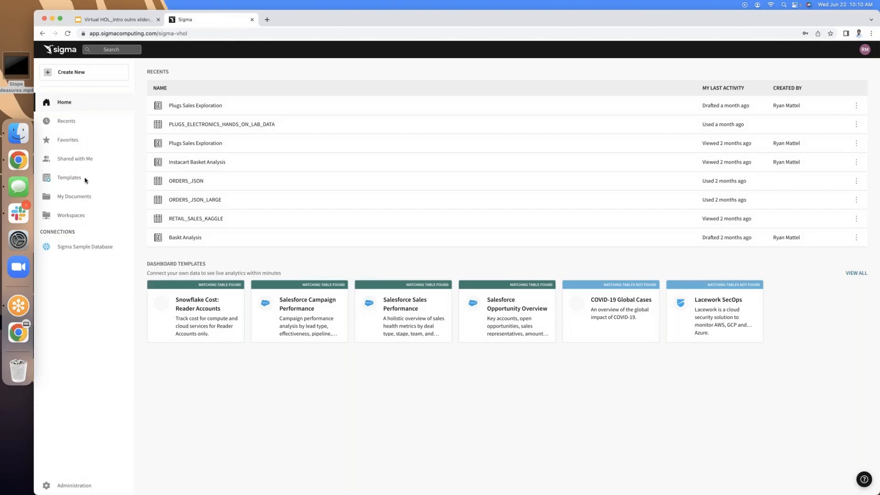
Look through the templates, the personal documents and the workspaces list
{"action": "left_click", "coordinate": [85, 180]}
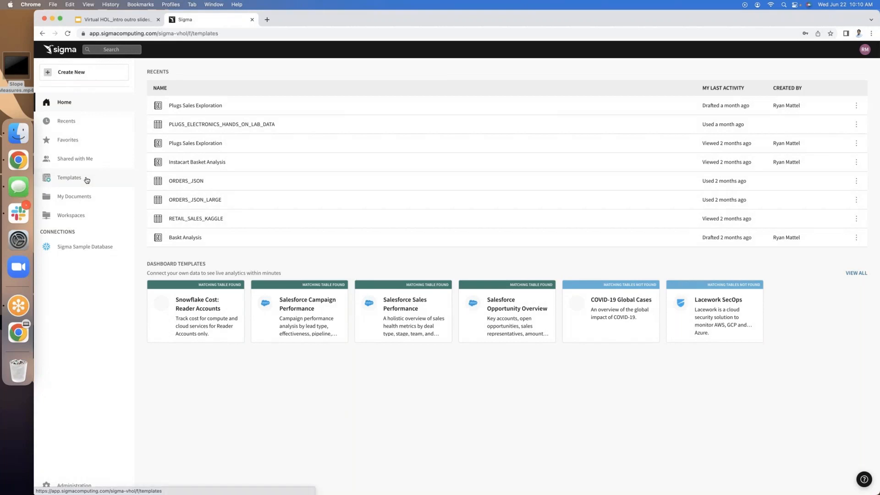
{"action": "left_click", "coordinate": [87, 180]}
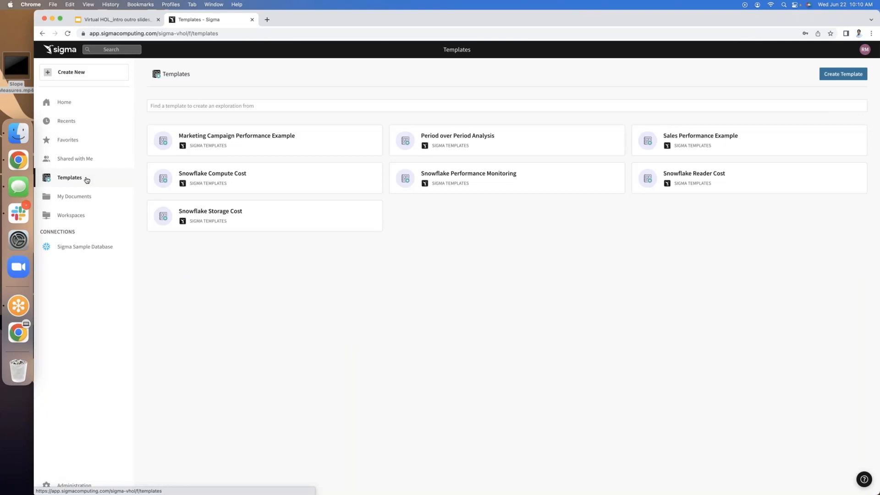
{"action": "left_click", "coordinate": [99, 199]}
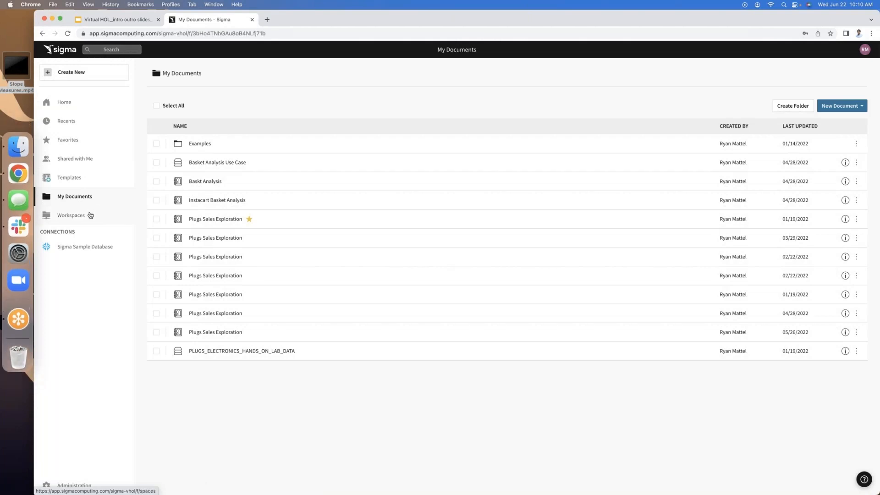
{"action": "left_click", "coordinate": [90, 215]}
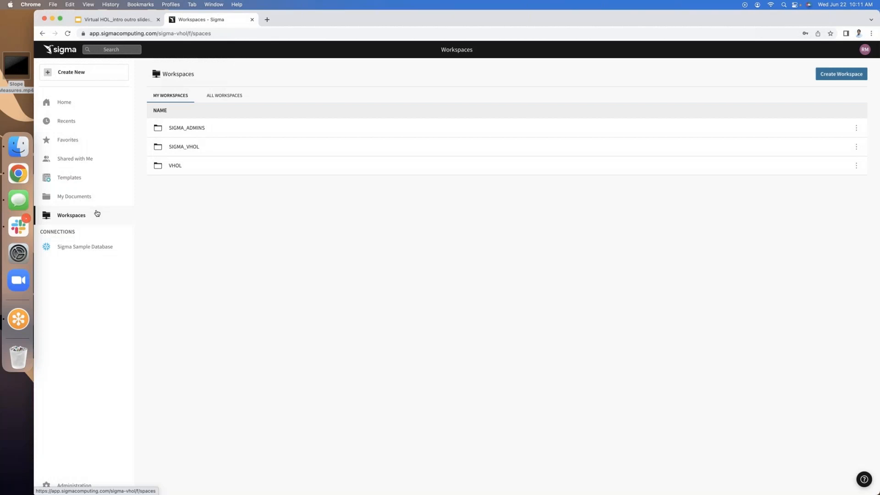
Open PLUGS_ELECTRONICS_HANDS_ON_LAB_DATA from the Sigma Sample Database's PLUGS_ELECTRONICS schema, start an exploration from it and show the elements that can be added
{"action": "left_click", "coordinate": [94, 250]}
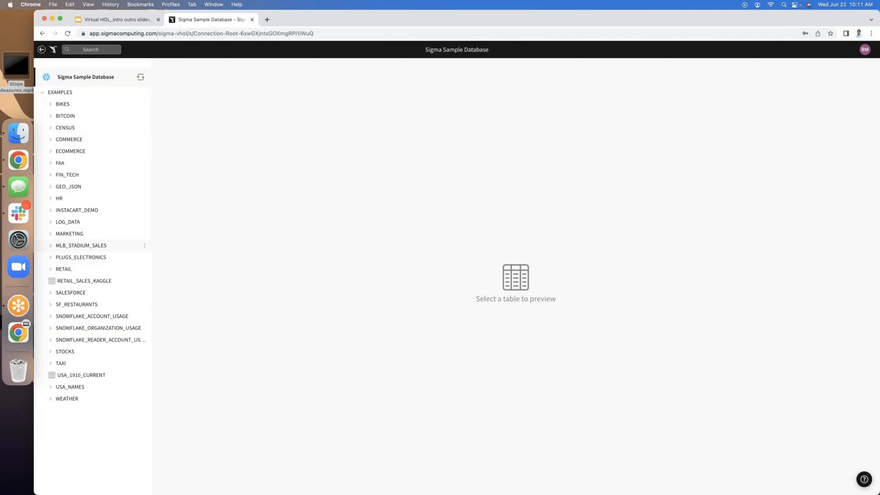
{"action": "left_click", "coordinate": [50, 259]}
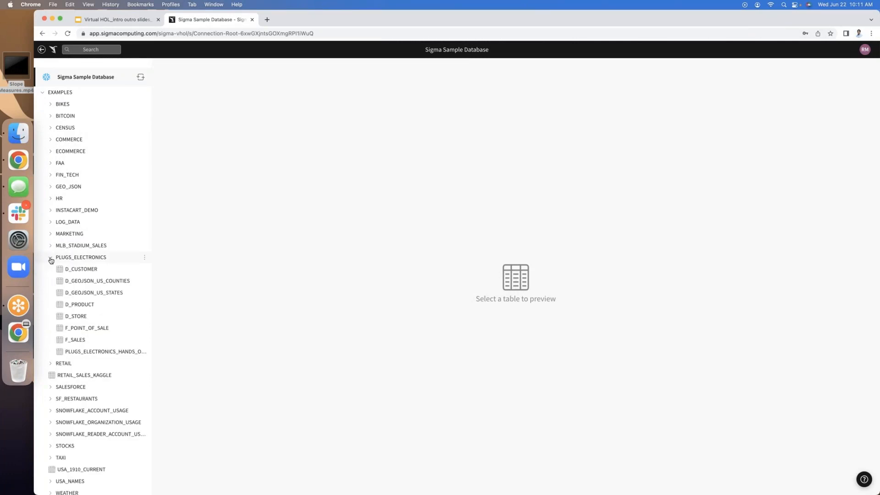
{"action": "left_click", "coordinate": [98, 353]}
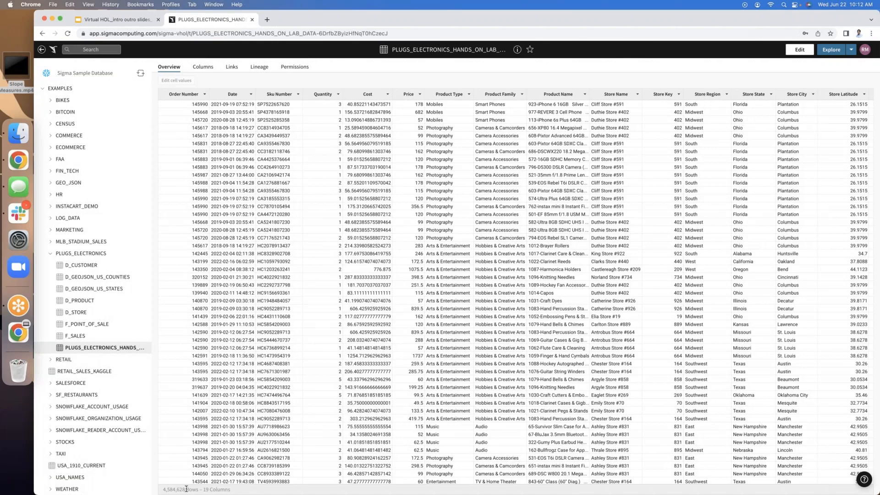
{"action": "left_click", "coordinate": [823, 53]}
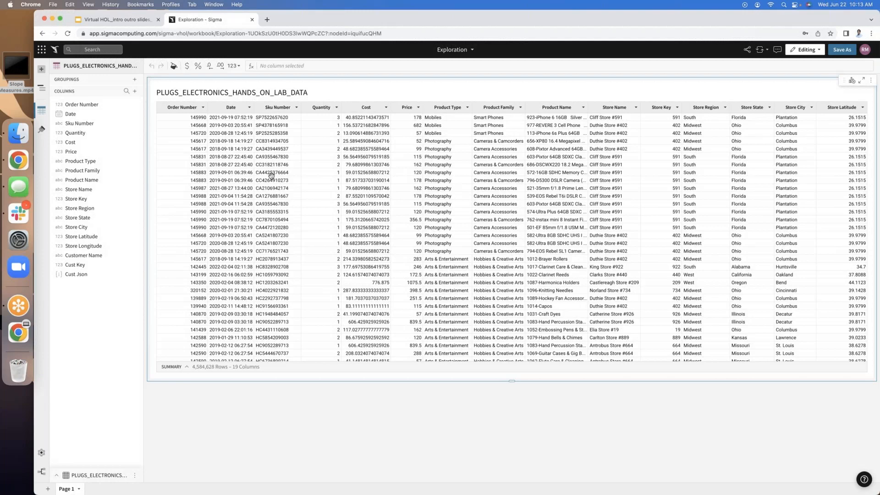
{"action": "left_click", "coordinate": [42, 71]}
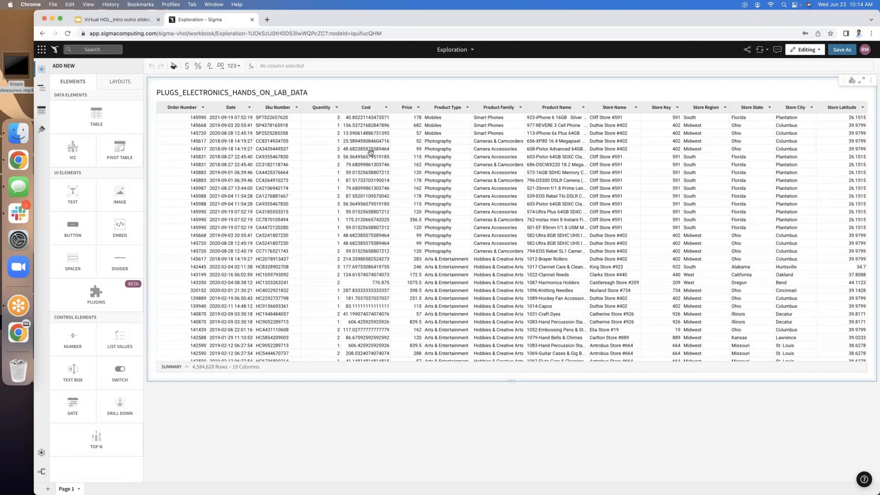
Add a new column after Cost with the formula [Cost] * [Quantity]
{"action": "left_click", "coordinate": [357, 109]}
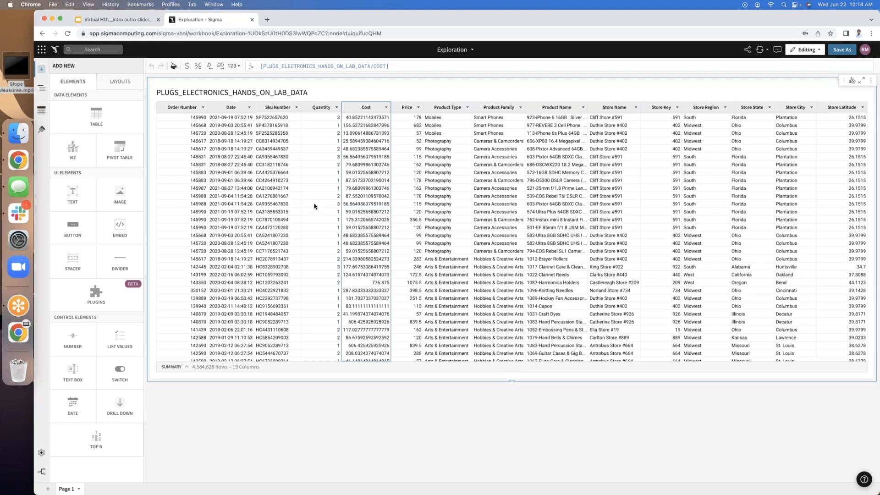
{"action": "left_click", "coordinate": [385, 109]}
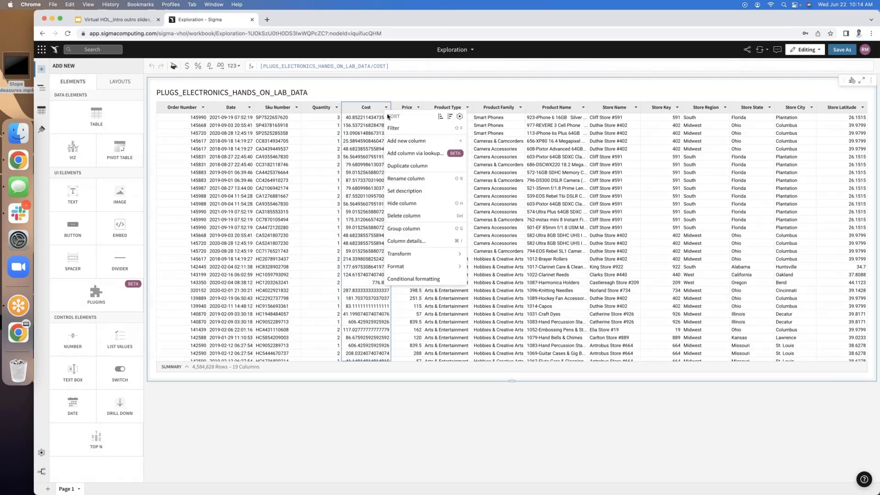
{"action": "left_click", "coordinate": [401, 141]}
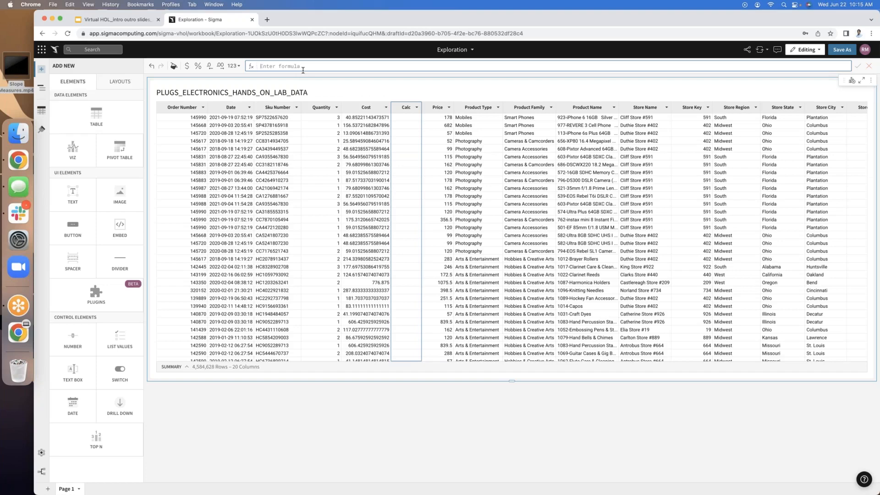
{"action": "type", "text": "Cost"}
{"action": "key", "text": "Return"}
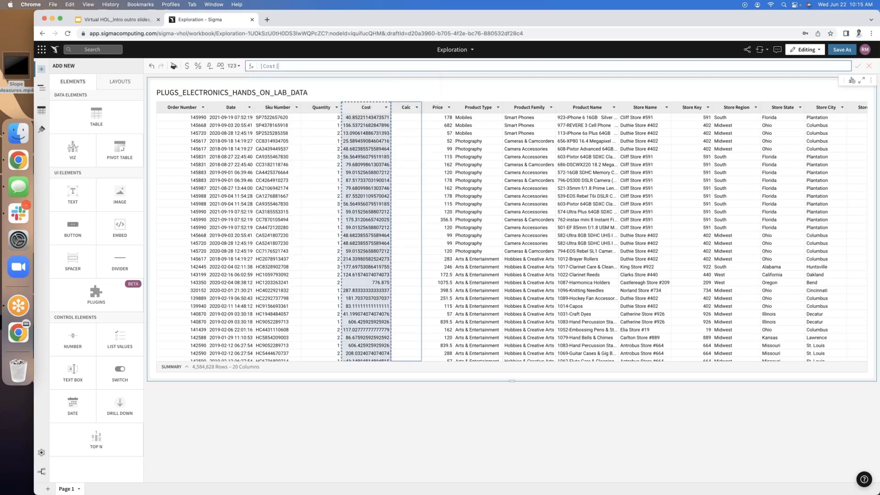
{"action": "type", "text": "*[Quantity"}
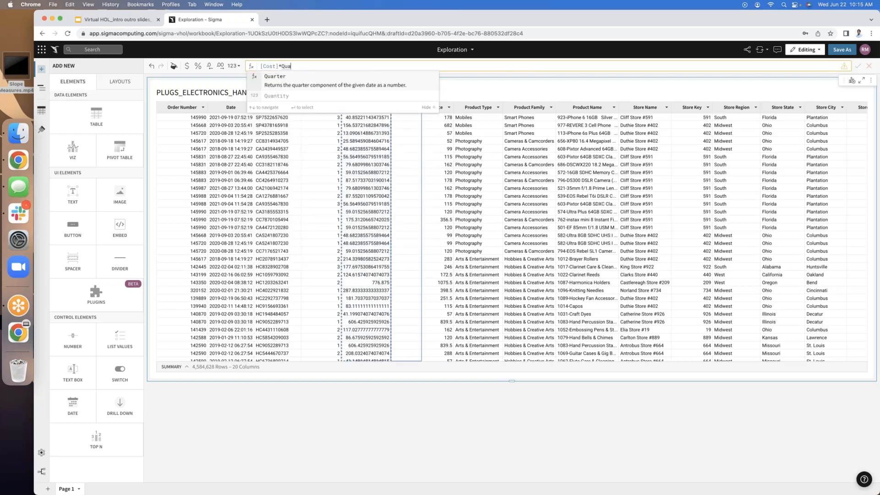
{"action": "key", "text": "Return"}
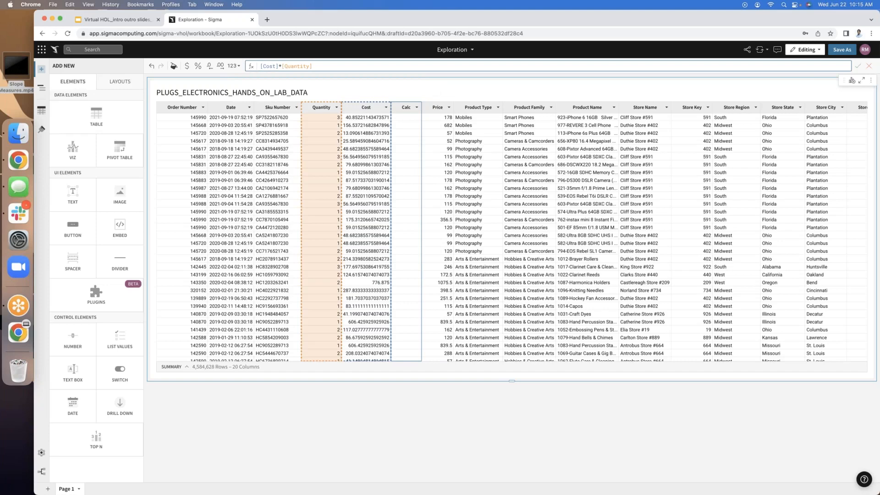
{"action": "key", "text": "Return"}
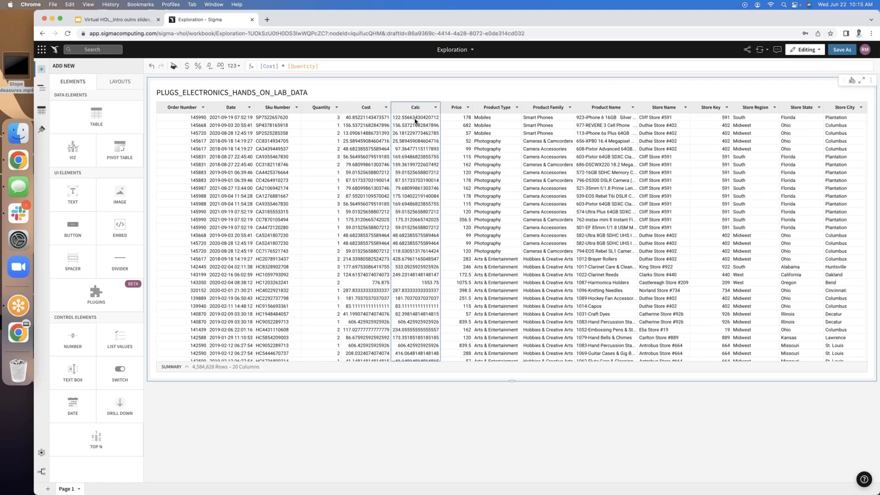
Rename the new cost-times-quantity column as COGS
{"action": "left_click", "coordinate": [436, 109]}
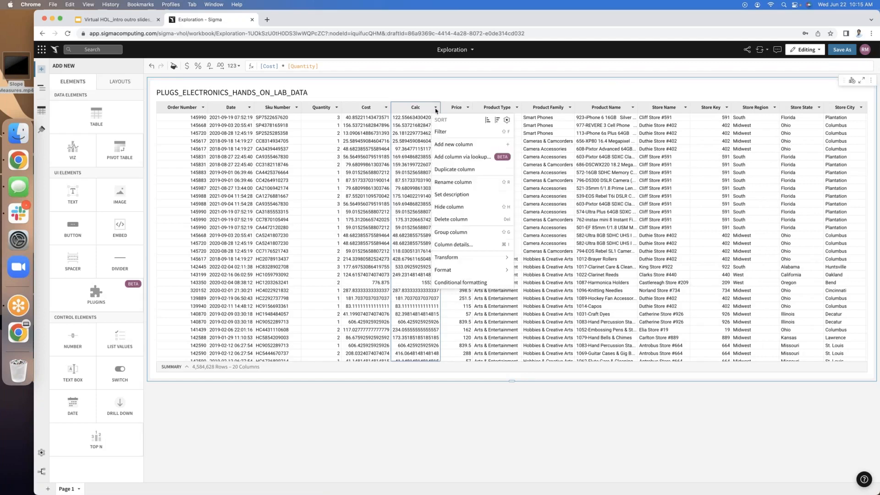
{"action": "double_click", "coordinate": [409, 107]}
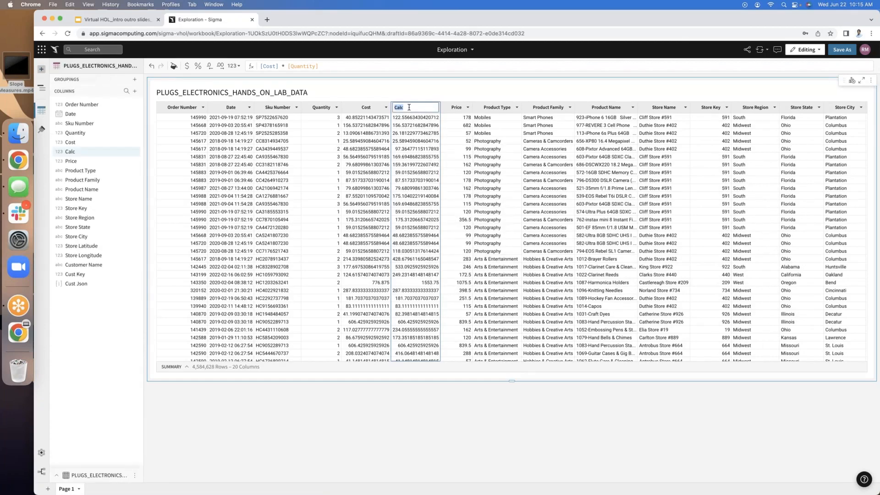
{"action": "key", "text": "BackSpace"}
{"action": "type", "text": "COGS"}
{"action": "key", "text": "Return"}
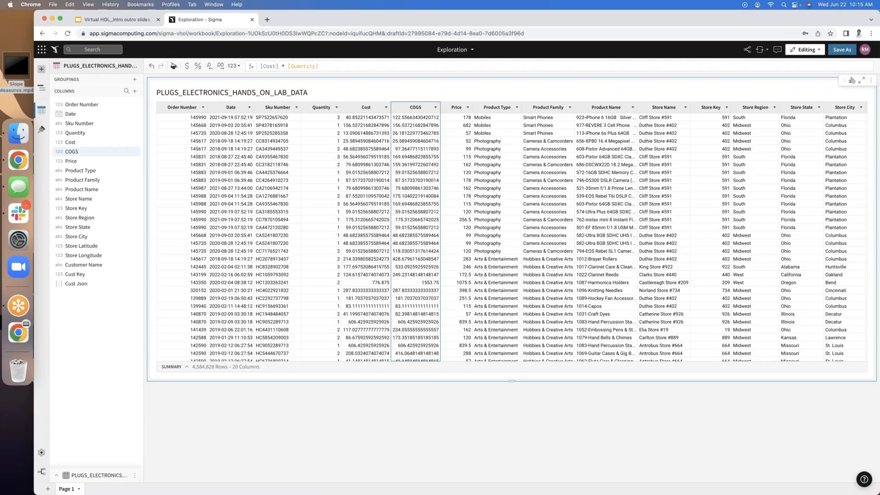
Format the COGS column as currency
{"action": "left_click", "coordinate": [435, 107]}
{"action": "mouse_move", "coordinate": [450, 271]}
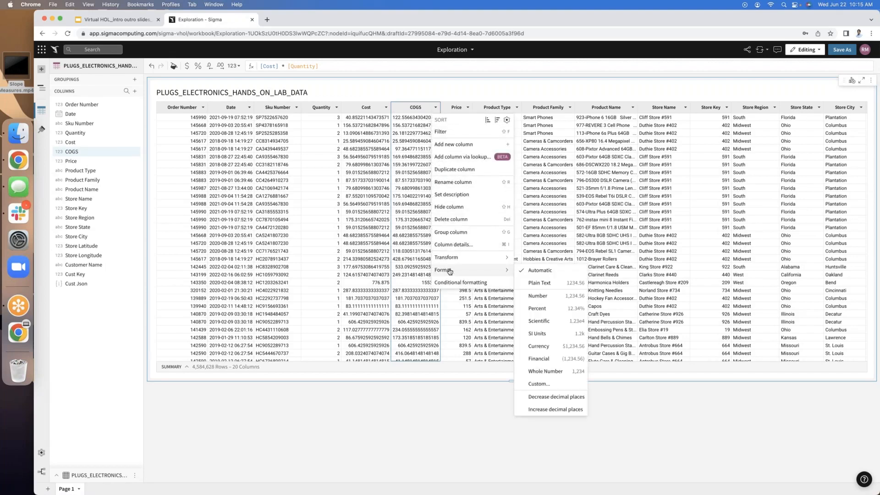
{"action": "key", "text": "Escape"}
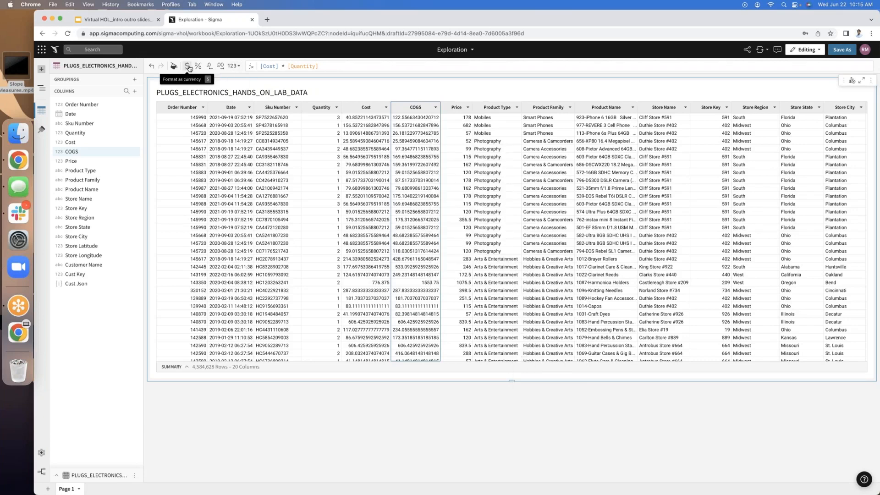
{"action": "left_click", "coordinate": [188, 66]}
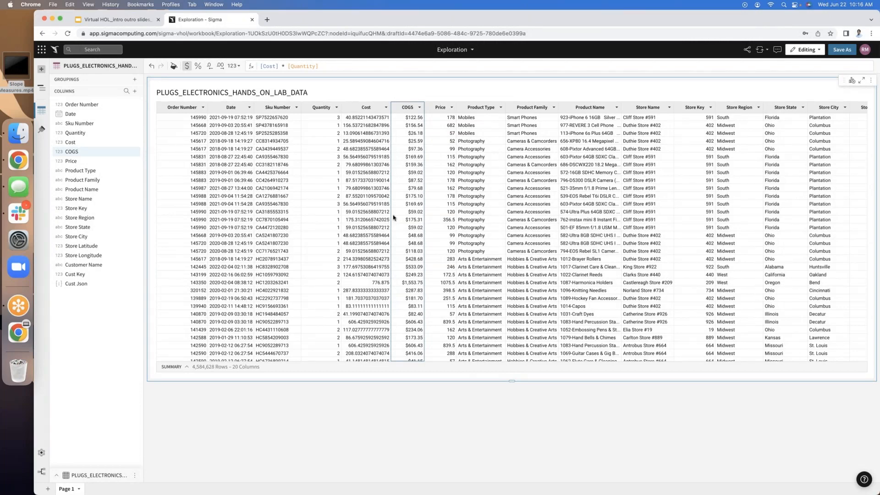
Add a new column after COGS with the formula [Price] * [Quantity]
{"action": "left_click", "coordinate": [420, 108]}
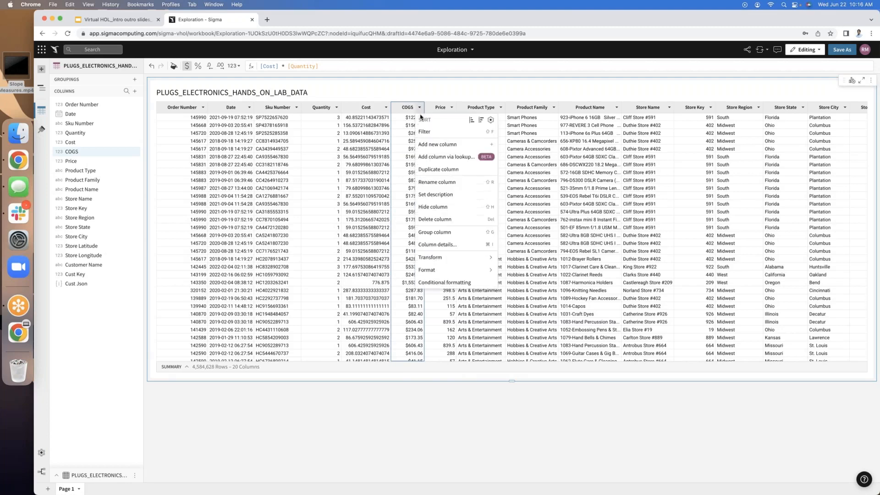
{"action": "left_click", "coordinate": [437, 144]}
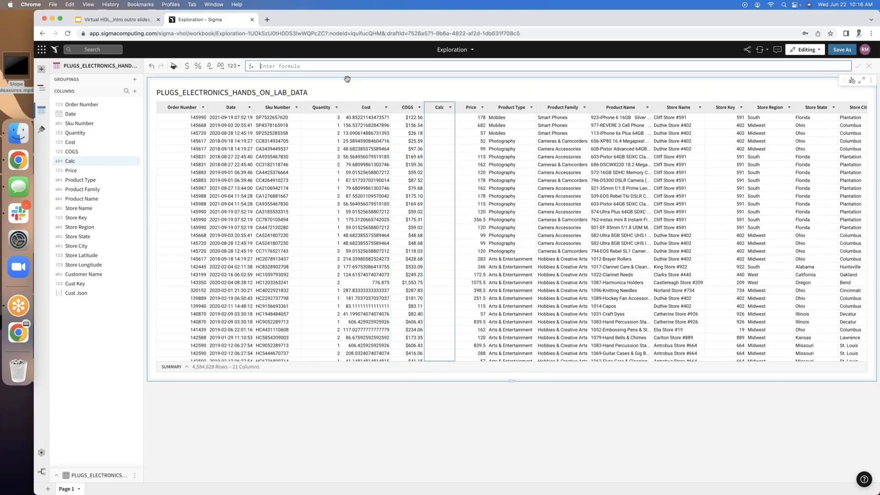
{"action": "left_click", "coordinate": [318, 69]}
{"action": "left_click", "coordinate": [471, 109]}
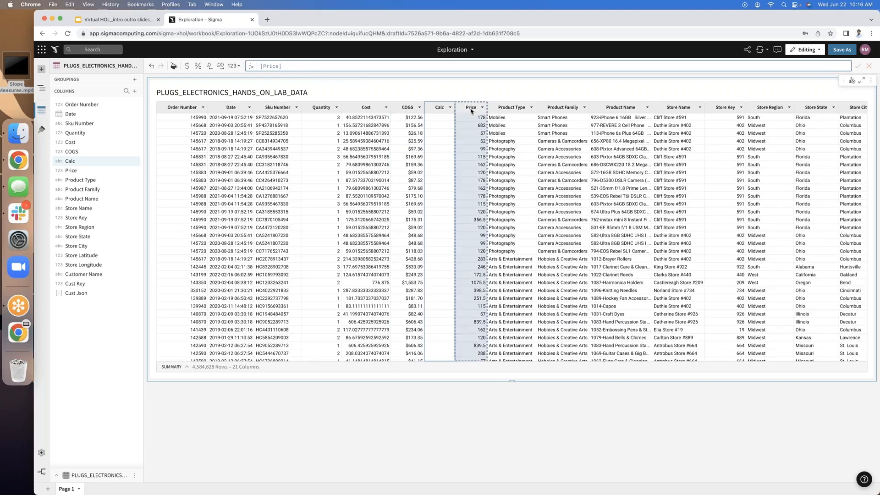
{"action": "type", "text": "*"}
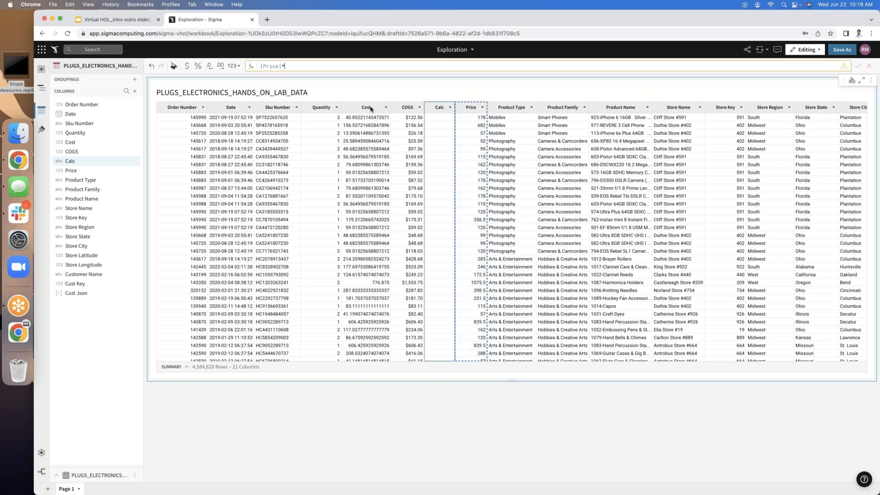
{"action": "left_click", "coordinate": [322, 109]}
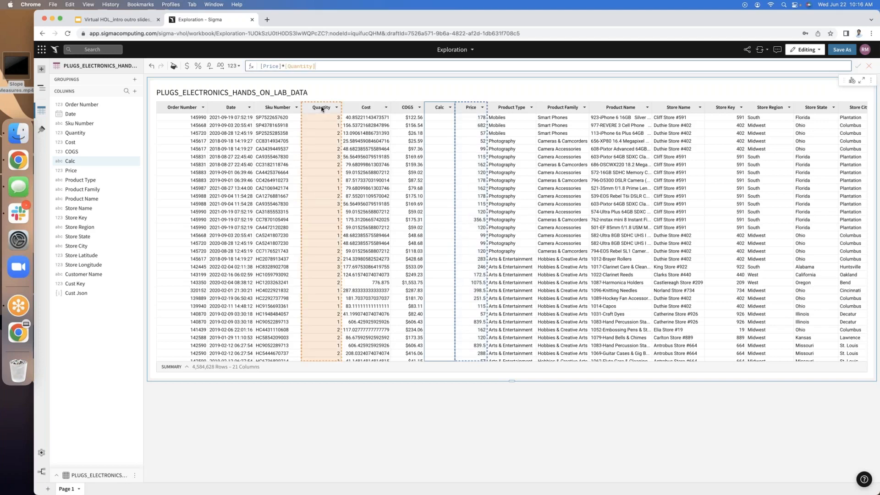
{"action": "key", "text": "Return"}
Rename the price-times-quantity column as Revenue and format it as currency
{"action": "double_click", "coordinate": [438, 108]}
{"action": "type", "text": "Revenue"}
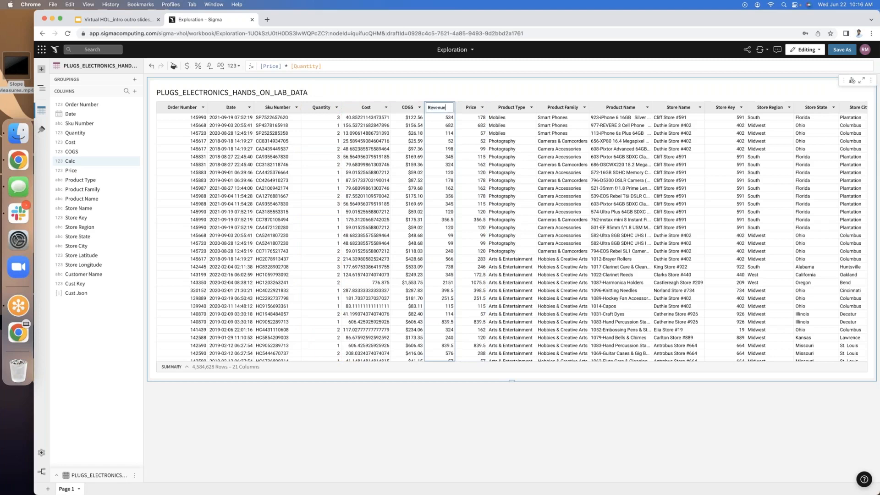
{"action": "key", "text": "Return"}
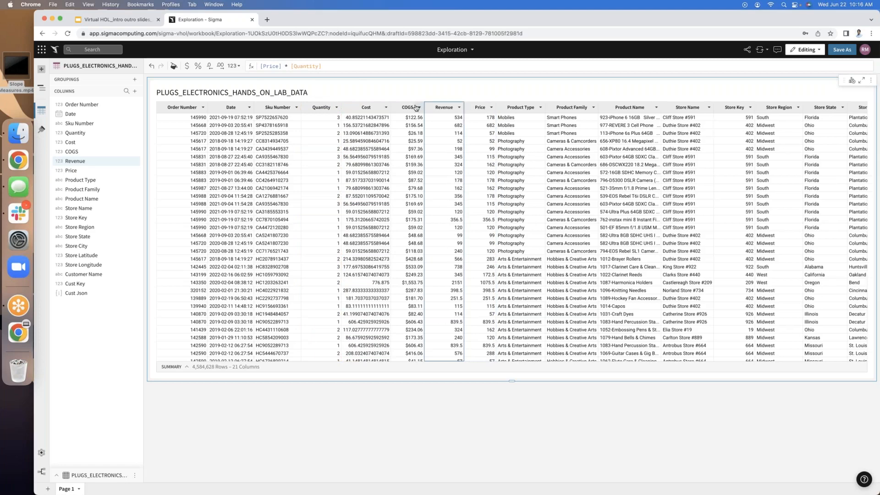
{"action": "left_click", "coordinate": [187, 66]}
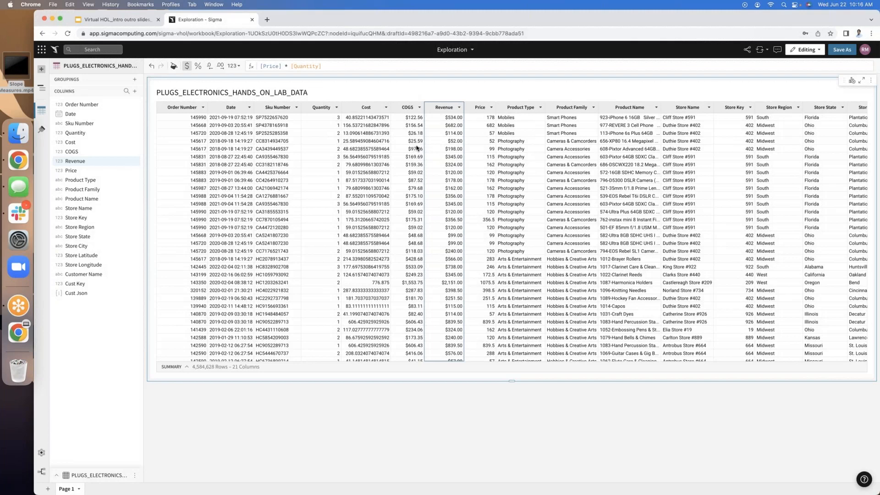
Add a new column after Revenue with the formula [Revenue] - [COGS]
{"action": "left_click", "coordinate": [459, 107]}
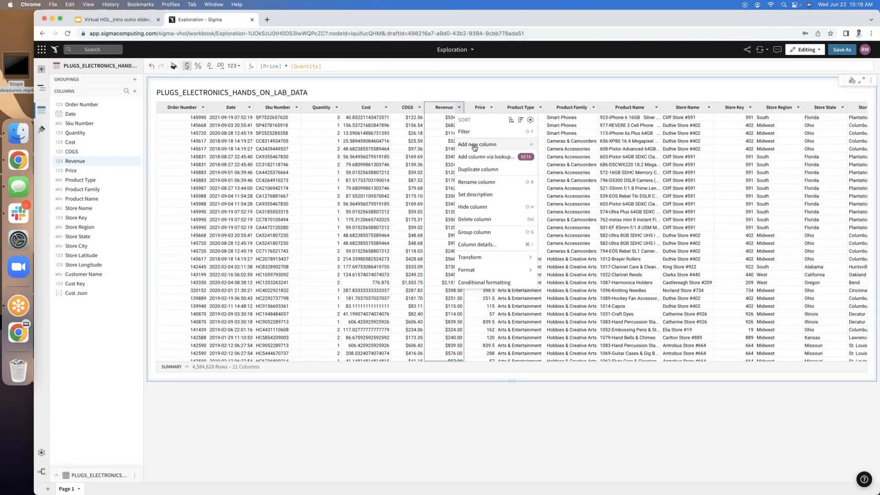
{"action": "left_click", "coordinate": [475, 145]}
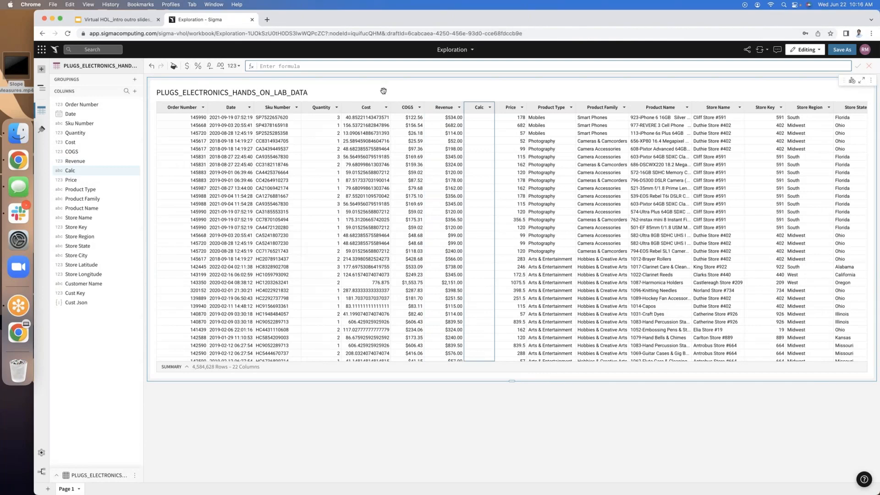
{"action": "left_click", "coordinate": [442, 108]}
{"action": "type", "text": "-"}
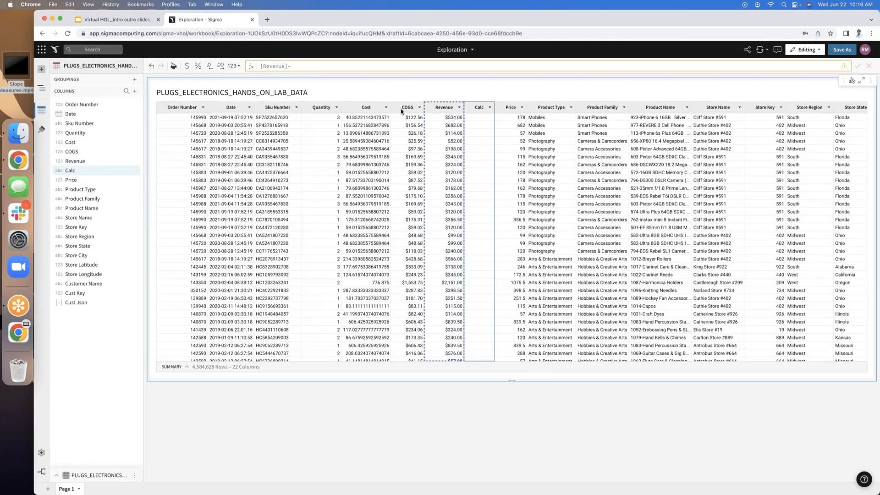
{"action": "left_click", "coordinate": [402, 110]}
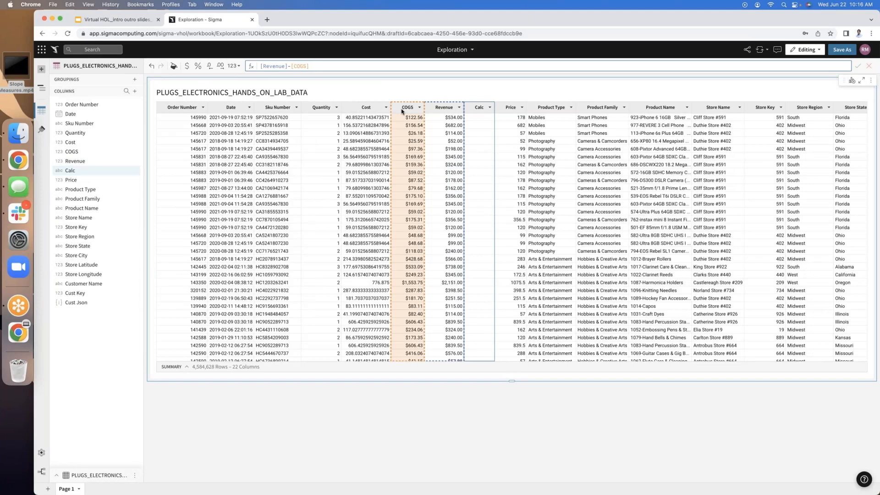
{"action": "key", "text": "Return"}
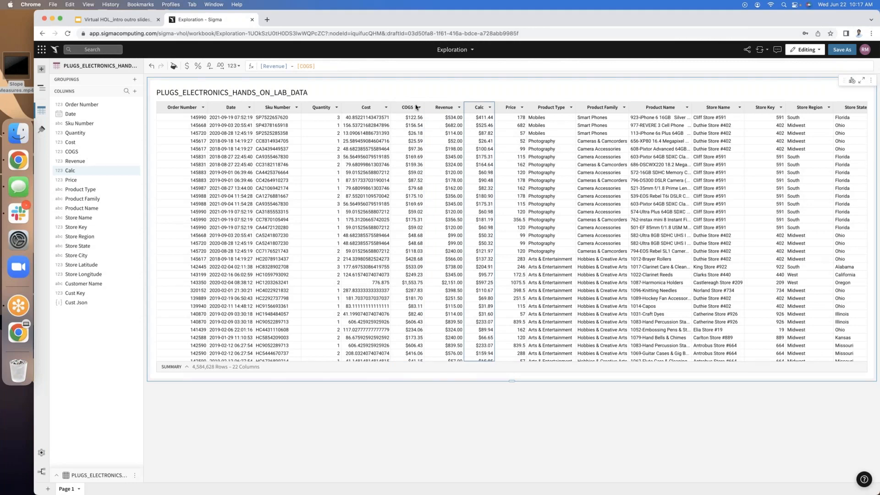
Rename the revenue-minus-COGS column as Profit
{"action": "double_click", "coordinate": [478, 108]}
{"action": "type", "text": "Profit"}
{"action": "key", "text": "Return"}
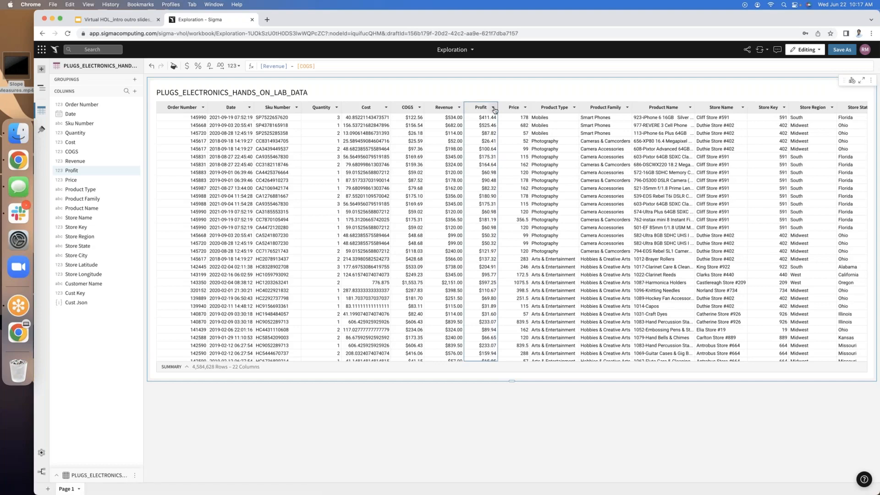
Add a new column after Profit with the formula [Profit] / [Revenue]
{"action": "left_click", "coordinate": [494, 108]}
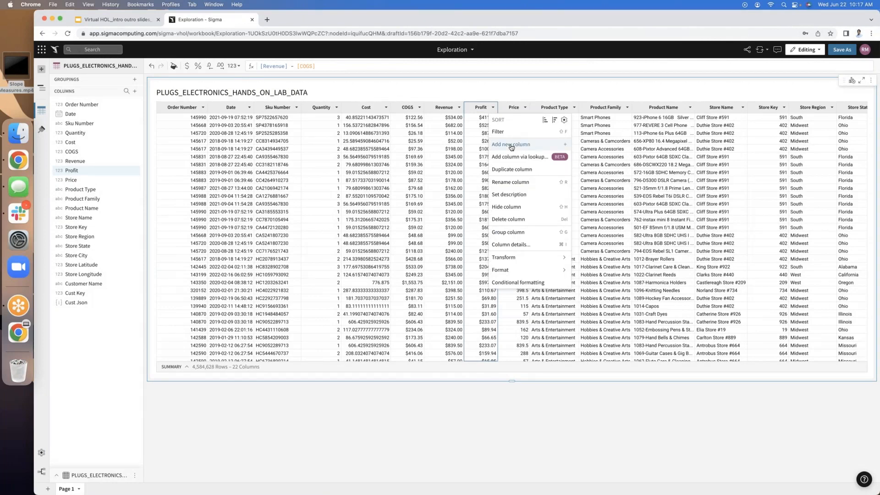
{"action": "left_click", "coordinate": [512, 145]}
{"action": "left_click", "coordinate": [481, 184]}
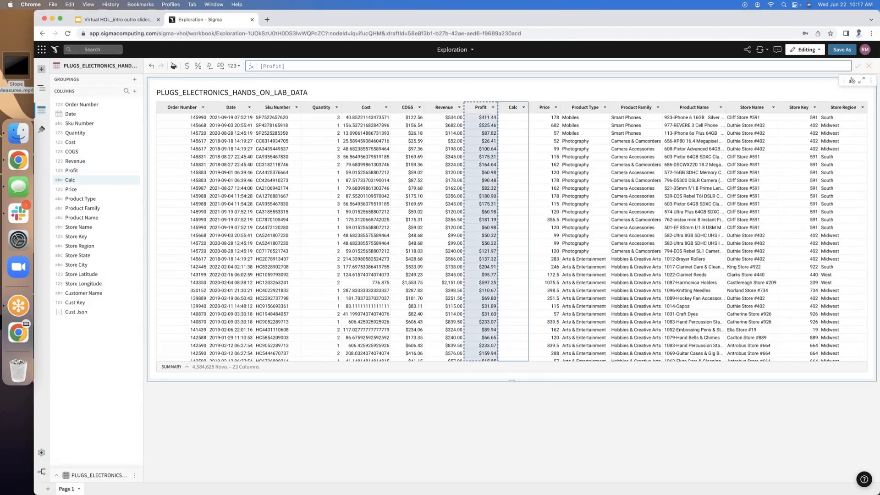
{"action": "type", "text": "/"}
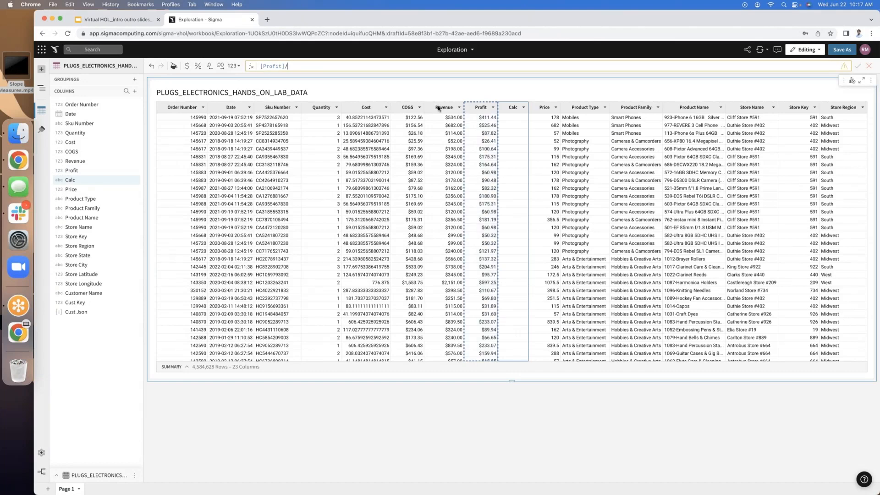
{"action": "left_click", "coordinate": [439, 108]}
{"action": "key", "text": "Return"}
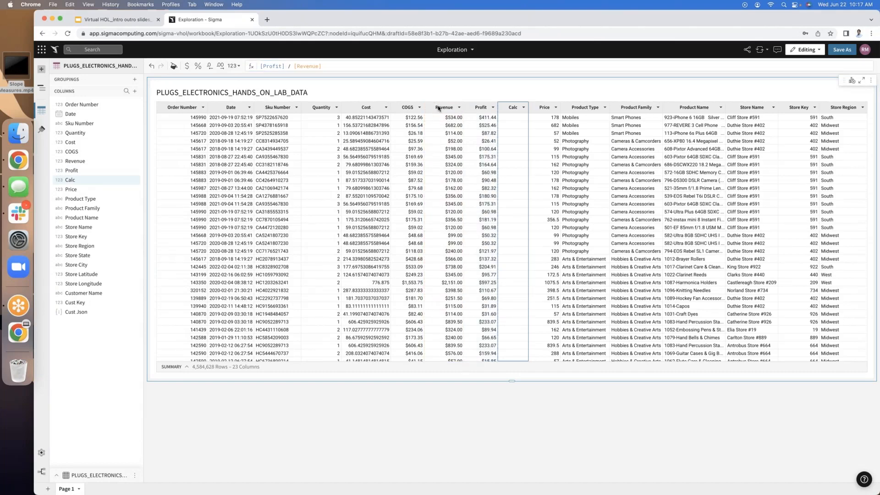
Rename the profit-over-revenue column as Profit Margin and format it as a percentage
{"action": "double_click", "coordinate": [512, 107]}
{"action": "type", "text": "Pr"}
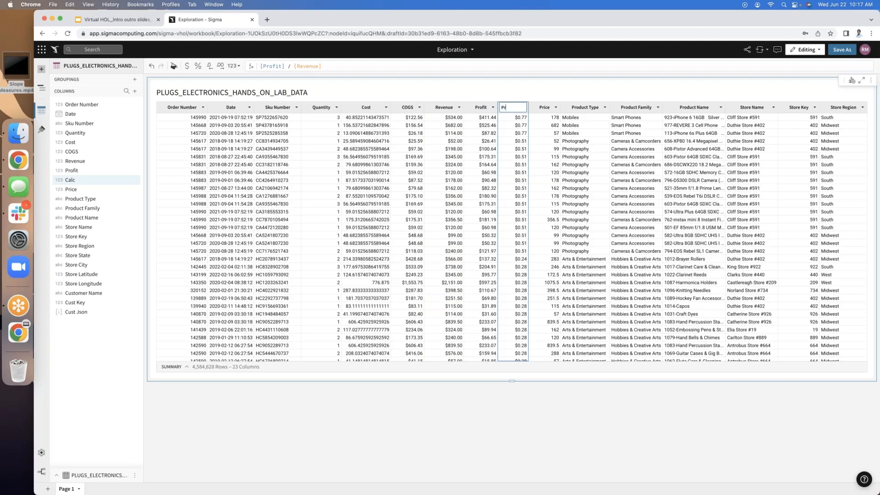
{"action": "type", "text": "ofit Margin"}
{"action": "key", "text": "Return"}
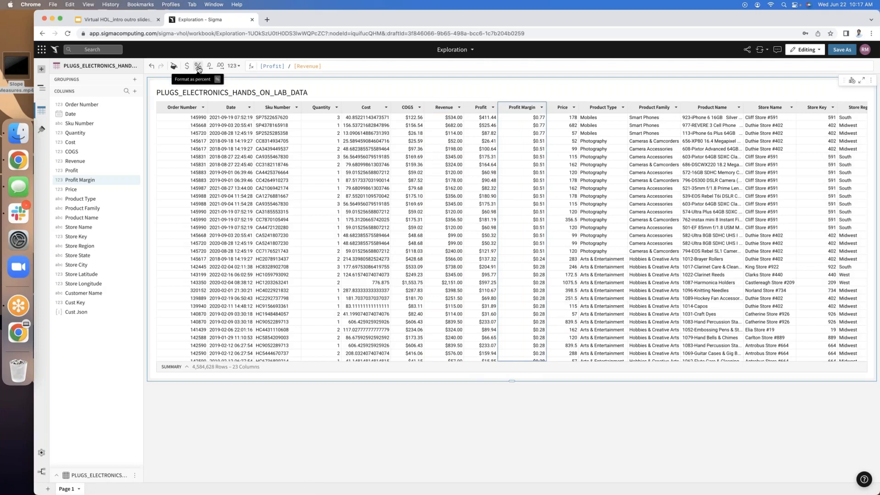
{"action": "left_click", "coordinate": [198, 67]}
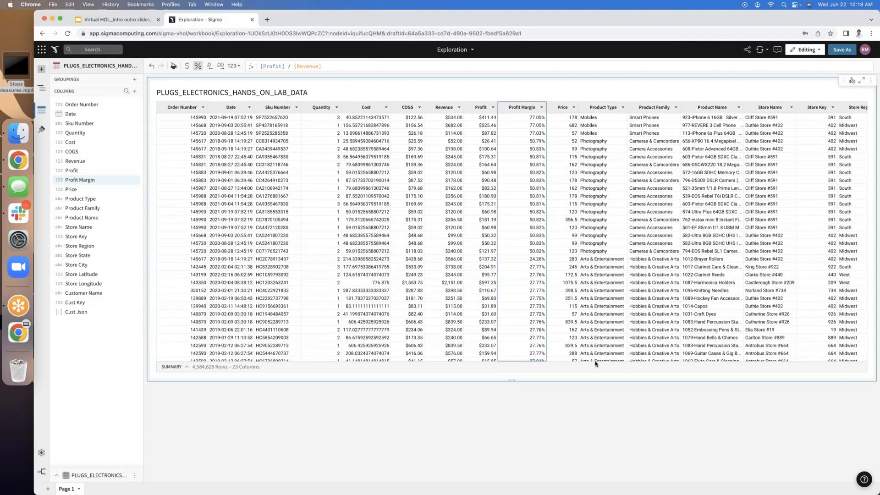
Open the Function Index in the help documentation, review its function categories, and return to the workbook, closing the help page
{"action": "left_click", "coordinate": [864, 481]}
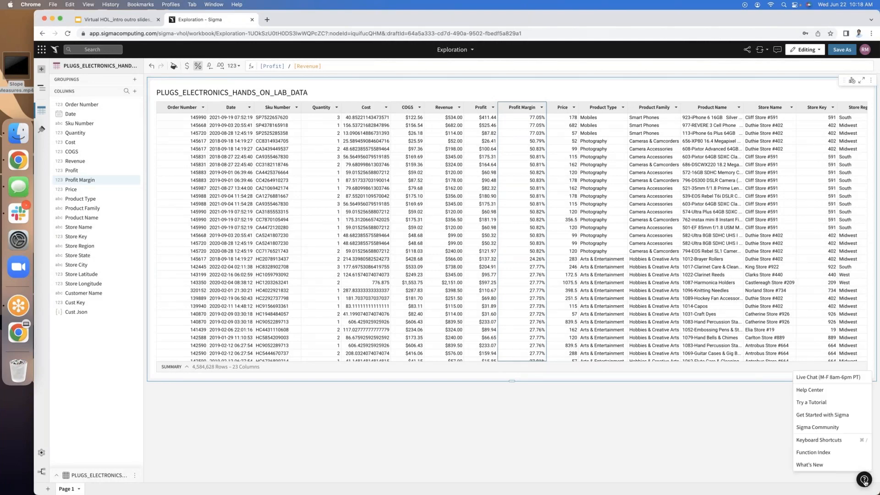
{"action": "left_click", "coordinate": [843, 454]}
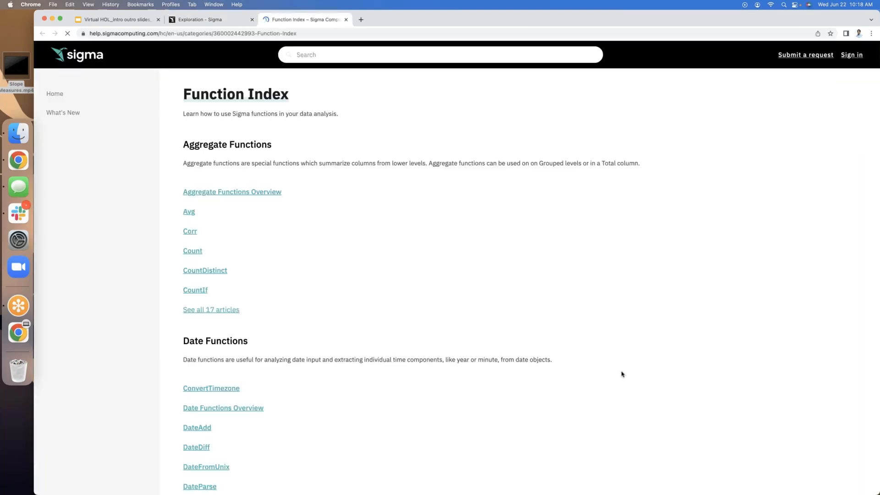
{"action": "scroll", "coordinate": [409, 370], "scroll_direction": "down", "scroll_amount": 3}
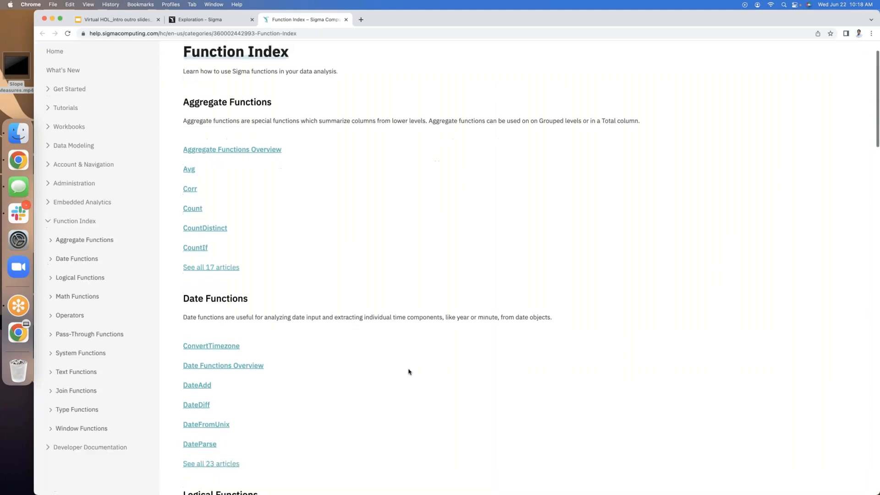
{"action": "scroll", "coordinate": [409, 371], "scroll_direction": "down", "scroll_amount": 10}
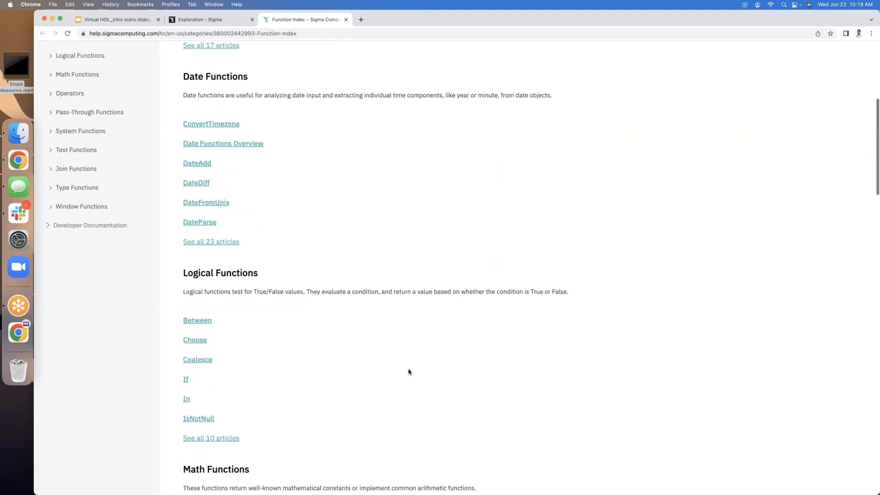
{"action": "scroll", "coordinate": [409, 372], "scroll_direction": "down", "scroll_amount": 8}
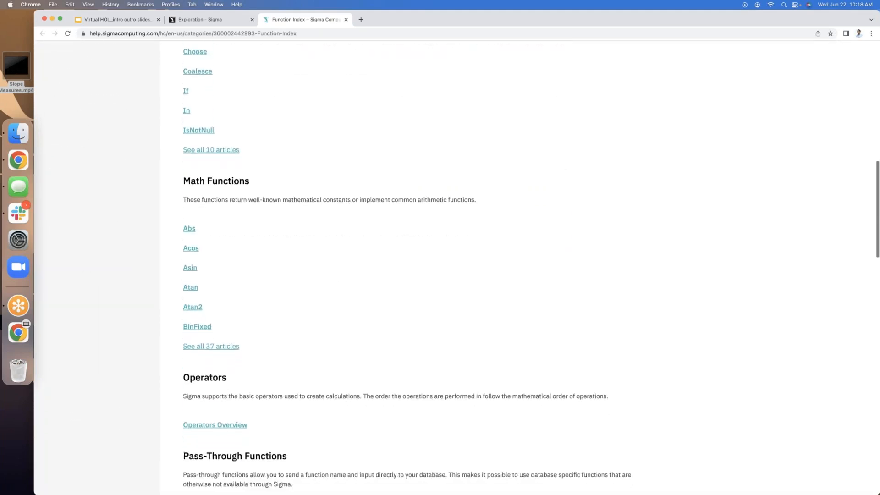
{"action": "scroll", "coordinate": [409, 369], "scroll_direction": "down", "scroll_amount": 9}
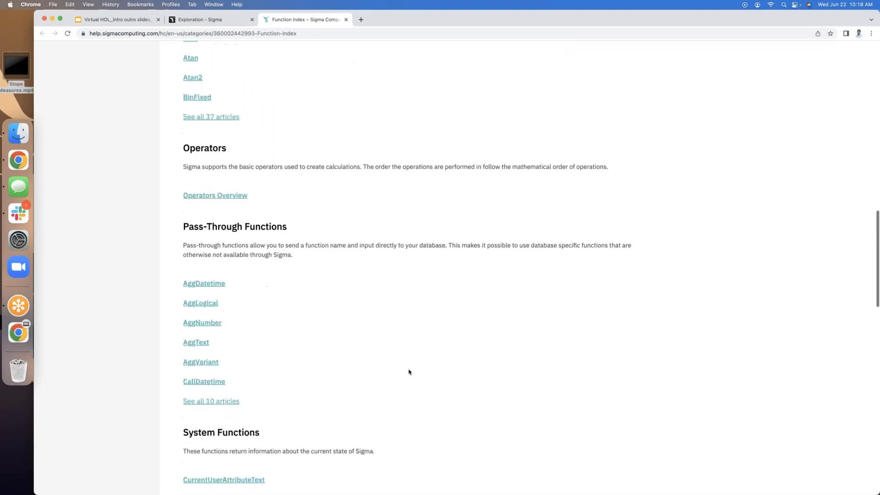
{"action": "scroll", "coordinate": [409, 371], "scroll_direction": "down", "scroll_amount": 13}
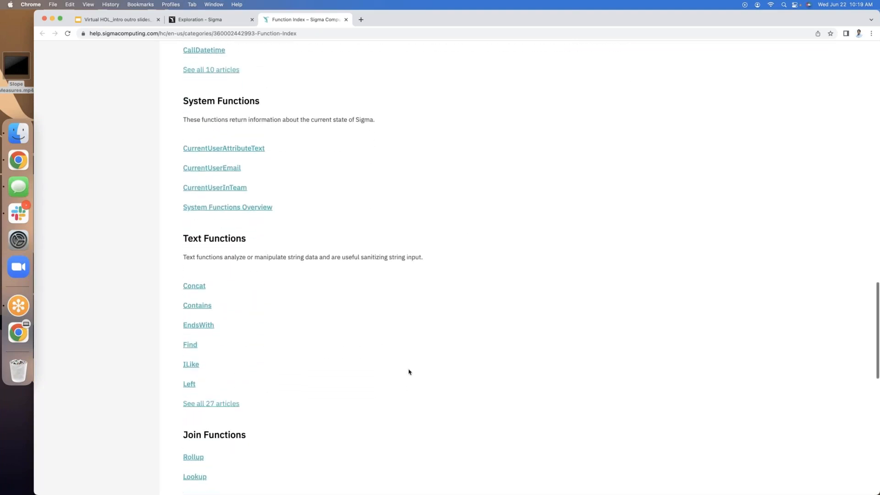
{"action": "scroll", "coordinate": [409, 371], "scroll_direction": "down", "scroll_amount": 11}
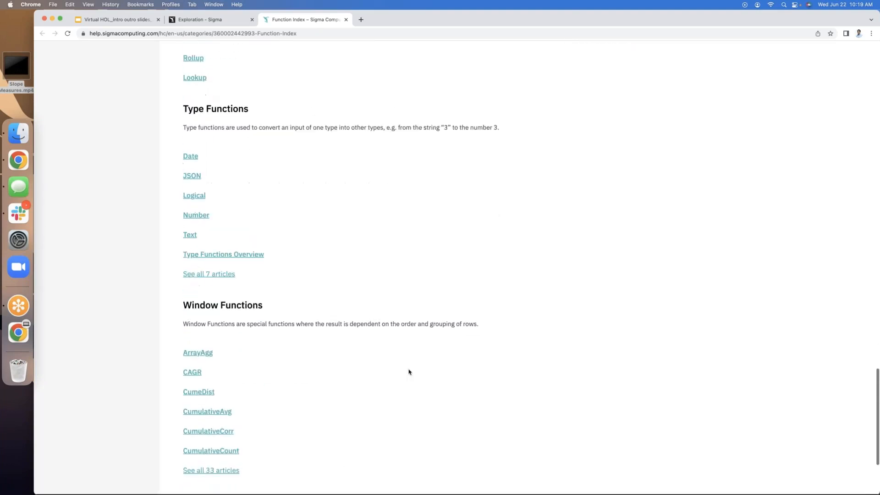
{"action": "scroll", "coordinate": [411, 371], "scroll_direction": "down", "scroll_amount": 2}
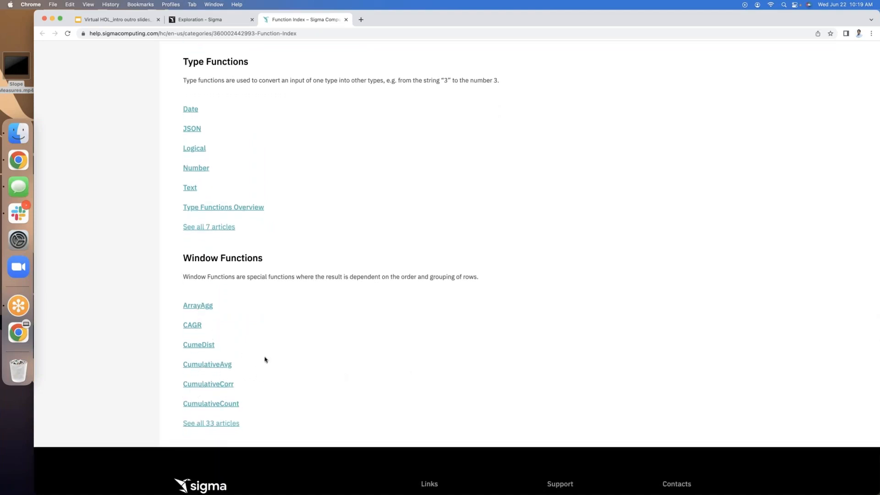
{"action": "scroll", "coordinate": [265, 359], "scroll_direction": "up", "scroll_amount": 17}
{"action": "scroll", "coordinate": [266, 360], "scroll_direction": "up", "scroll_amount": 7}
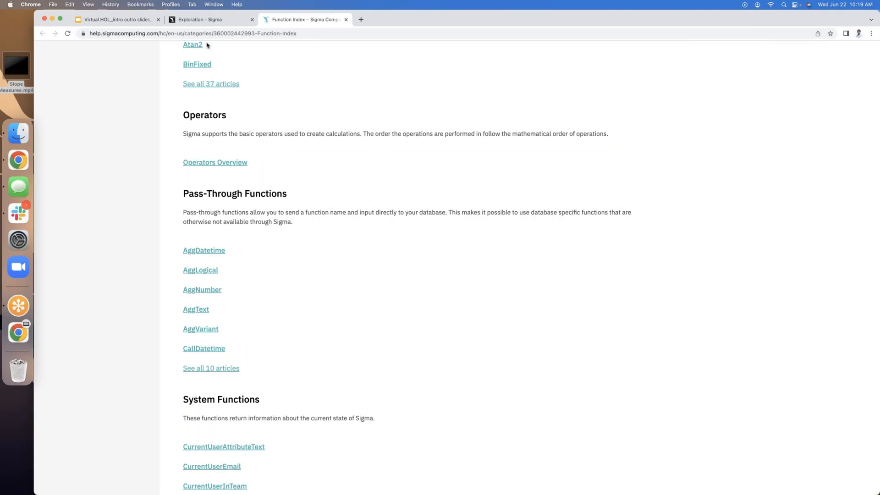
{"action": "left_click", "coordinate": [199, 22]}
{"action": "left_click", "coordinate": [346, 19]}
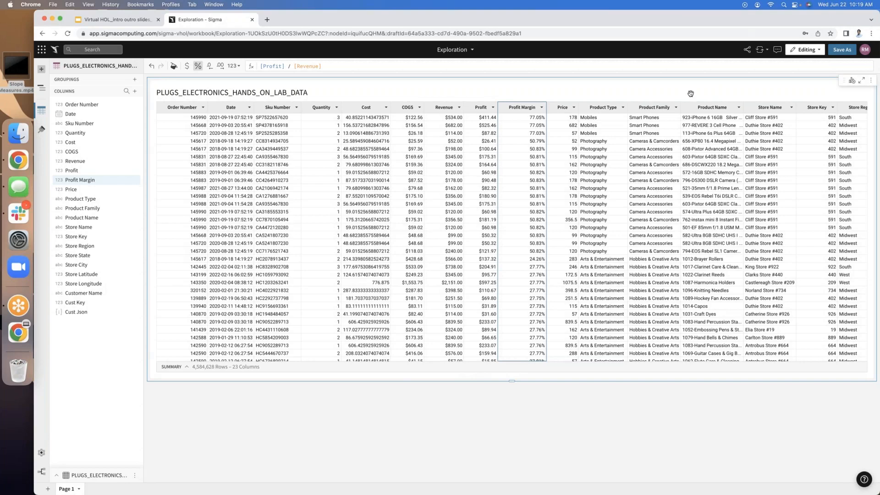
Create a child visualization from the PLUGS_ELECTRONICS_HANDS_ON_LAB_DATA table and put Store Region on its X-axis
{"action": "left_click", "coordinate": [852, 82]}
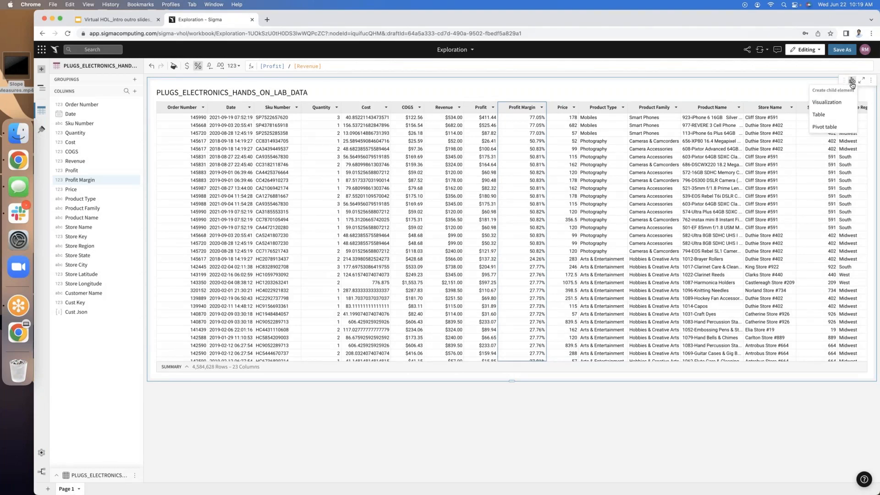
{"action": "left_click", "coordinate": [828, 103]}
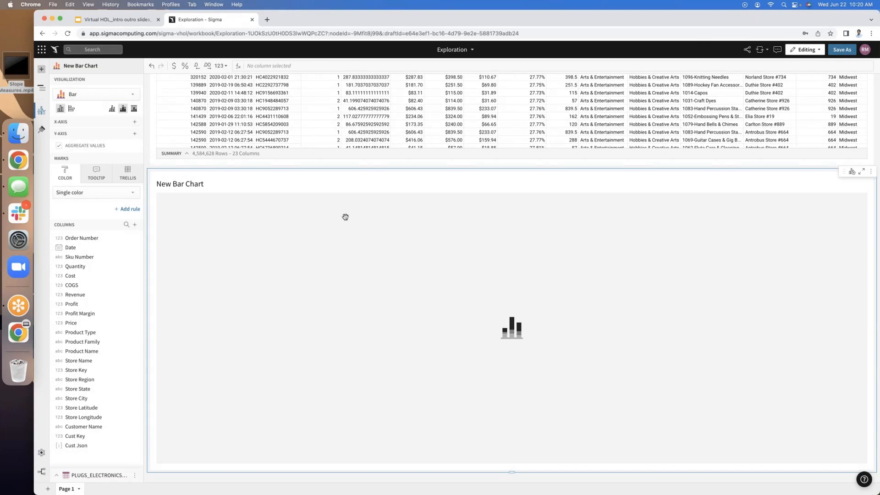
{"action": "left_click", "coordinate": [134, 123]}
{"action": "type", "text": "Stor"}
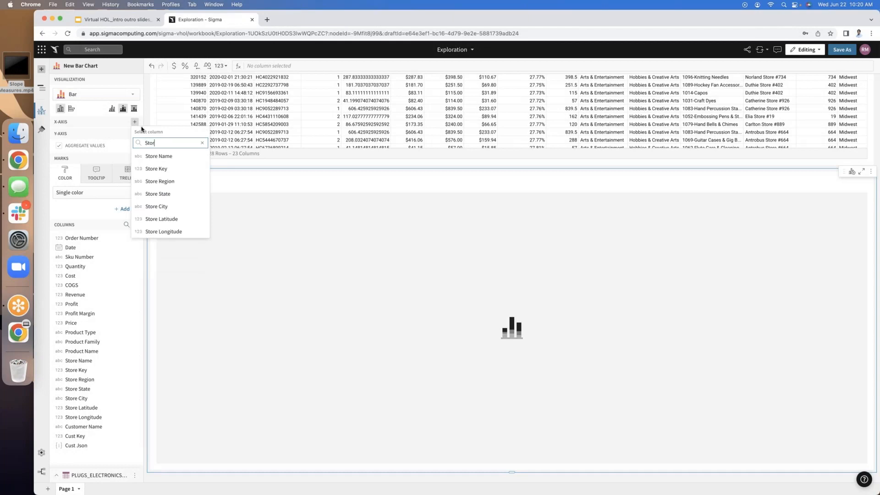
{"action": "type", "text": "e Regio"}
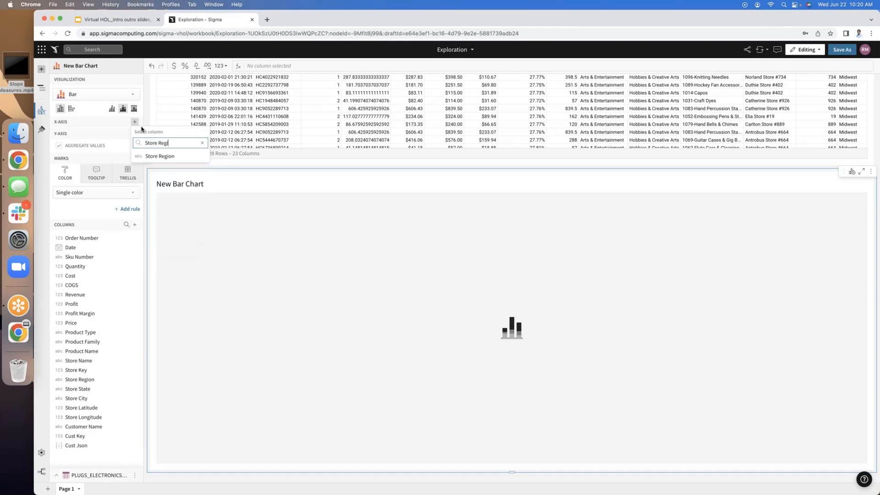
{"action": "left_click", "coordinate": [158, 157]}
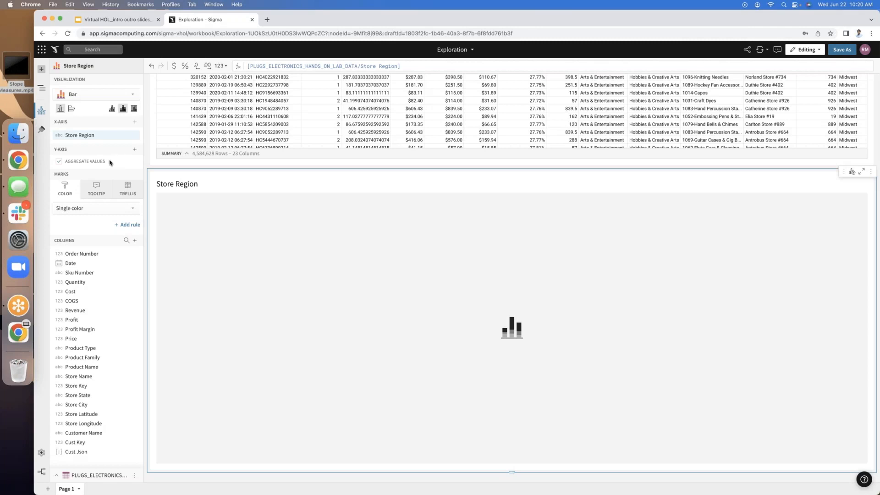
Put the Profit column on the Y-axis of the Store Region bar chart
{"action": "left_click", "coordinate": [88, 320]}
{"action": "left_click_drag", "start_coordinate": [90, 322], "coordinate": [90, 153]}
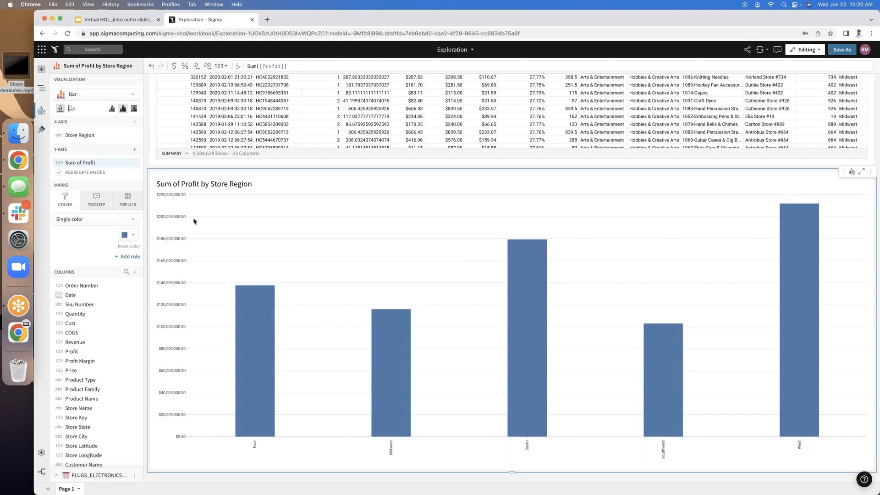
{"action": "mouse_move", "coordinate": [389, 345]}
{"action": "mouse_move", "coordinate": [662, 355]}
Turn off value aggregation on the chart's Y-axis and turn it back on
{"action": "left_click", "coordinate": [59, 173]}
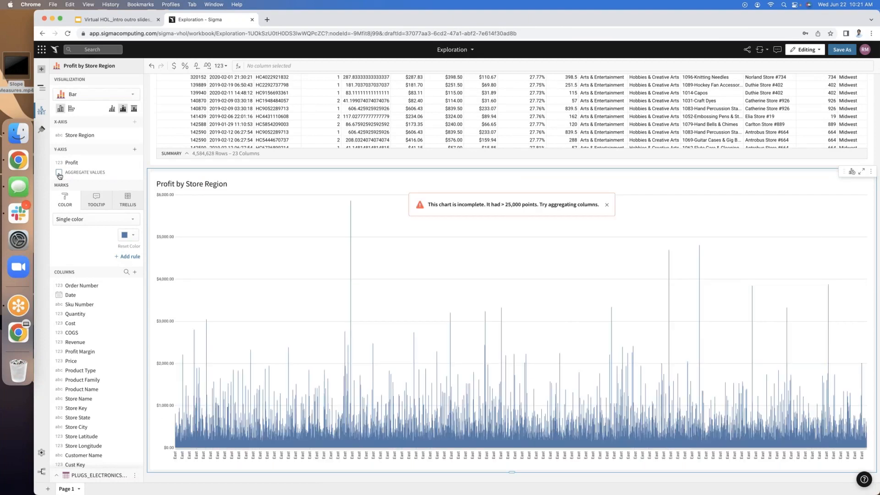
{"action": "left_click", "coordinate": [59, 173]}
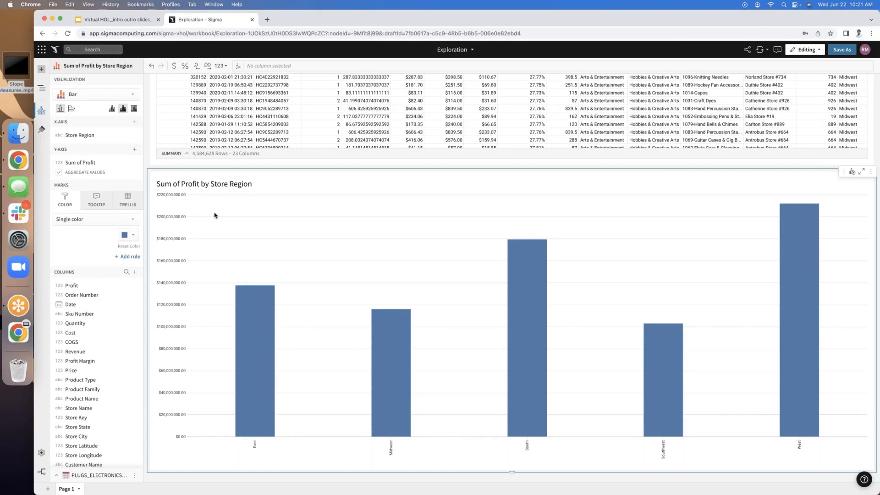
Add a second visualization to the page, using the existing PLUGS_ELECTRONICS workbook table on Page 1 as its source
{"action": "left_click", "coordinate": [42, 70]}
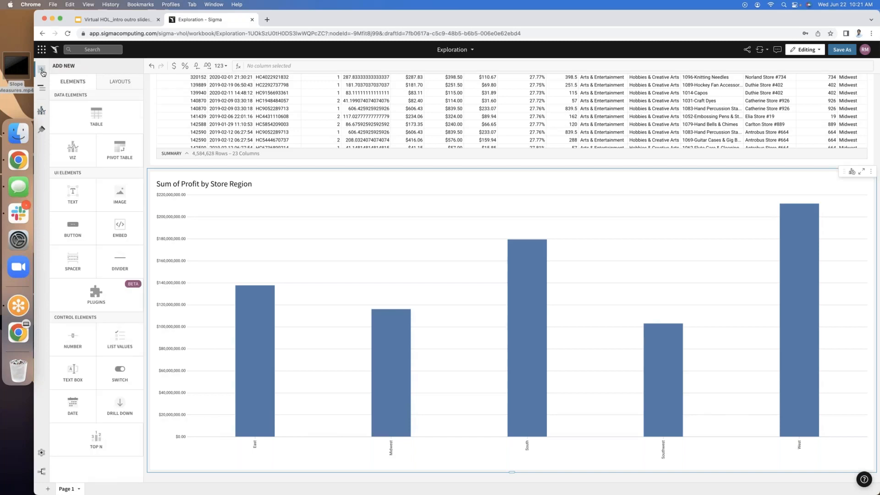
{"action": "left_click", "coordinate": [73, 152]}
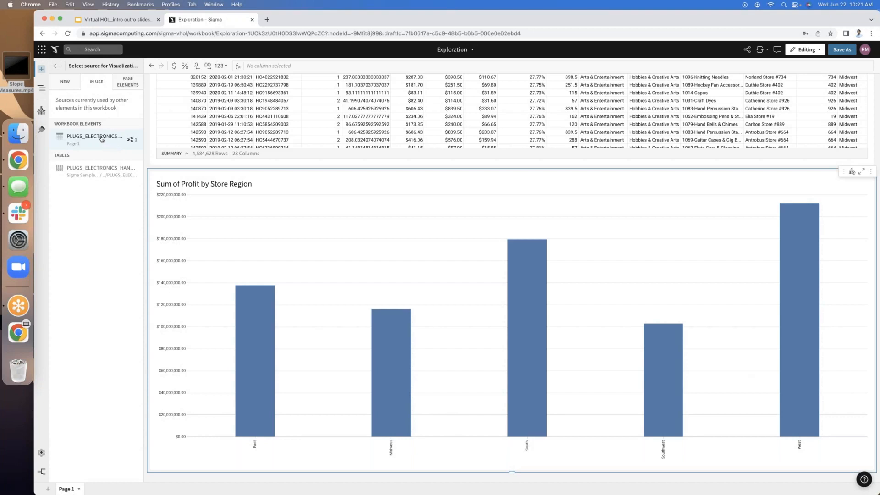
{"action": "left_click", "coordinate": [68, 85]}
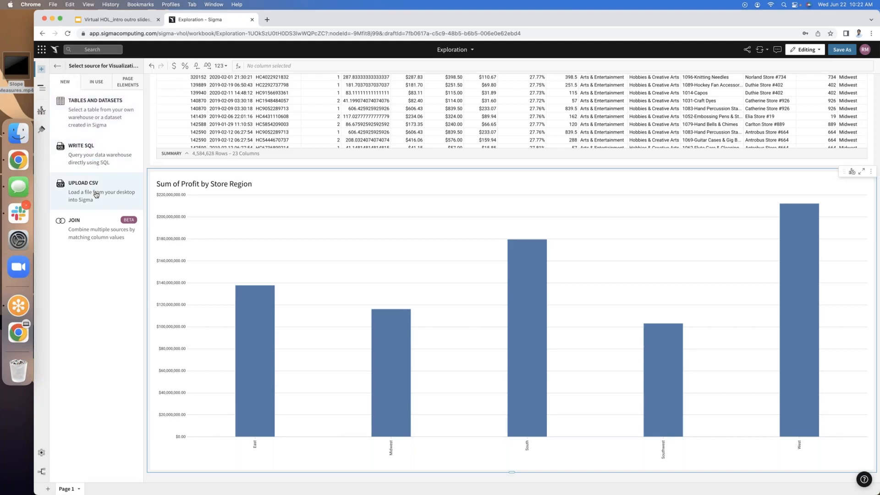
{"action": "left_click", "coordinate": [93, 87]}
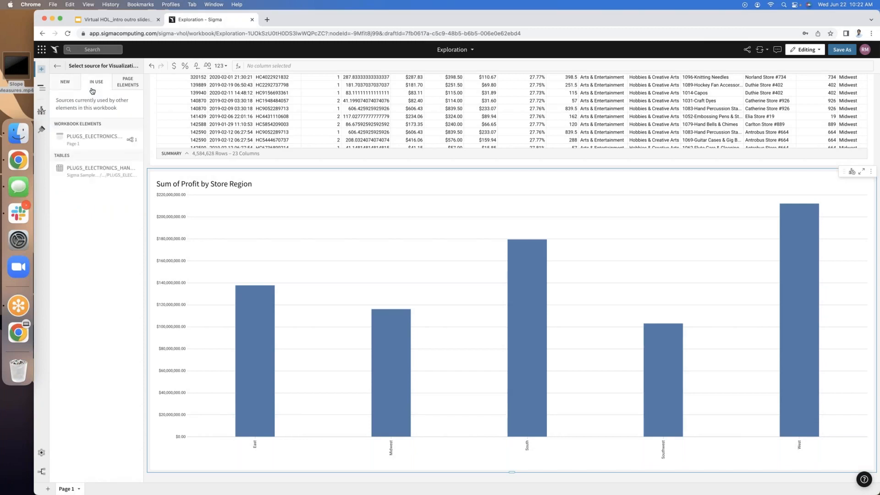
{"action": "left_click", "coordinate": [98, 140]}
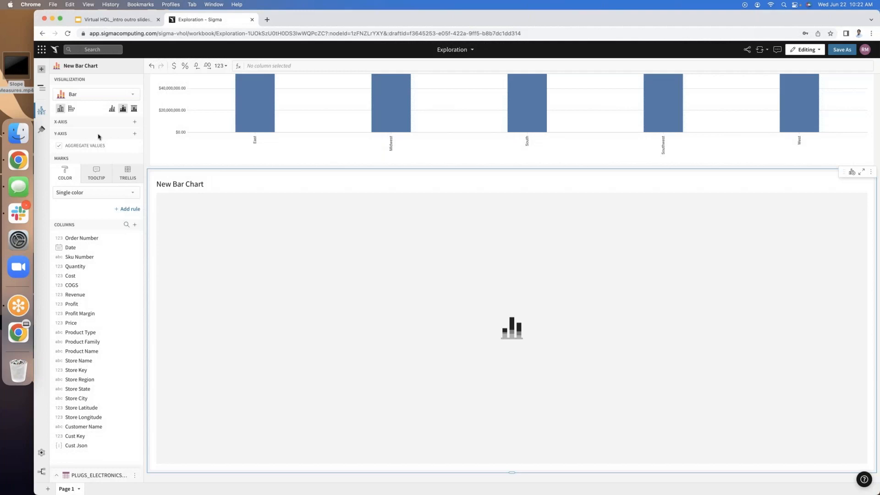
Change the new empty bar chart's visualization type to Line
{"action": "left_click", "coordinate": [97, 95]}
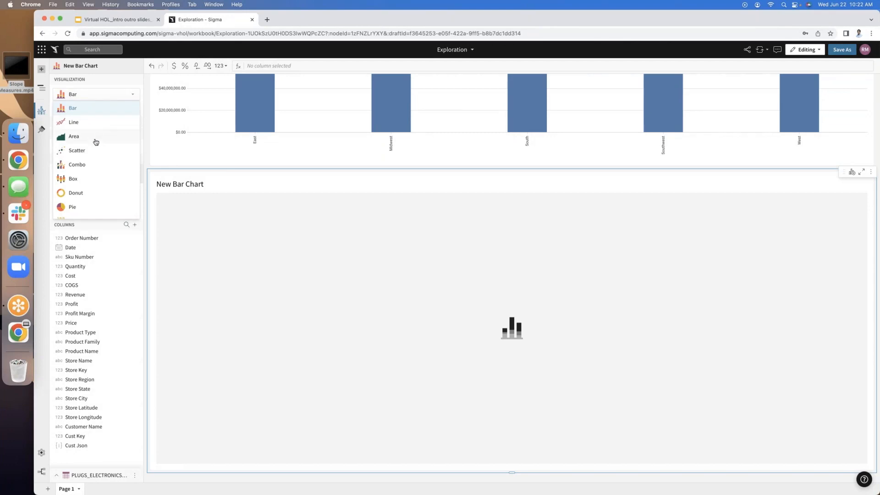
{"action": "scroll", "coordinate": [95, 142], "scroll_direction": "down", "scroll_amount": 1}
{"action": "scroll", "coordinate": [96, 142], "scroll_direction": "down", "scroll_amount": 3}
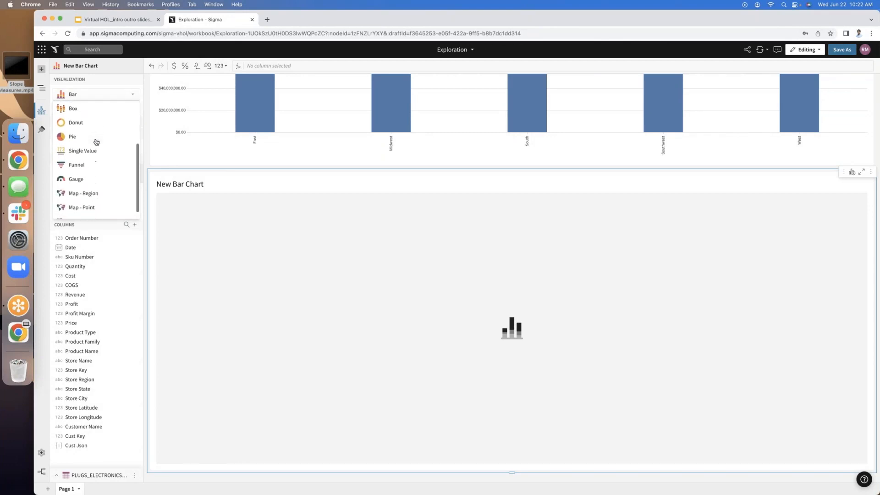
{"action": "scroll", "coordinate": [94, 140], "scroll_direction": "up", "scroll_amount": 4}
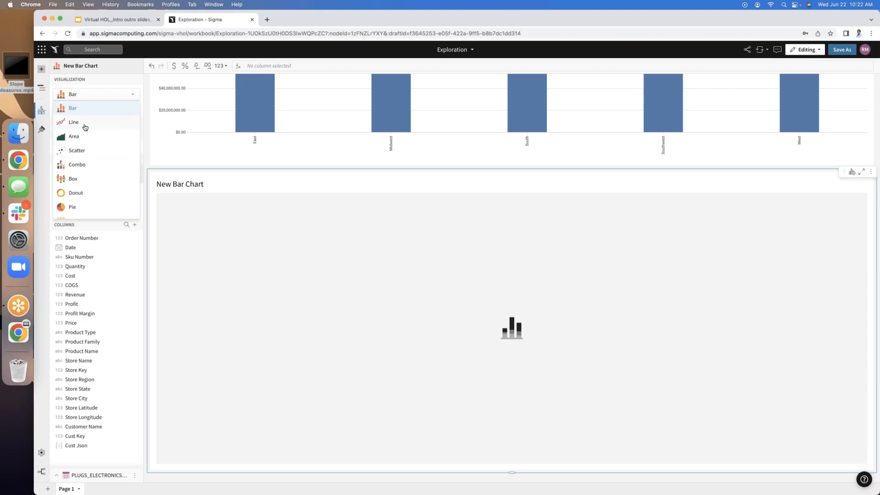
{"action": "left_click", "coordinate": [85, 127]}
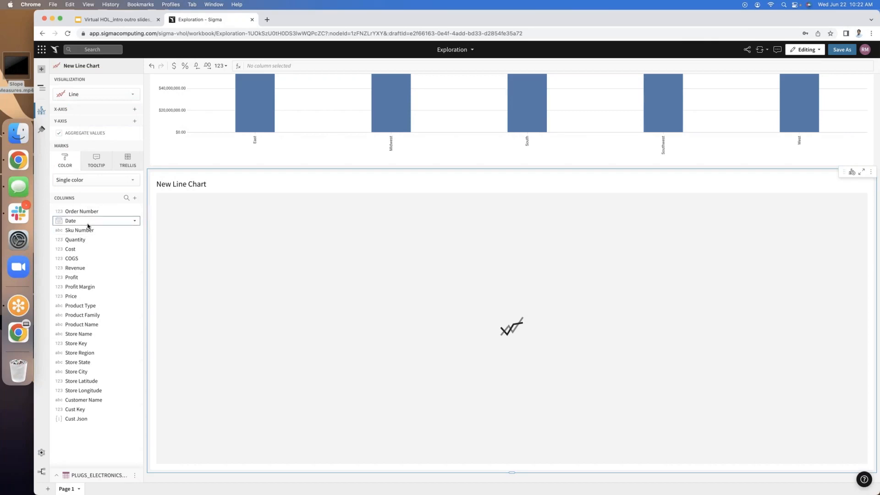
Put the Date column on the line chart's X-axis and truncate it to Month
{"action": "left_click_drag", "start_coordinate": [97, 225], "coordinate": [97, 110]}
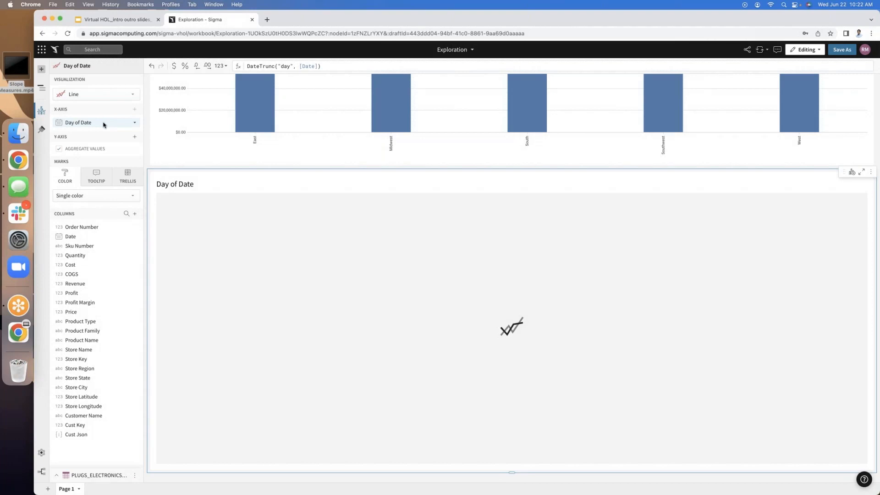
{"action": "left_click", "coordinate": [135, 125]}
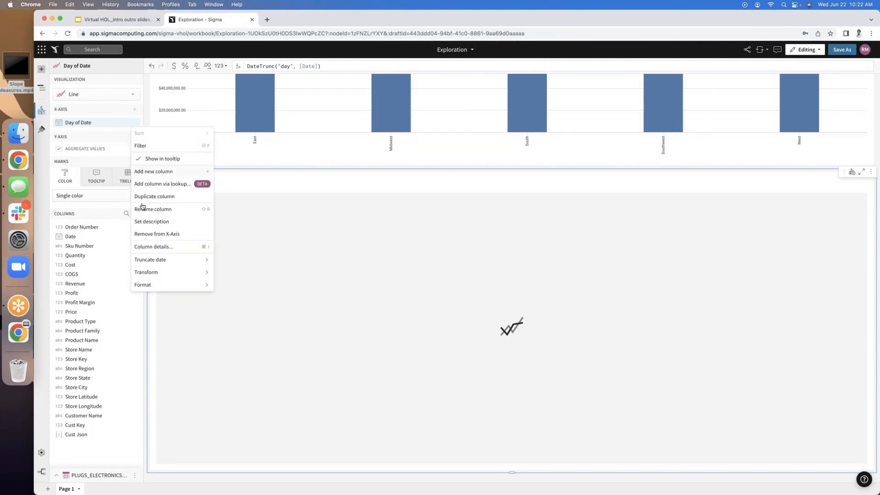
{"action": "mouse_move", "coordinate": [162, 261]}
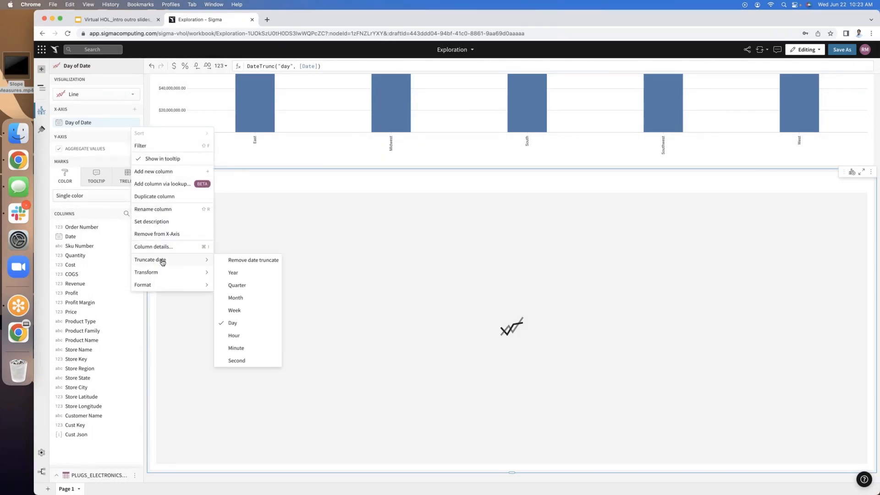
{"action": "left_click", "coordinate": [243, 297]}
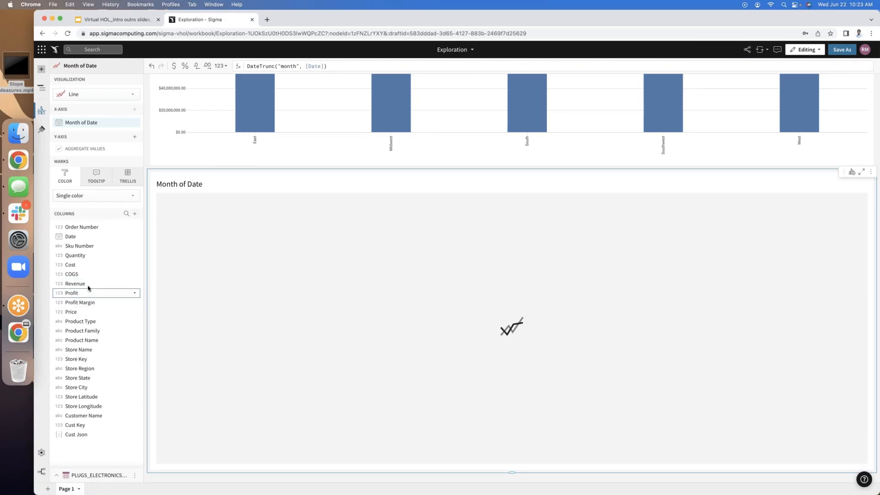
Put Revenue on the line chart's Y-axis and color the lines by the Store Region category
{"action": "left_click_drag", "start_coordinate": [88, 284], "coordinate": [92, 143]}
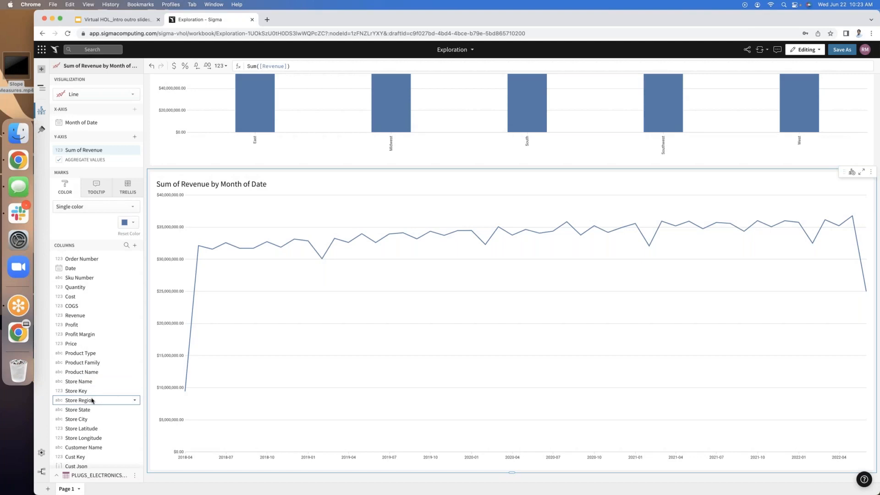
{"action": "left_click_drag", "start_coordinate": [105, 403], "coordinate": [103, 228]}
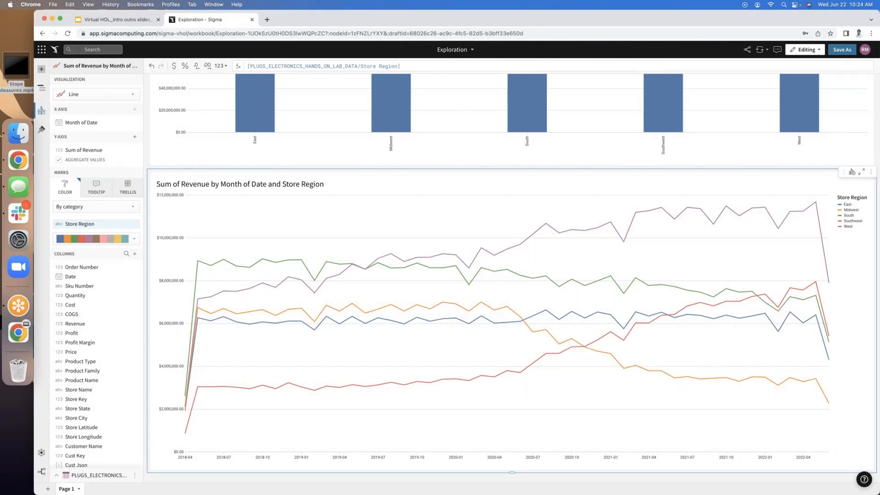
Add a pivot table sourced from the PLUGS_ELECTRONICS workbook table on Page 1, with Store Region and Product Type as pivot rows
{"action": "left_click", "coordinate": [42, 70]}
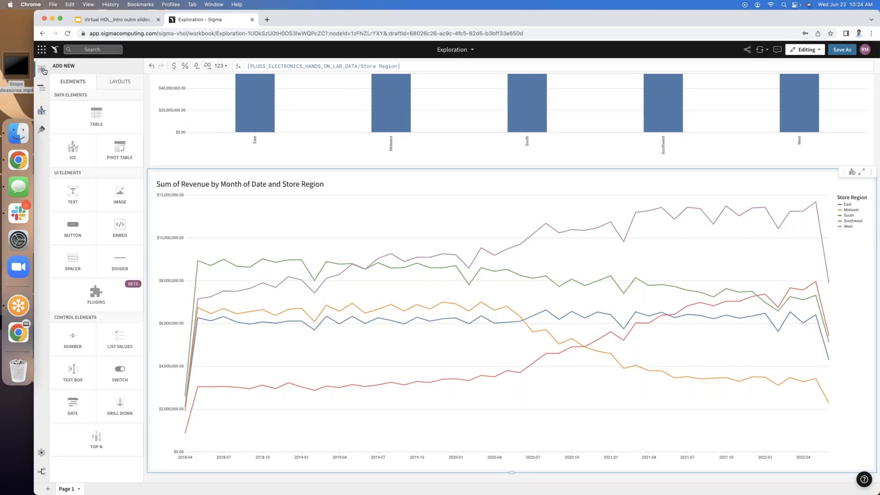
{"action": "left_click", "coordinate": [120, 152]}
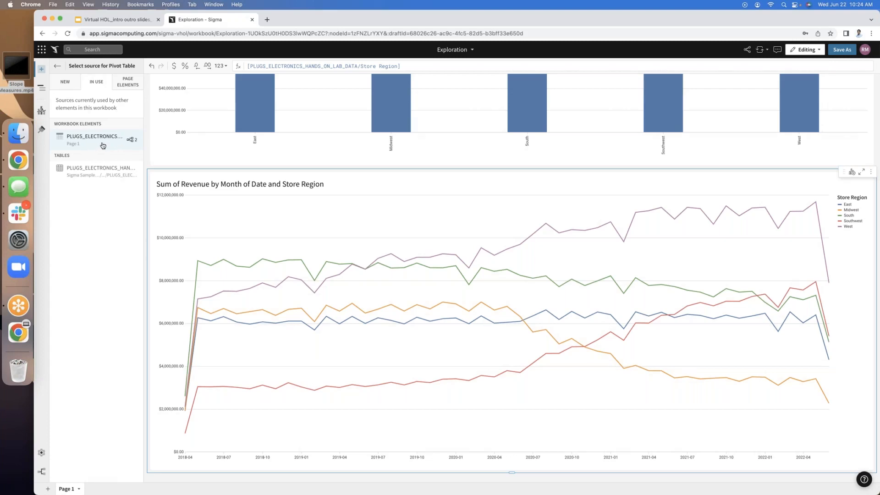
{"action": "left_click", "coordinate": [103, 145]}
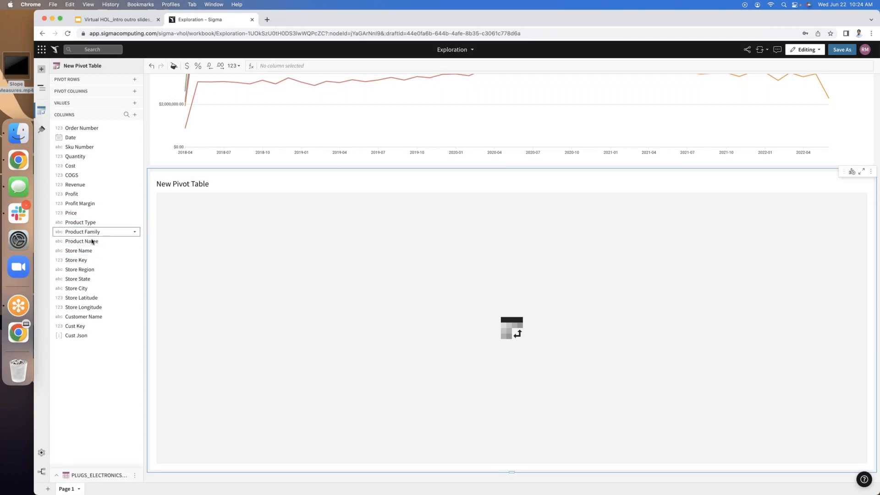
{"action": "left_click_drag", "start_coordinate": [96, 270], "coordinate": [95, 80]}
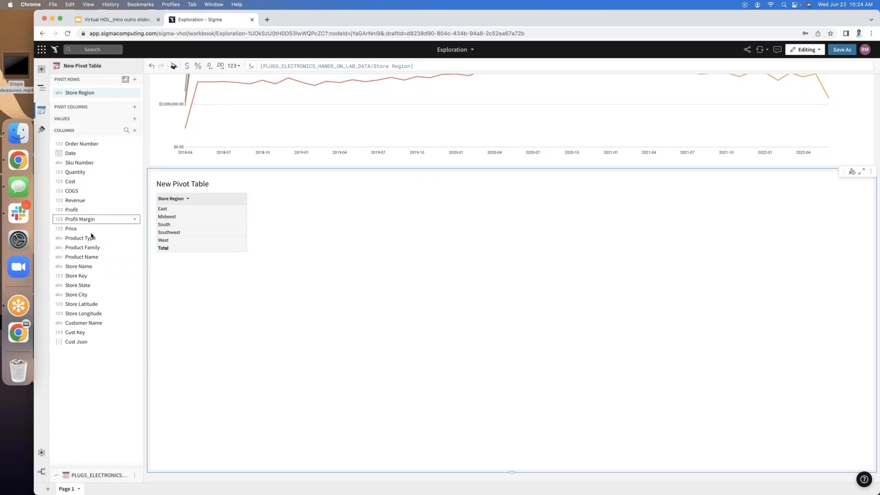
{"action": "left_click_drag", "start_coordinate": [93, 240], "coordinate": [94, 99]}
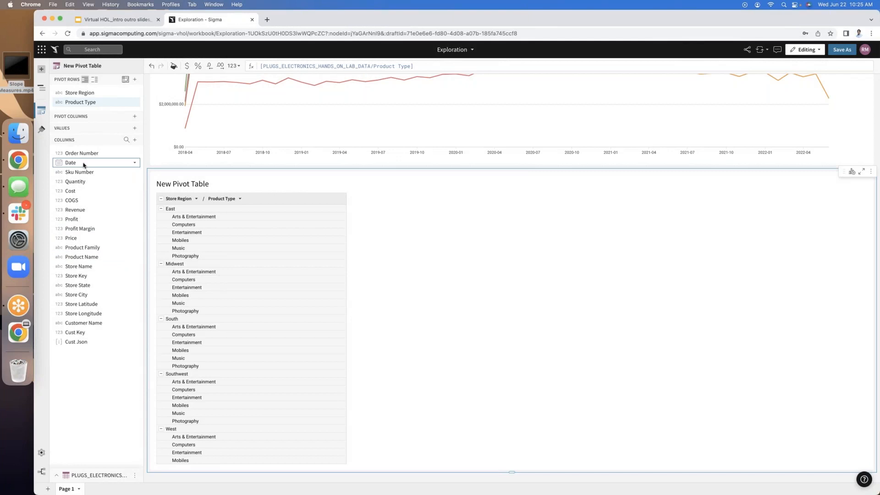
Add Date to the pivot table's pivot columns and truncate it to Year
{"action": "left_click_drag", "start_coordinate": [84, 165], "coordinate": [83, 119]}
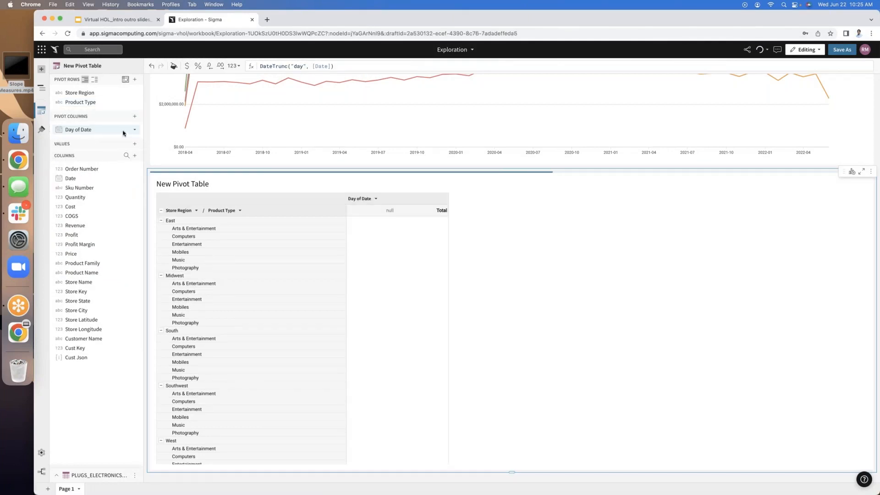
{"action": "left_click", "coordinate": [134, 130]}
{"action": "mouse_move", "coordinate": [166, 267]}
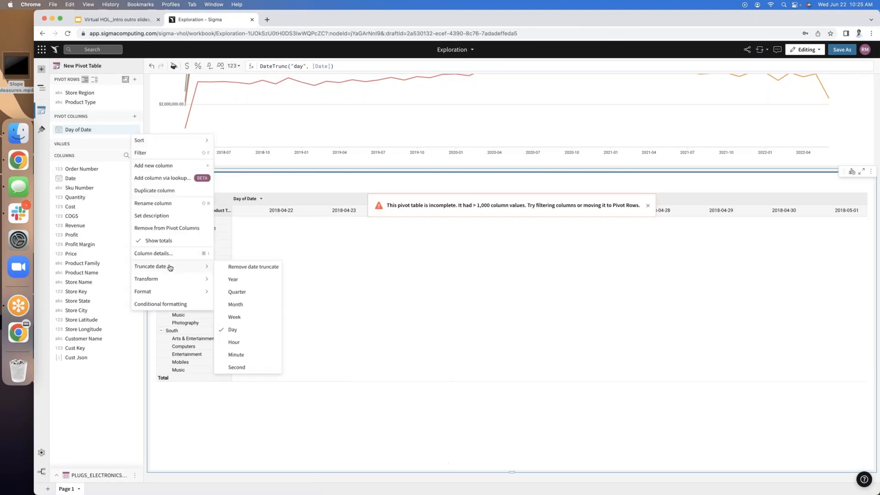
{"action": "left_click", "coordinate": [231, 279]}
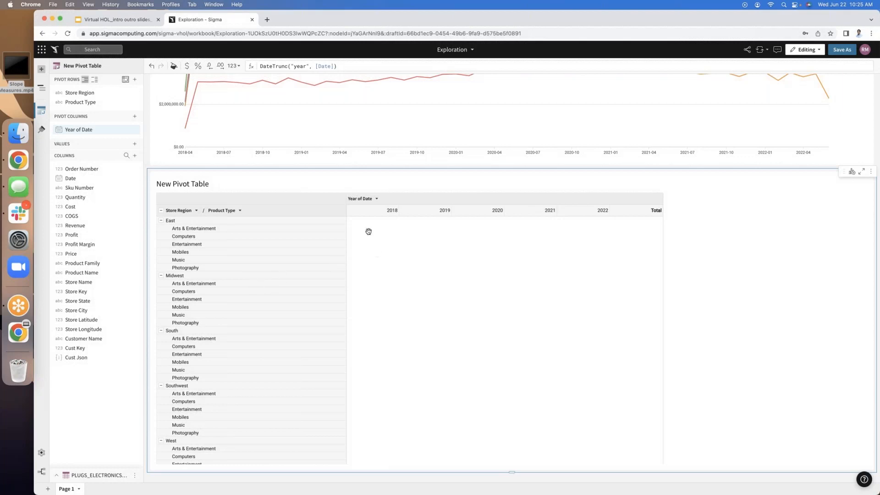
Sort the pivot table's Year of Date columns in descending order
{"action": "left_click", "coordinate": [377, 200]}
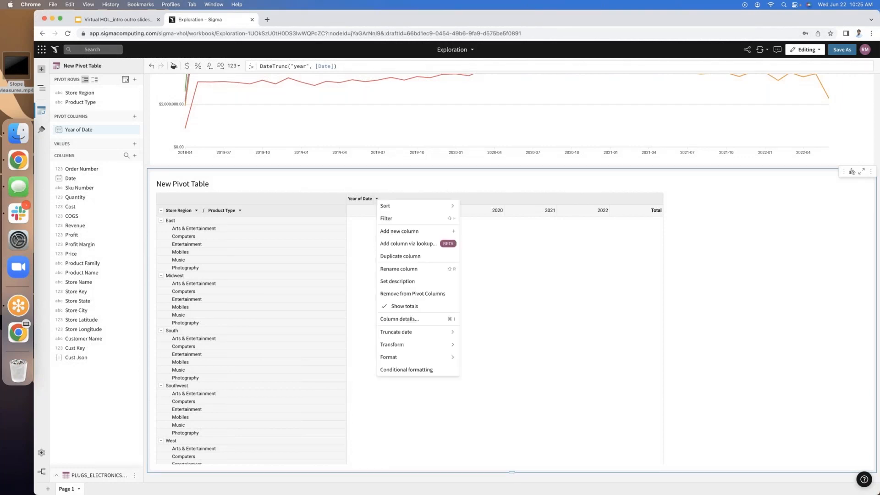
{"action": "mouse_move", "coordinate": [386, 206]}
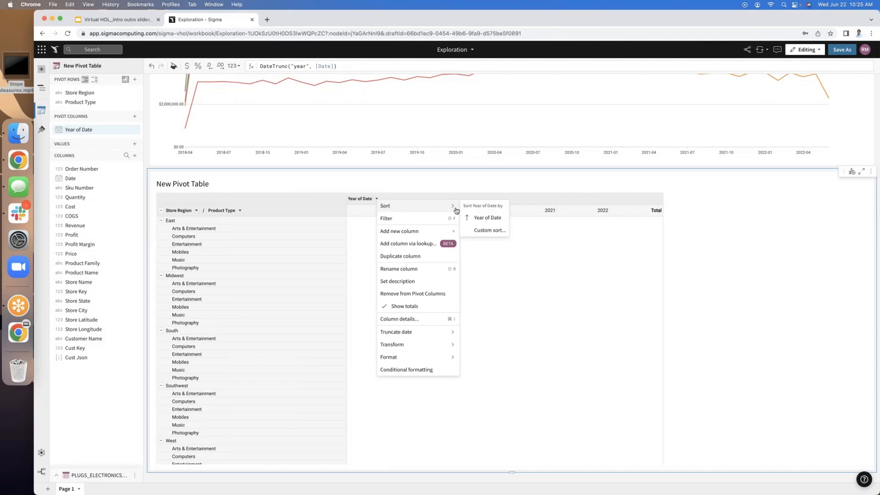
{"action": "left_click", "coordinate": [480, 221]}
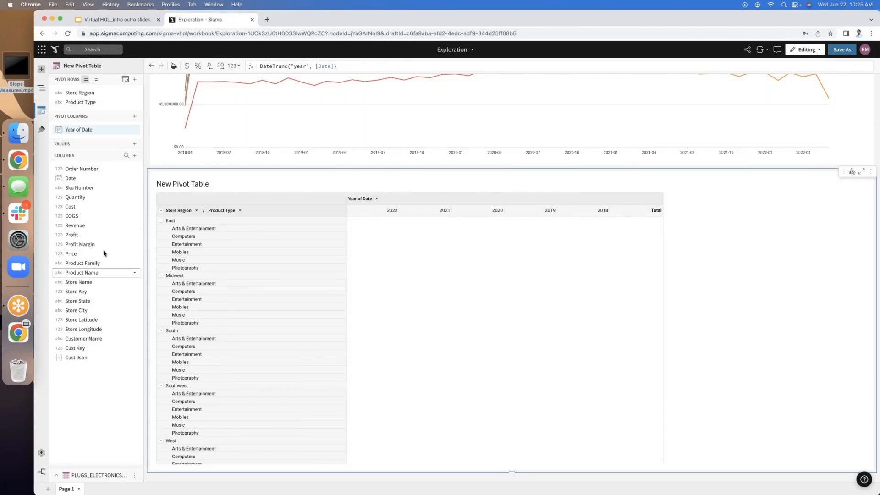
Add Profit and Profit Margin as the pivot table's values, with Profit Margin aggregated by Avg
{"action": "left_click_drag", "start_coordinate": [89, 236], "coordinate": [90, 145]}
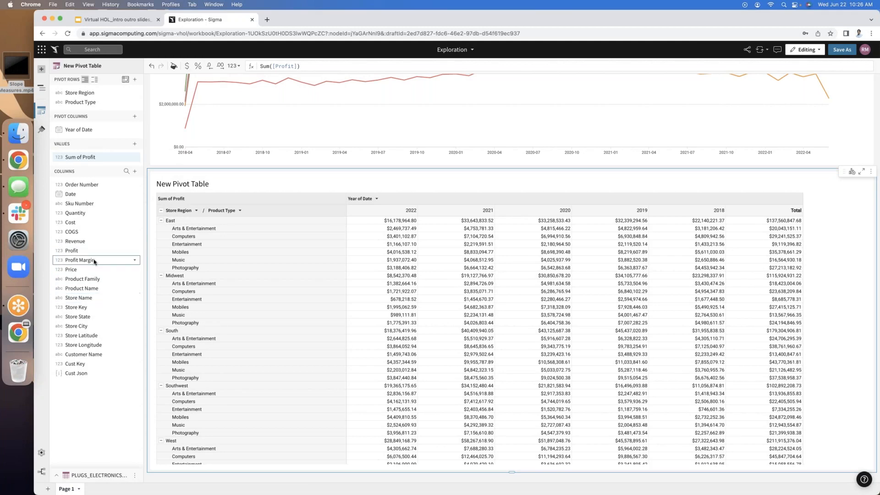
{"action": "left_click_drag", "start_coordinate": [93, 261], "coordinate": [96, 164]}
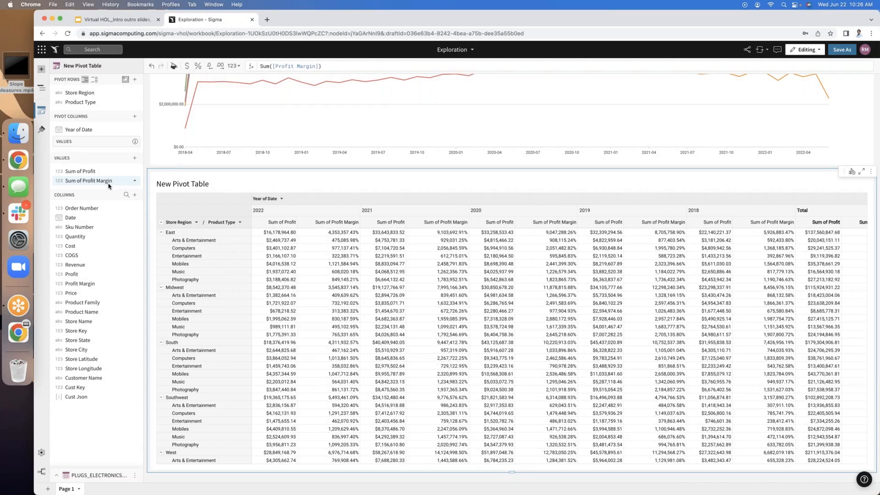
{"action": "left_click", "coordinate": [135, 181]}
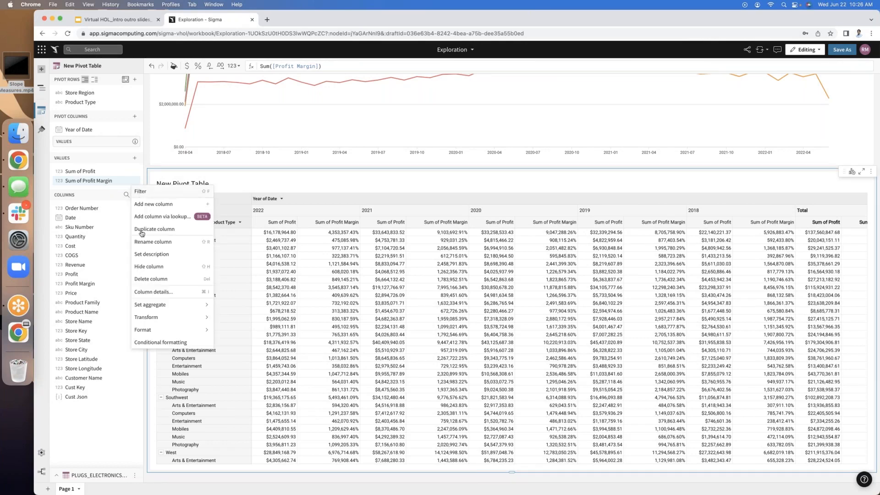
{"action": "mouse_move", "coordinate": [155, 307]}
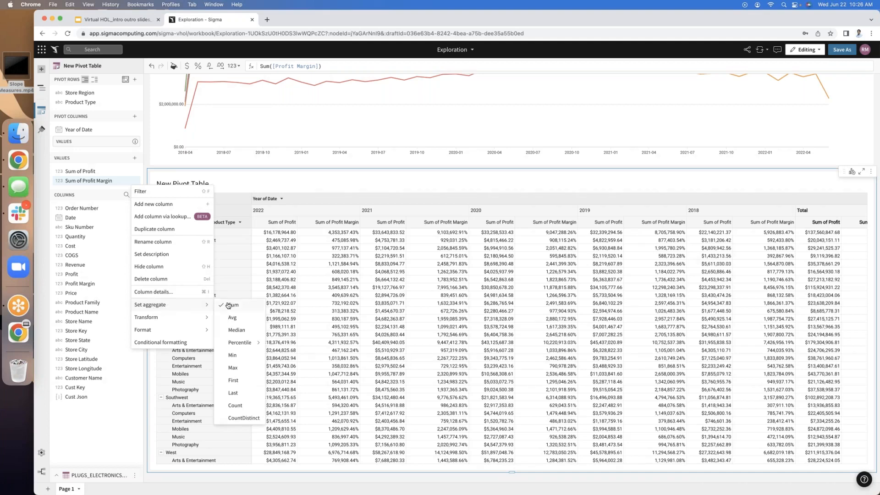
{"action": "left_click", "coordinate": [235, 317]}
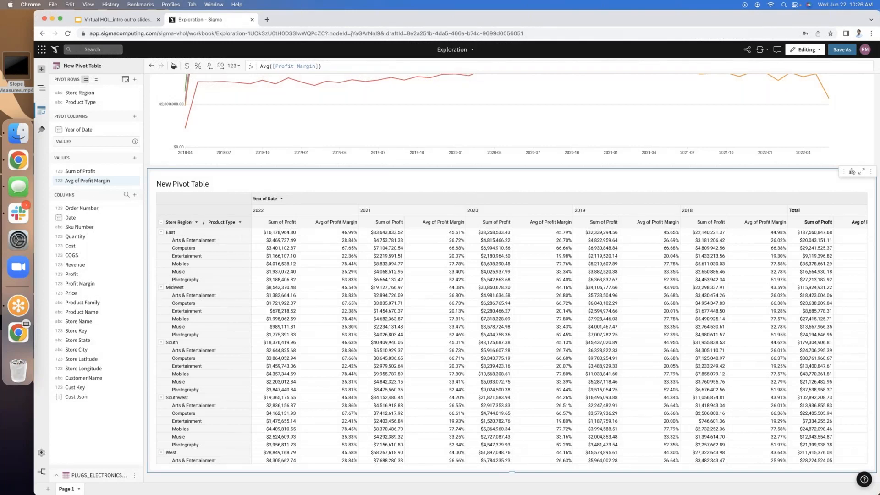
Turn off totals for the Product Type pivot row and turn them back on
{"action": "left_click", "coordinate": [134, 103]}
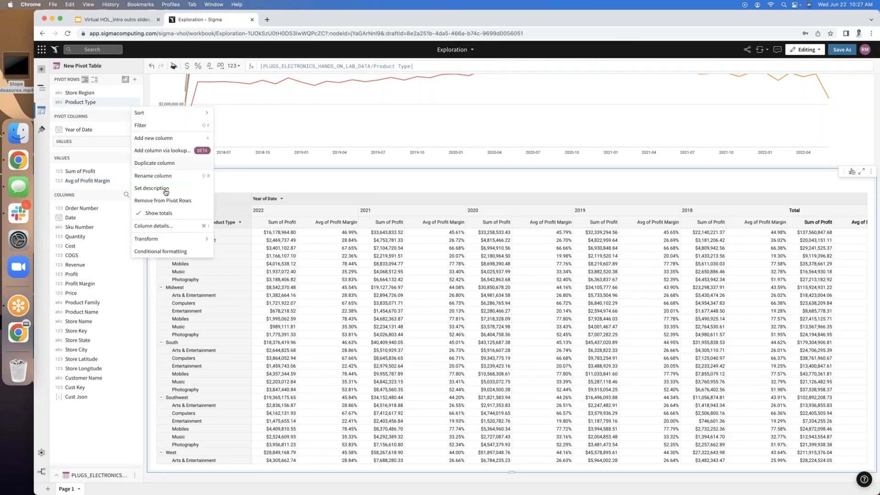
{"action": "left_click", "coordinate": [165, 213]}
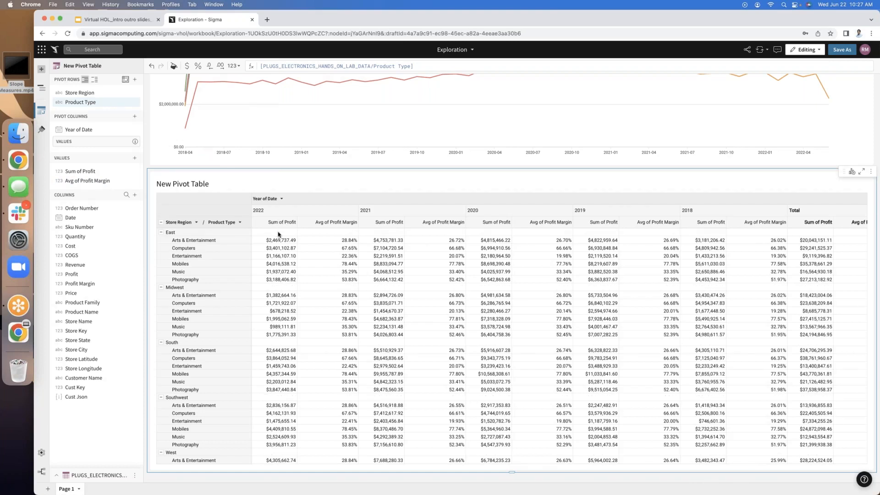
{"action": "left_click", "coordinate": [135, 104]}
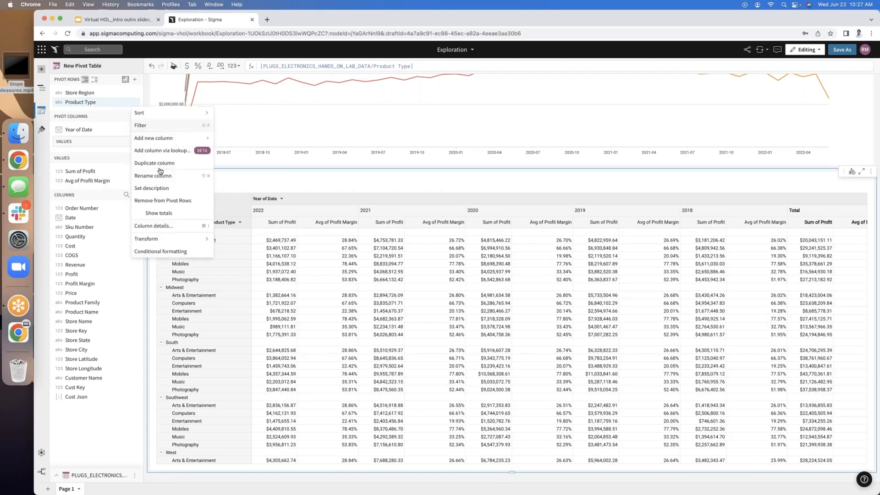
{"action": "left_click", "coordinate": [167, 214]}
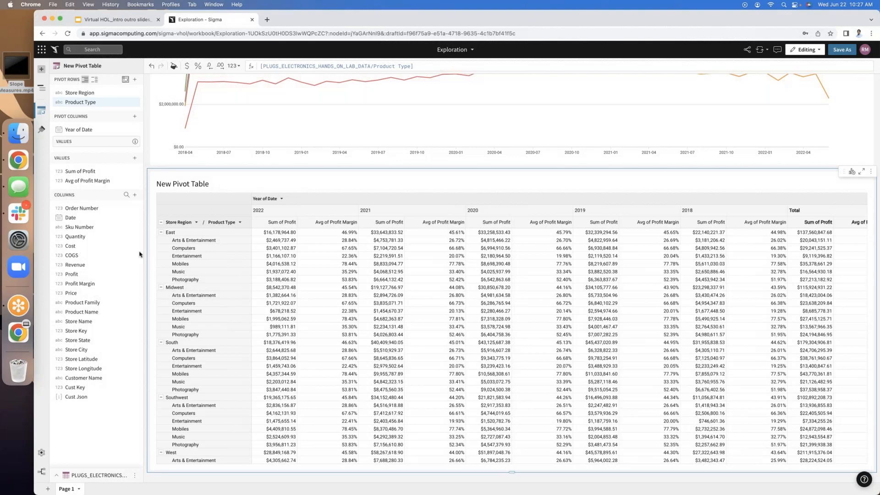
Collapse all Store Region groups in the pivot table
{"action": "left_click", "coordinate": [162, 223]}
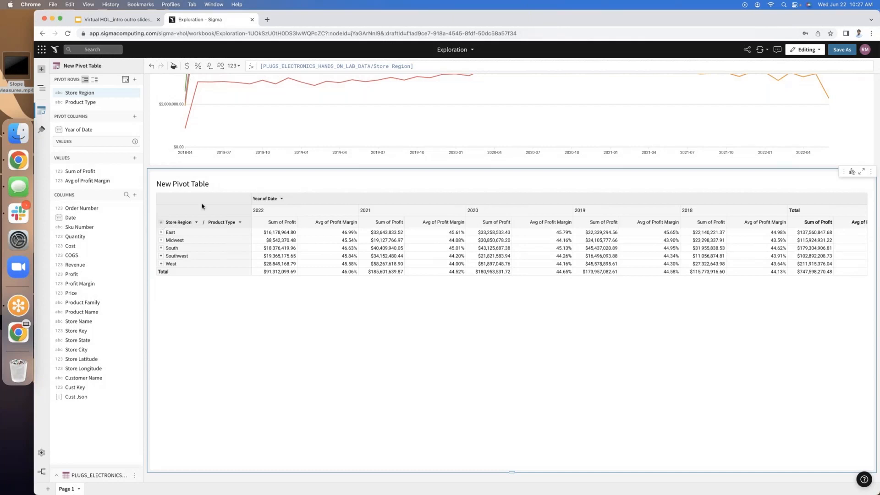
Save the exploration in My Documents as a workbook named Plugs Sales Exploration
{"action": "left_click", "coordinate": [843, 51]}
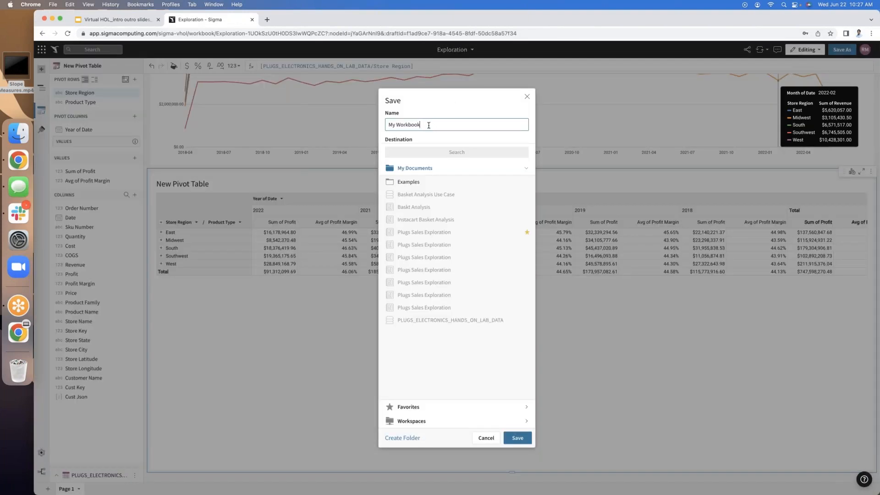
{"action": "left_click_drag", "start_coordinate": [420, 125], "coordinate": [386, 127]}
{"action": "key", "text": "BackSpace"}
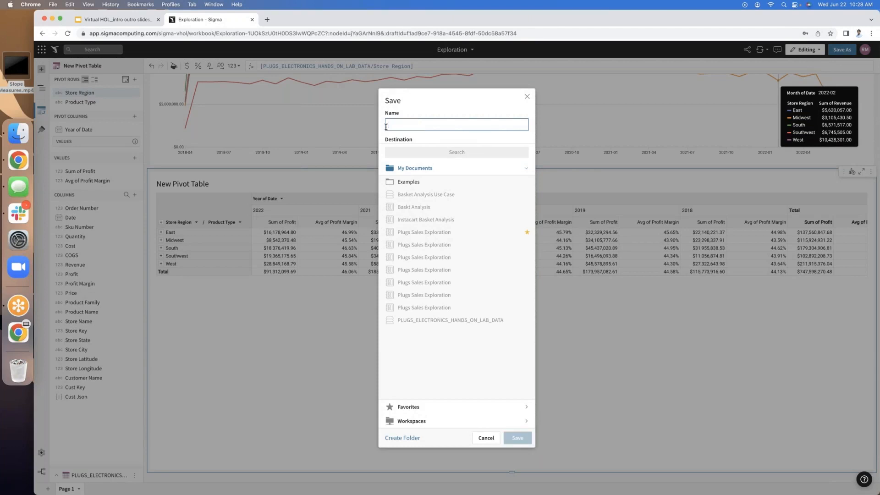
{"action": "type", "text": "Plugs Sa"}
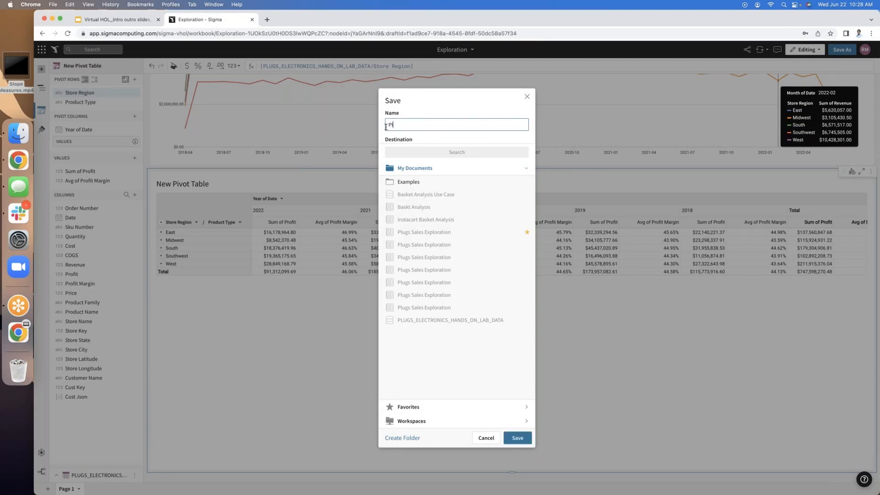
{"action": "type", "text": "les Exploration"}
{"action": "left_click", "coordinate": [518, 438]}
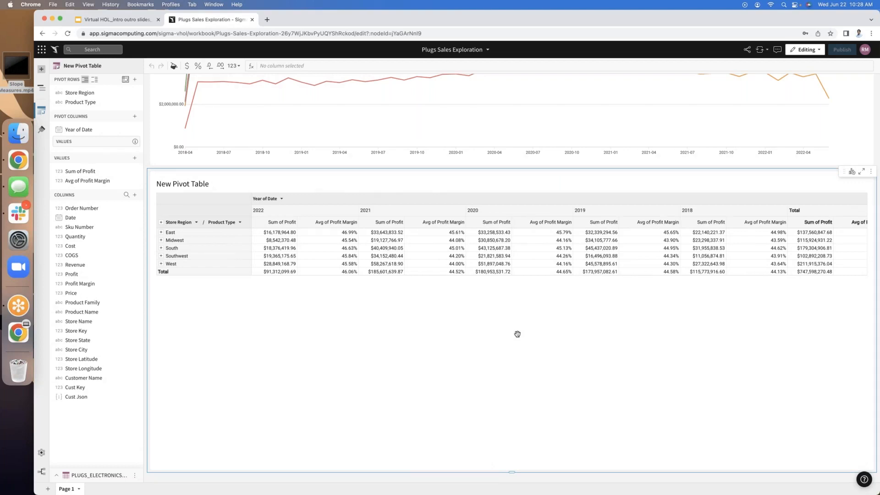
Review the members and teams the workbook can be shared with and who has access, leaving sharing unchanged
{"action": "left_click", "coordinate": [748, 51]}
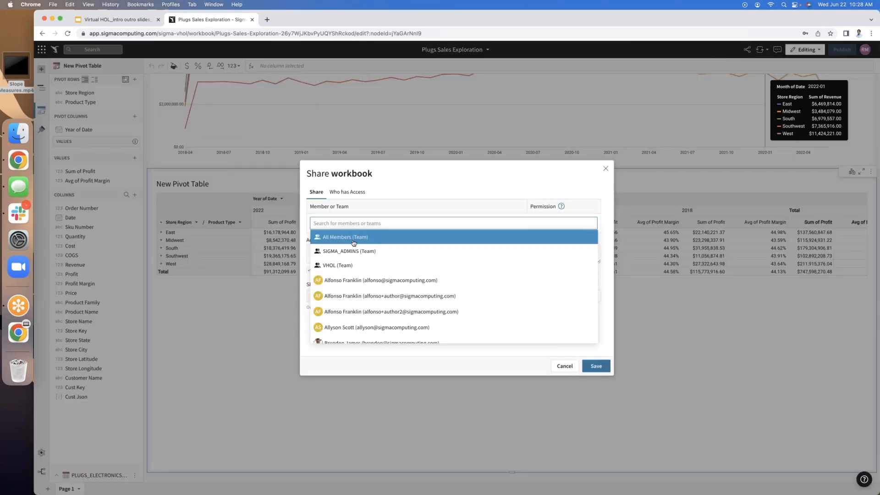
{"action": "scroll", "coordinate": [361, 256], "scroll_direction": "down", "scroll_amount": 3}
{"action": "scroll", "coordinate": [361, 261], "scroll_direction": "down", "scroll_amount": 3}
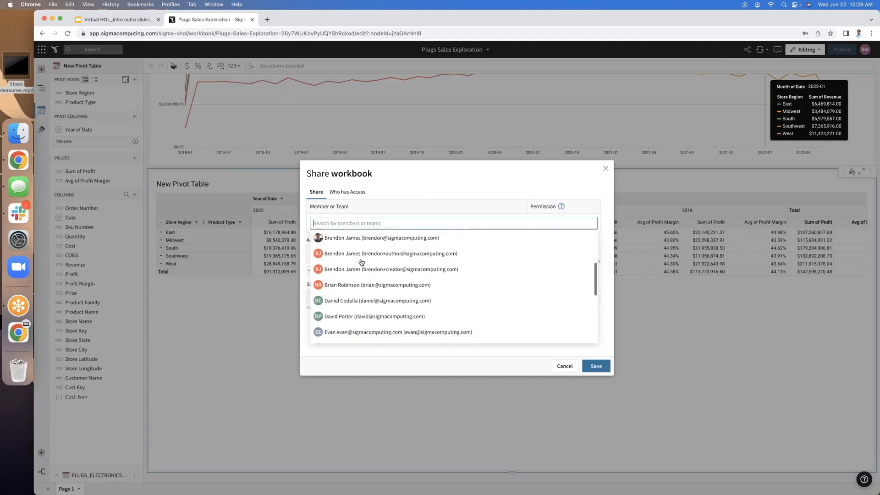
{"action": "left_click", "coordinate": [354, 197]}
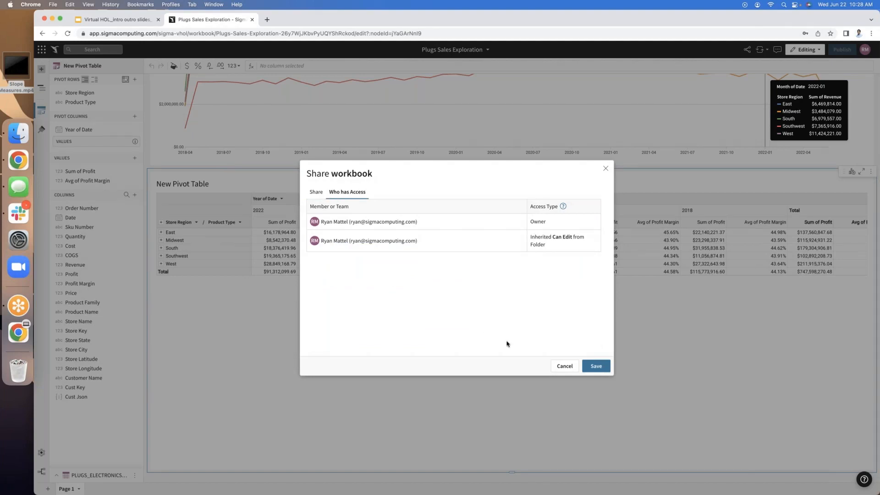
{"action": "left_click", "coordinate": [564, 369]}
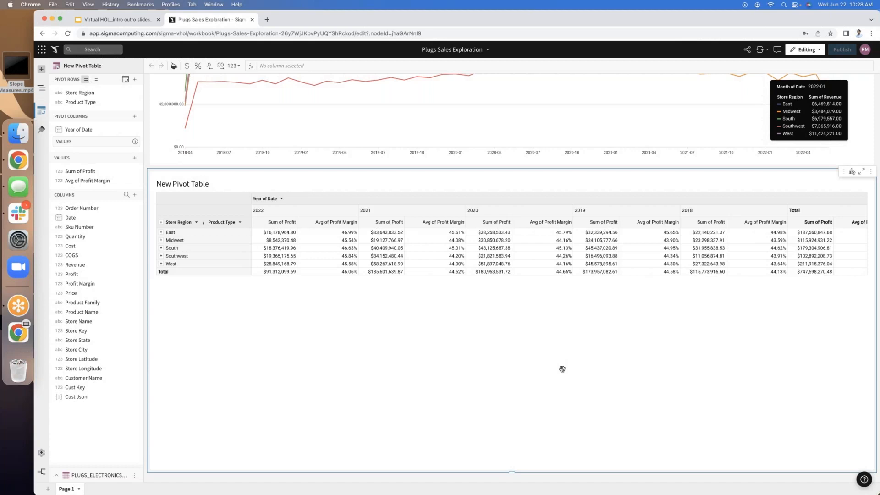
Start a new export schedule for the workbook and review its attachment and file format options
{"action": "left_click", "coordinate": [488, 50]}
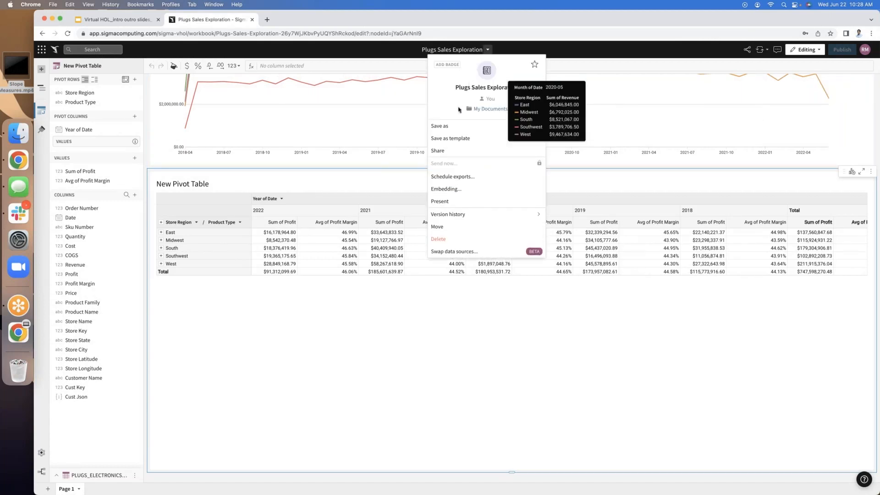
{"action": "left_click", "coordinate": [455, 178]}
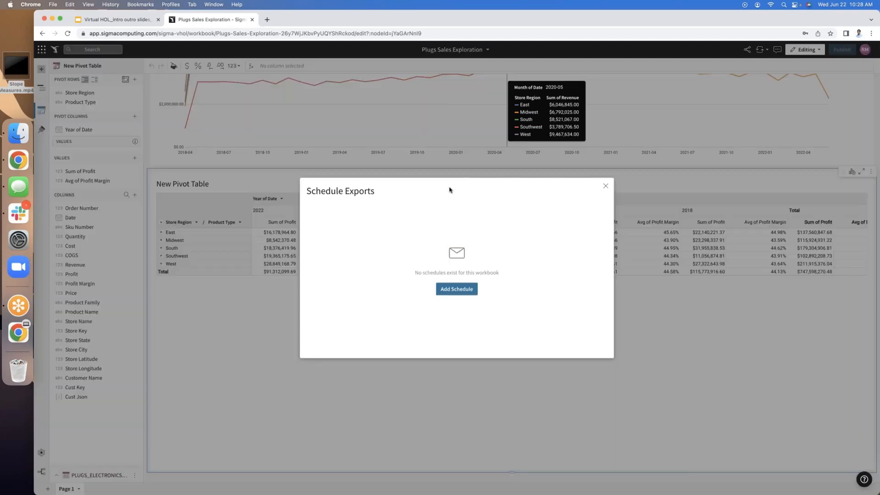
{"action": "left_click", "coordinate": [458, 290]}
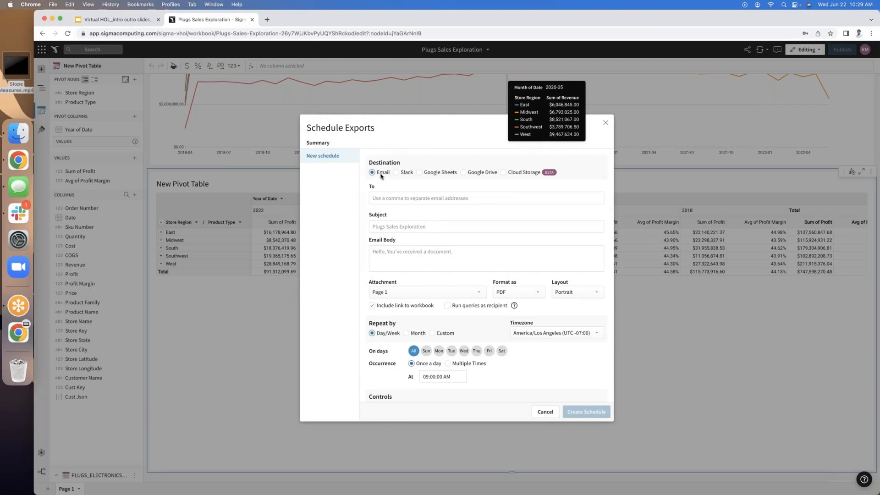
{"action": "left_click", "coordinate": [456, 297]}
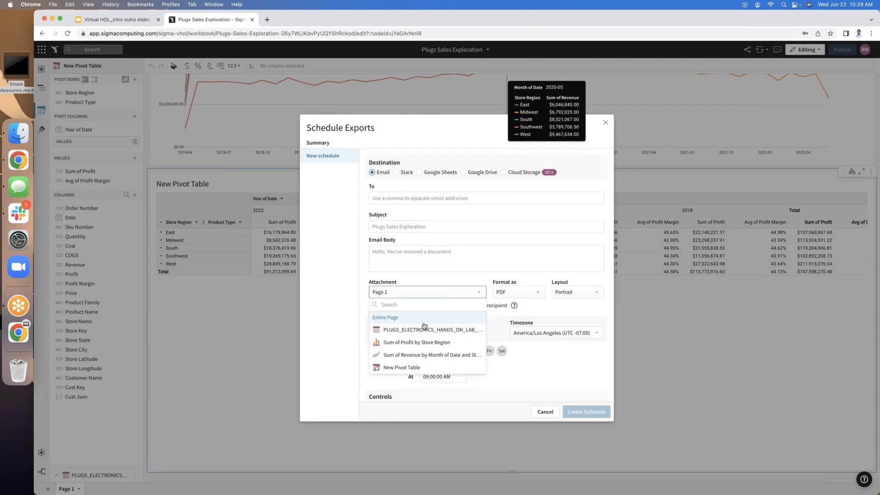
{"action": "left_click", "coordinate": [456, 296]}
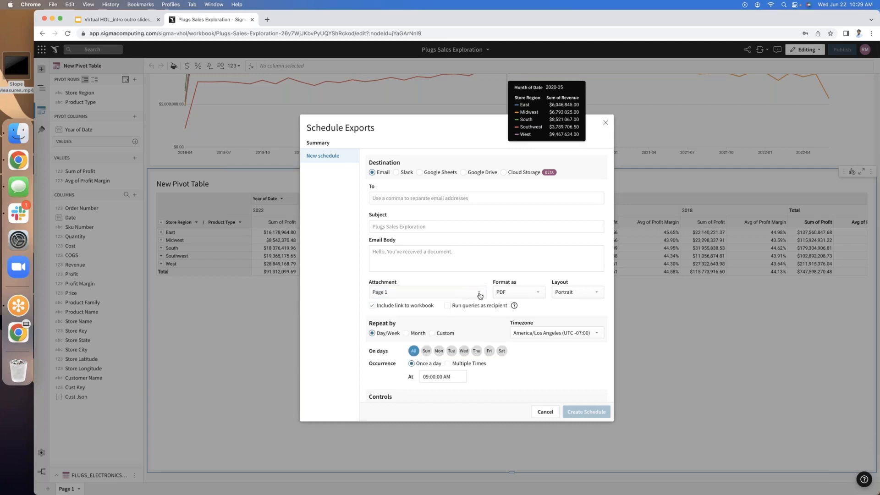
{"action": "left_click", "coordinate": [506, 295]}
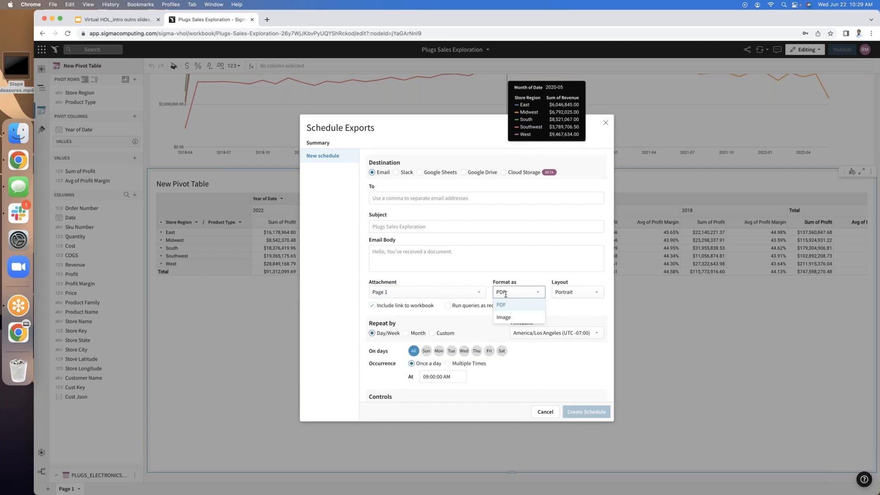
{"action": "left_click", "coordinate": [469, 284]}
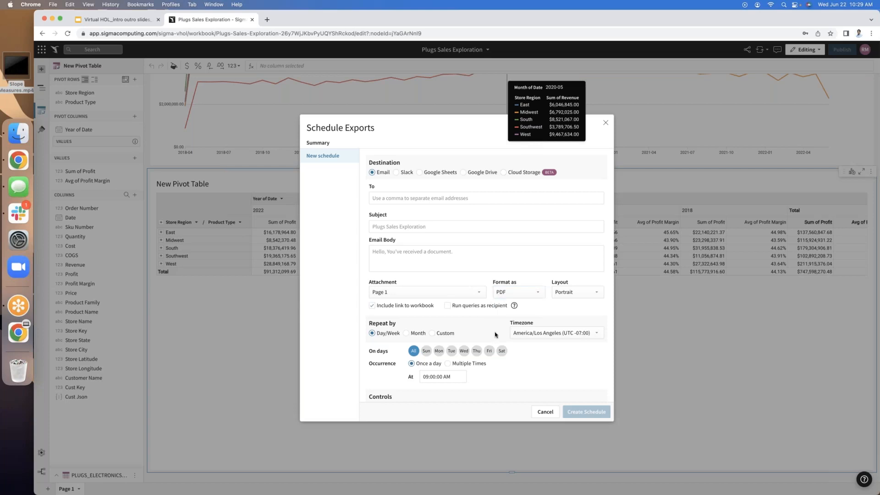
Try the export schedule's "If a condition is met" send option and discard the schedule
{"action": "scroll", "coordinate": [459, 294], "scroll_direction": "down", "scroll_amount": 3}
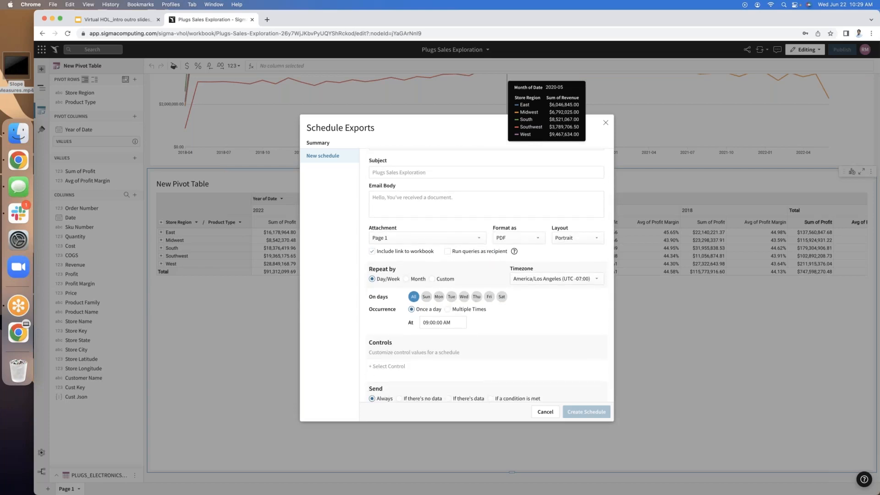
{"action": "scroll", "coordinate": [473, 321], "scroll_direction": "down", "scroll_amount": 1}
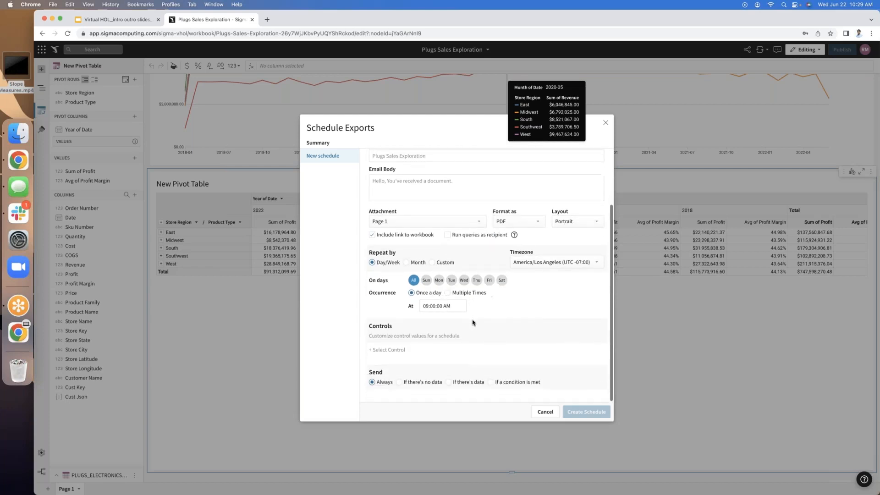
{"action": "left_click", "coordinate": [490, 382]}
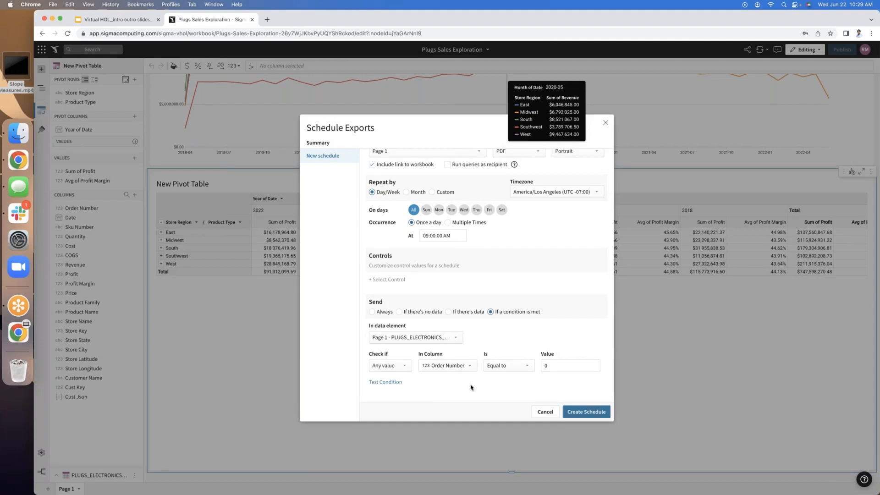
{"action": "left_click", "coordinate": [545, 411]}
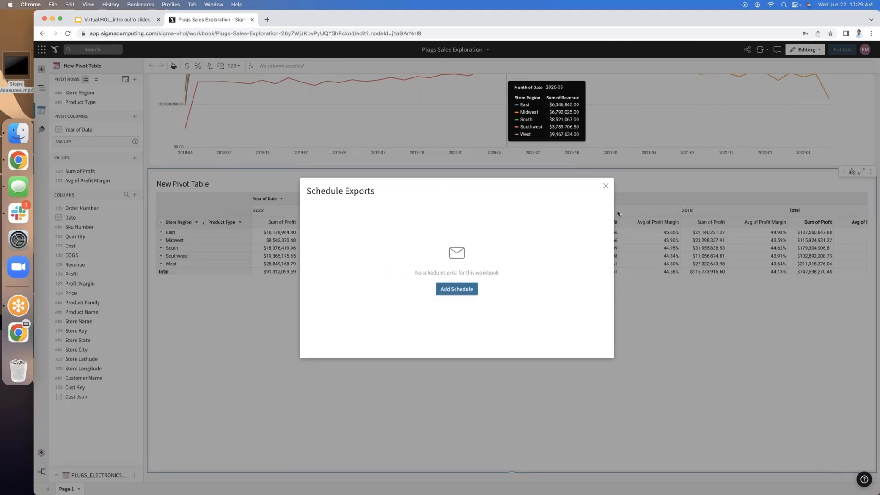
{"action": "left_click", "coordinate": [606, 186]}
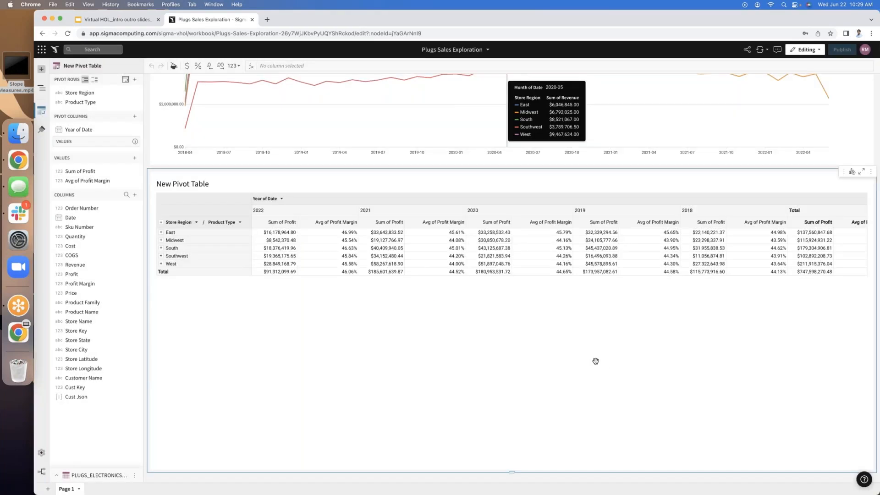
Move the Sum of Profit by Store Region bar chart to a new page and open that page
{"action": "scroll", "coordinate": [679, 261], "scroll_direction": "up", "scroll_amount": 15}
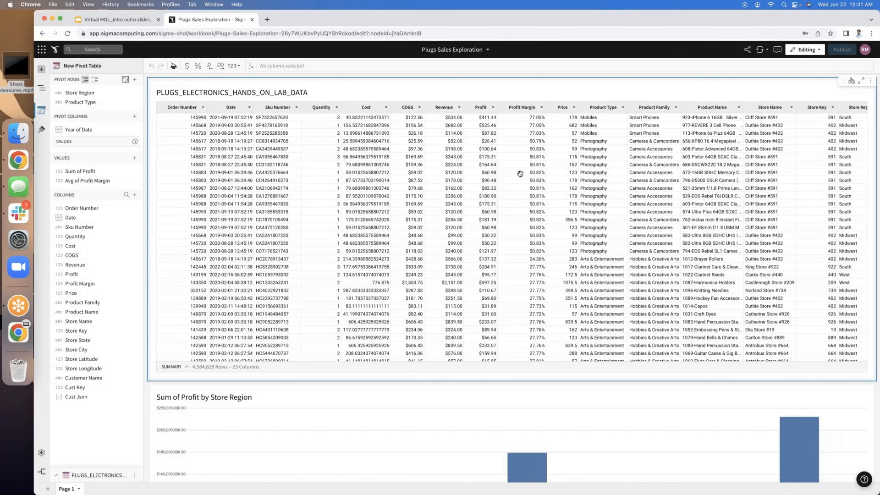
{"action": "left_click", "coordinate": [629, 402]}
{"action": "scroll", "coordinate": [648, 392], "scroll_direction": "down", "scroll_amount": 3}
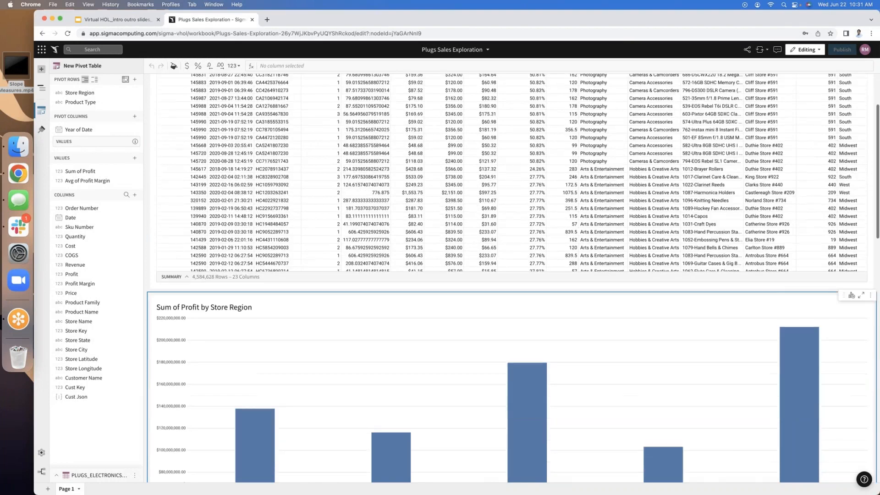
{"action": "scroll", "coordinate": [639, 339], "scroll_direction": "down", "scroll_amount": 10}
{"action": "scroll", "coordinate": [851, 282], "scroll_direction": "down", "scroll_amount": 3}
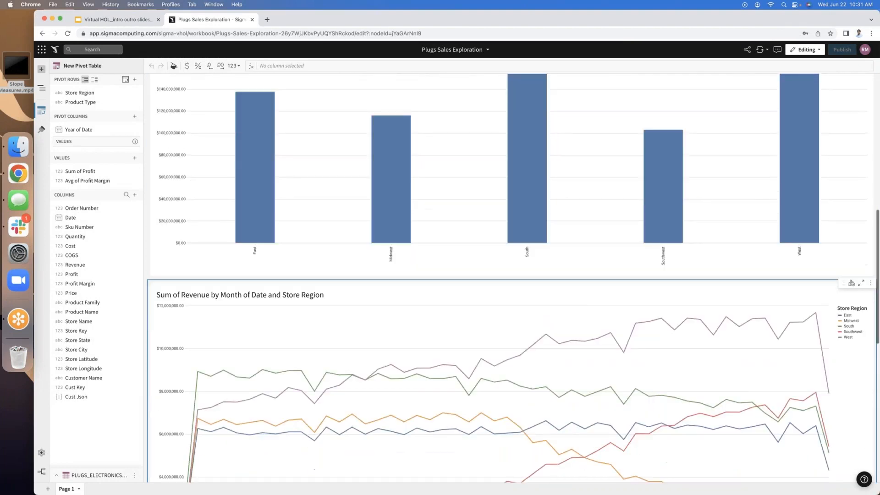
{"action": "scroll", "coordinate": [628, 248], "scroll_direction": "up", "scroll_amount": 10}
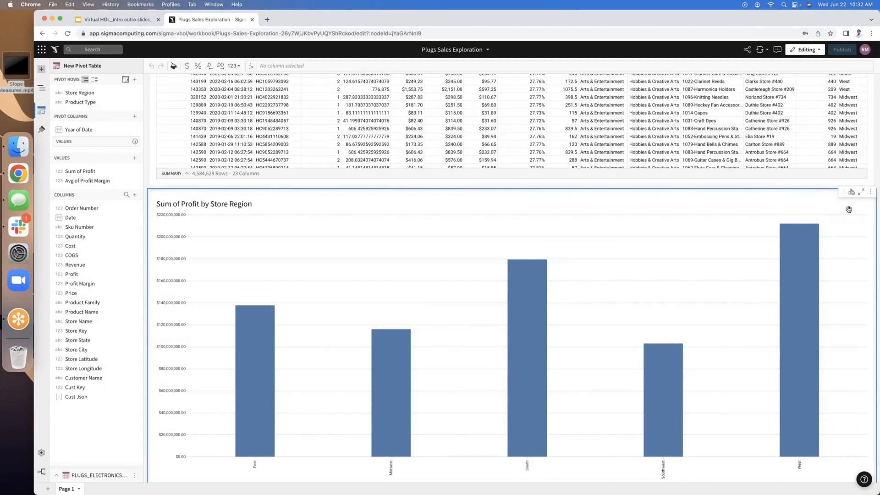
{"action": "left_click", "coordinate": [871, 196]}
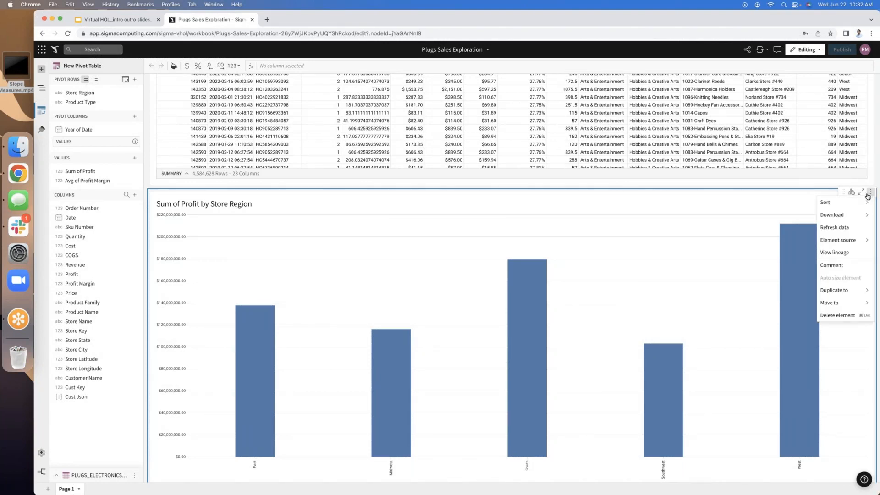
{"action": "mouse_move", "coordinate": [848, 303]}
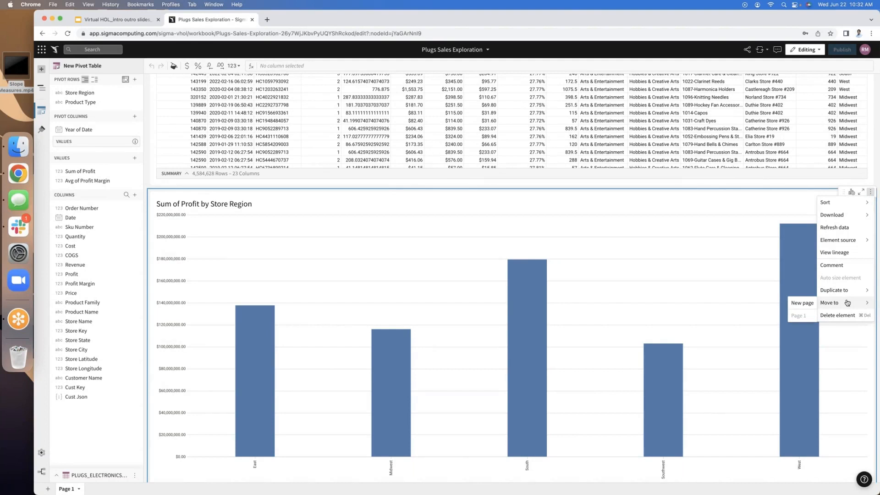
{"action": "left_click", "coordinate": [803, 303]}
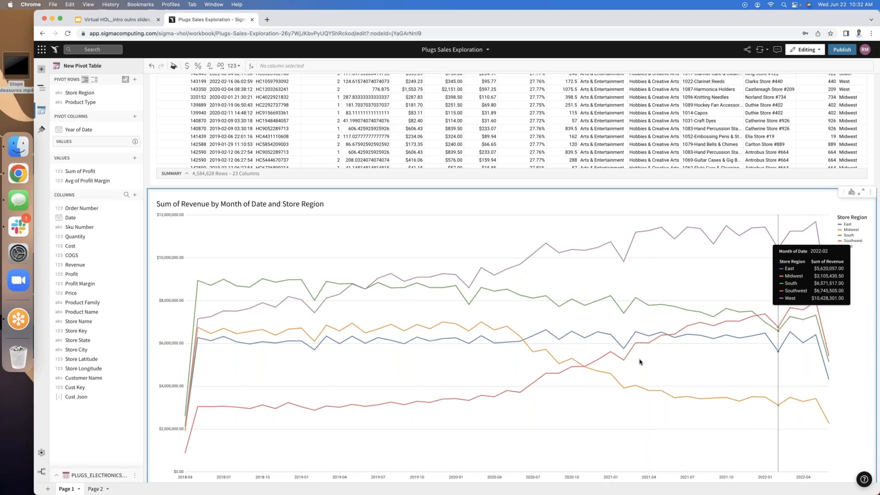
{"action": "left_click", "coordinate": [96, 489]}
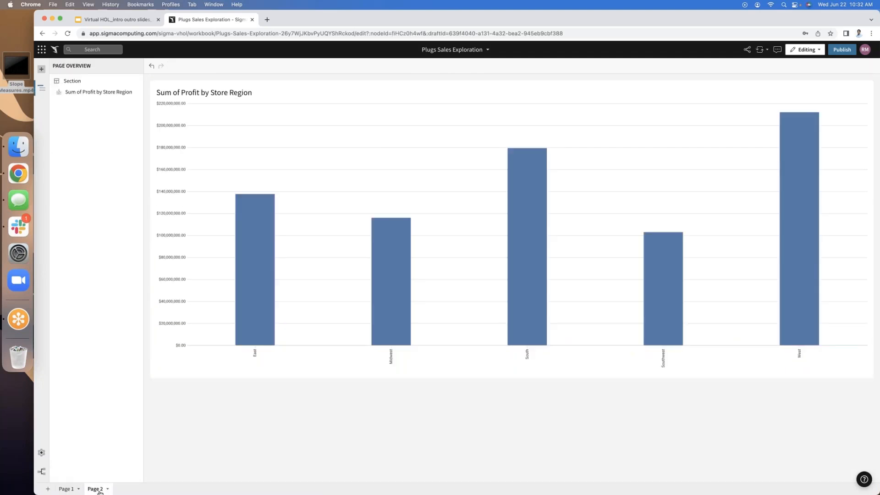
Rename Page 1, which holds the source table, as Data
{"action": "left_click", "coordinate": [66, 489]}
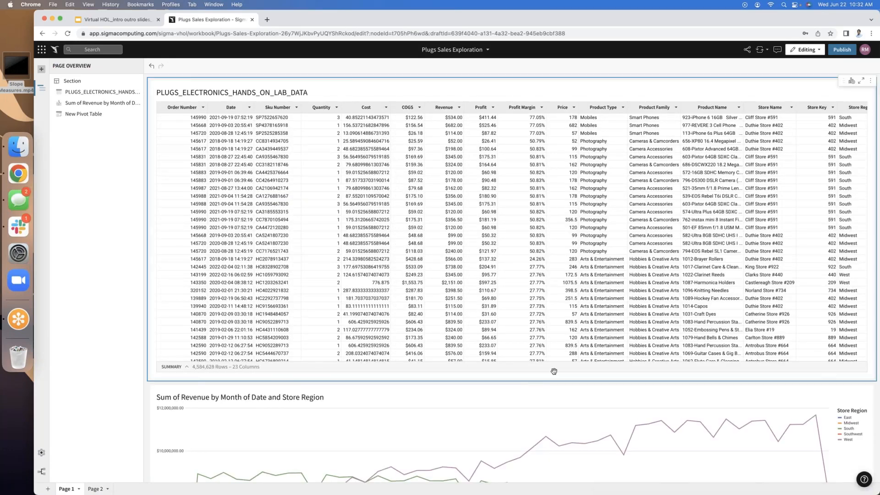
{"action": "scroll", "coordinate": [554, 371], "scroll_direction": "down", "scroll_amount": 3}
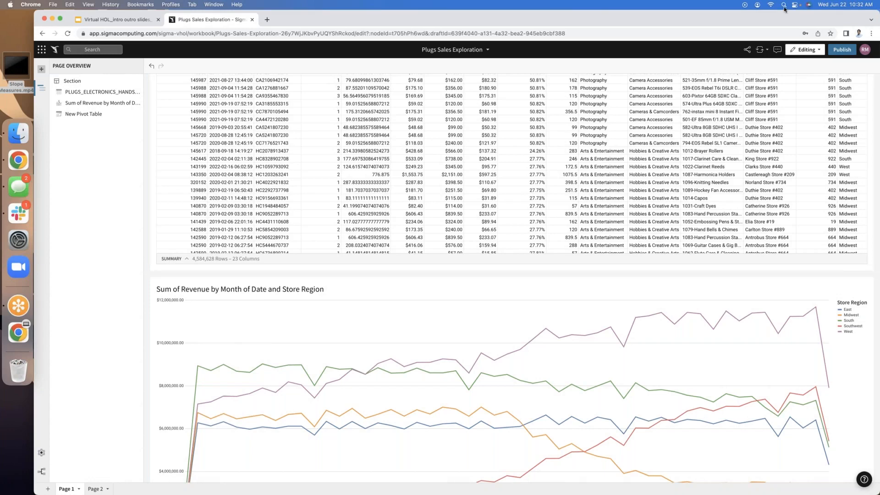
{"action": "double_click", "coordinate": [65, 488]}
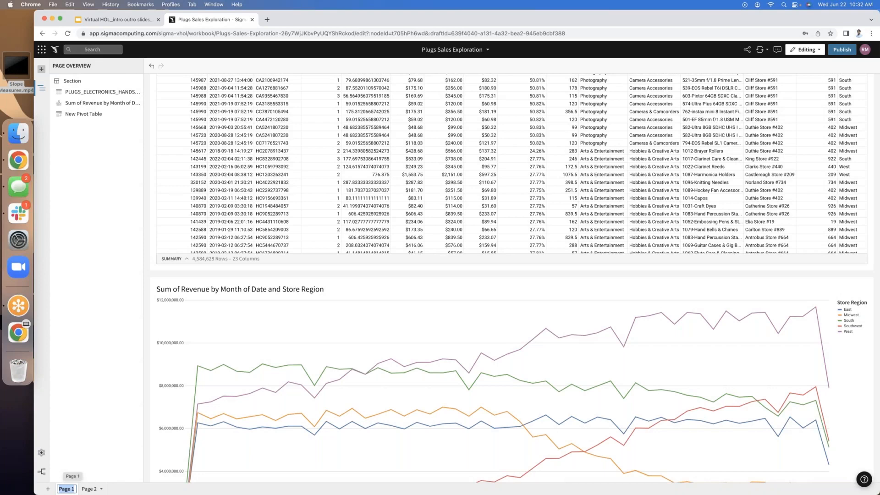
{"action": "type", "text": "Data"}
{"action": "key", "text": "Return"}
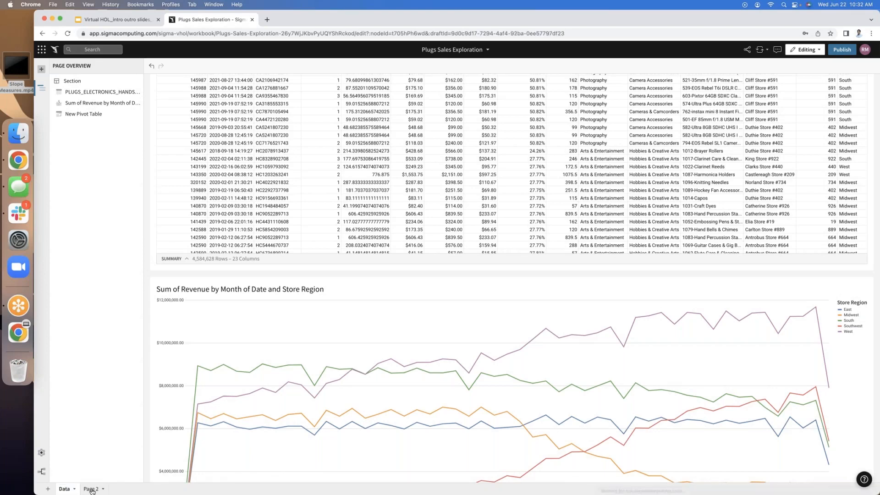
Rename Page 2, which holds the profit bar chart, as Sales Performance
{"action": "double_click", "coordinate": [91, 489]}
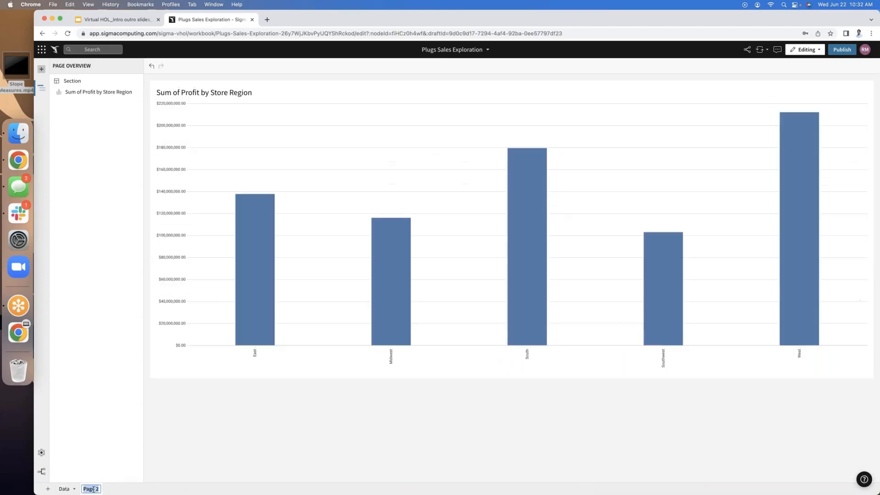
{"action": "type", "text": "Sales Performance"}
{"action": "key", "text": "Return"}
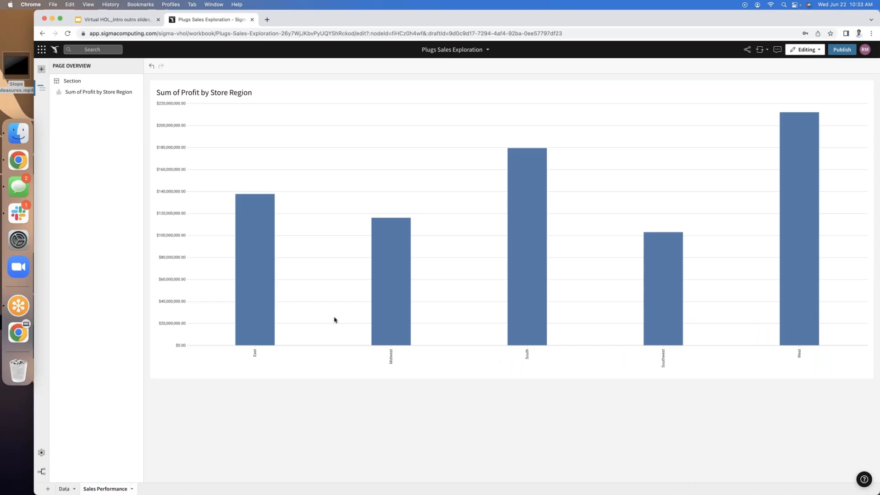
Turn on the Mac's Do Not Disturb focus mode
{"action": "left_click", "coordinate": [795, 6]}
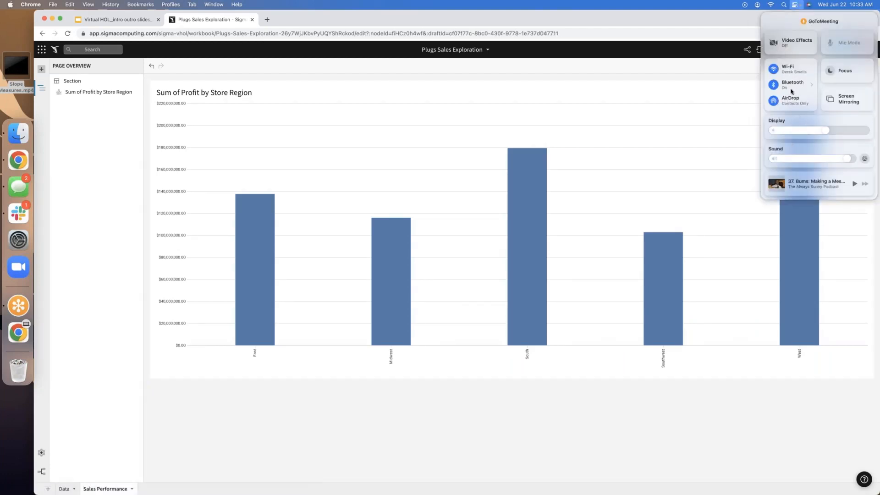
{"action": "left_click", "coordinate": [845, 71]}
{"action": "left_click", "coordinate": [766, 36]}
{"action": "left_click", "coordinate": [796, 5]}
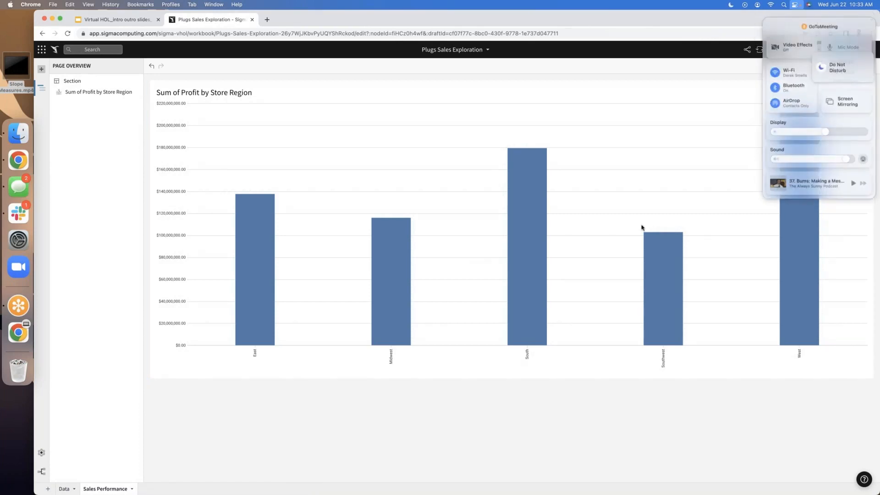
{"action": "left_click", "coordinate": [687, 24]}
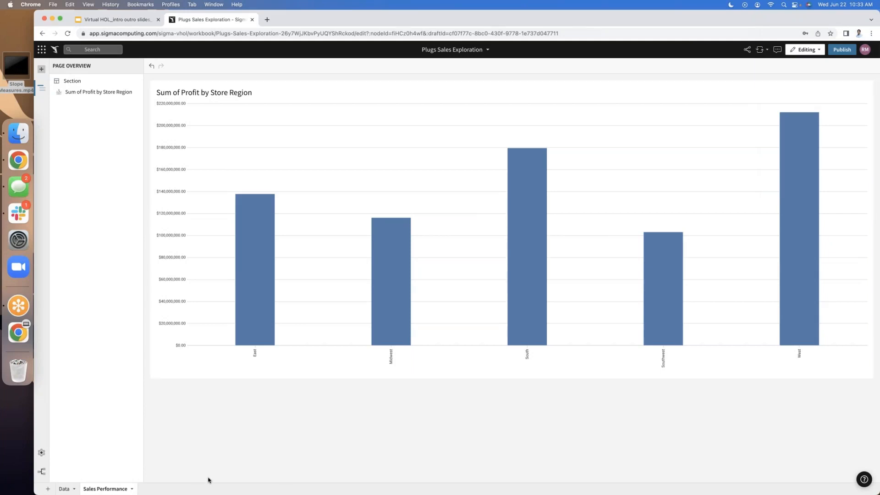
Move the Sum of Revenue by Month of Date and Store Region line chart from the Data page to the Sales Performance page
{"action": "left_click", "coordinate": [64, 489]}
{"action": "scroll", "coordinate": [591, 315], "scroll_direction": "down", "scroll_amount": 3}
{"action": "scroll", "coordinate": [819, 393], "scroll_direction": "down", "scroll_amount": 2}
{"action": "scroll", "coordinate": [819, 394], "scroll_direction": "down", "scroll_amount": 2}
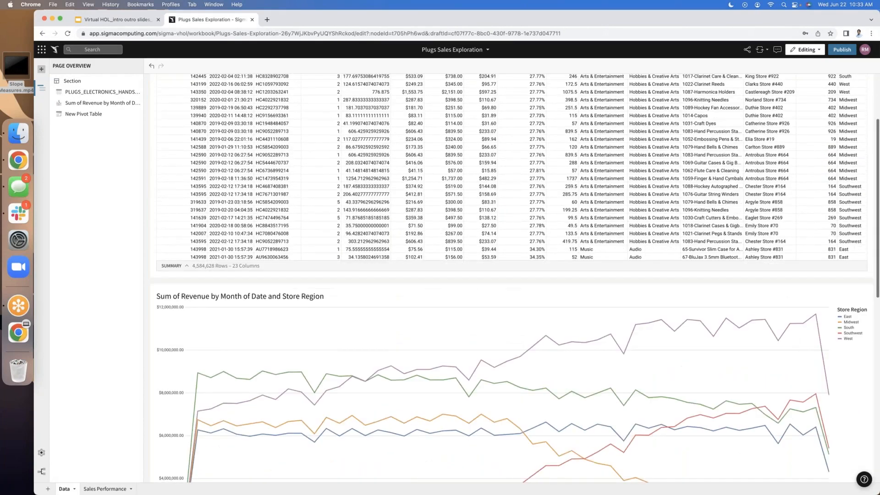
{"action": "left_click", "coordinate": [871, 284]}
{"action": "mouse_move", "coordinate": [830, 395]}
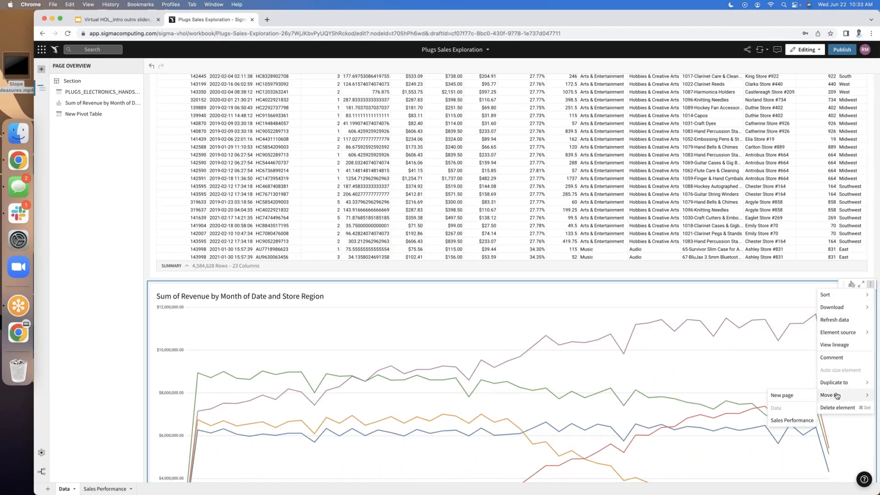
{"action": "left_click", "coordinate": [791, 421]}
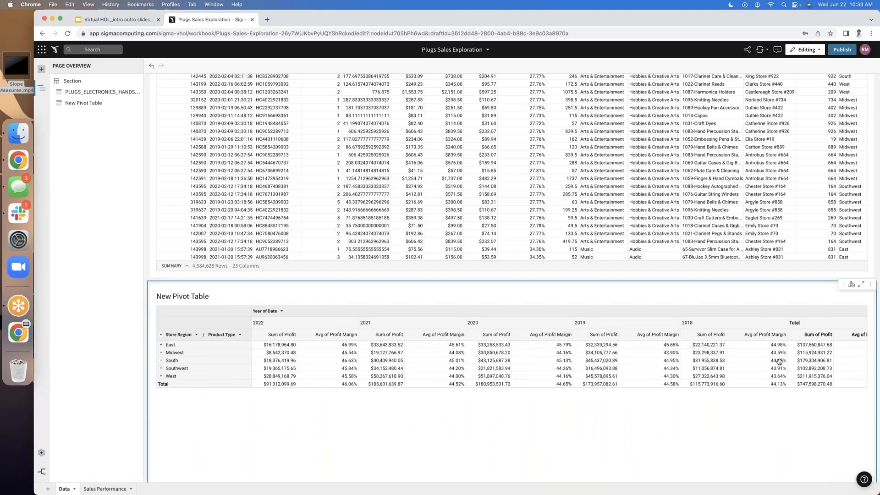
Move the New Pivot Table element from the Data page to the Sales Performance page
{"action": "scroll", "coordinate": [780, 362], "scroll_direction": "down", "scroll_amount": 1}
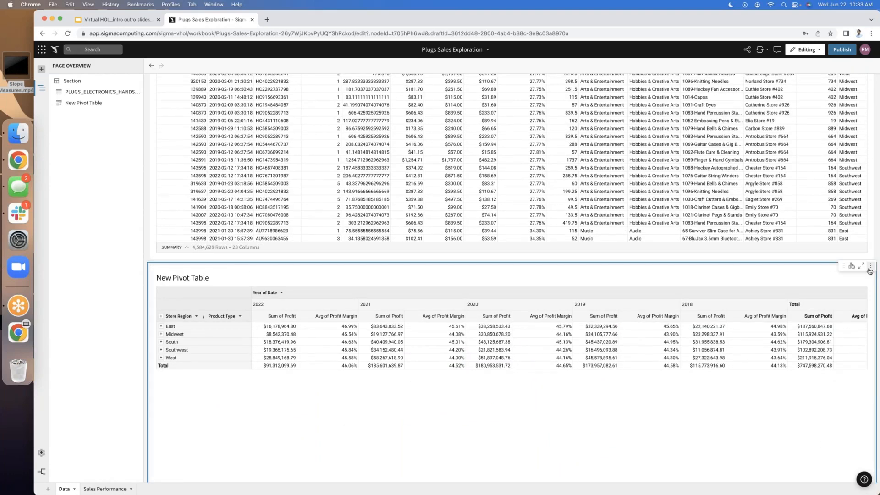
{"action": "left_click", "coordinate": [870, 265]}
{"action": "mouse_move", "coordinate": [830, 376]}
{"action": "left_click", "coordinate": [796, 402]}
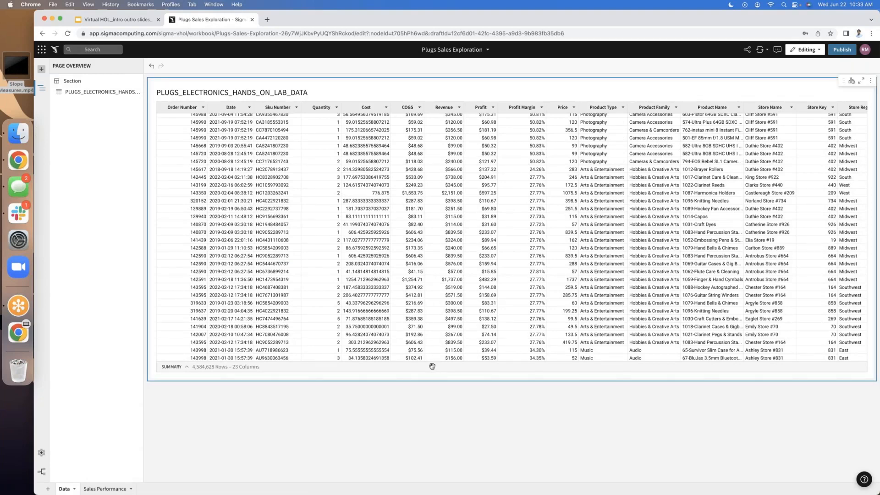
On the Sales Performance page, place the revenue line chart beside the profit bar chart, above the pivot table
{"action": "left_click", "coordinate": [104, 489]}
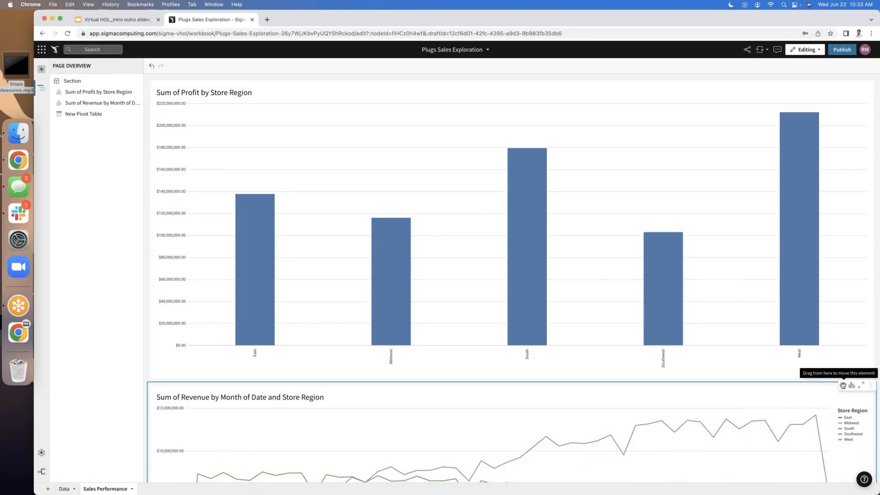
{"action": "left_click", "coordinate": [842, 385]}
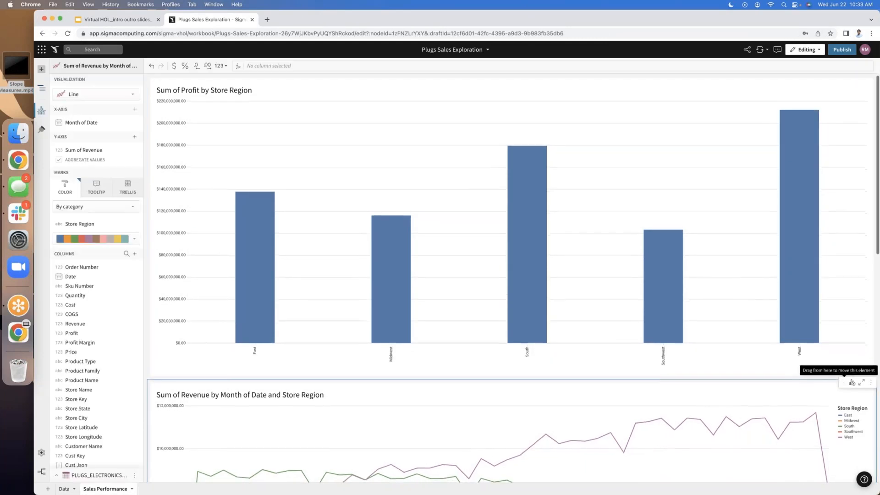
{"action": "scroll", "coordinate": [852, 381], "scroll_direction": "down", "scroll_amount": 1}
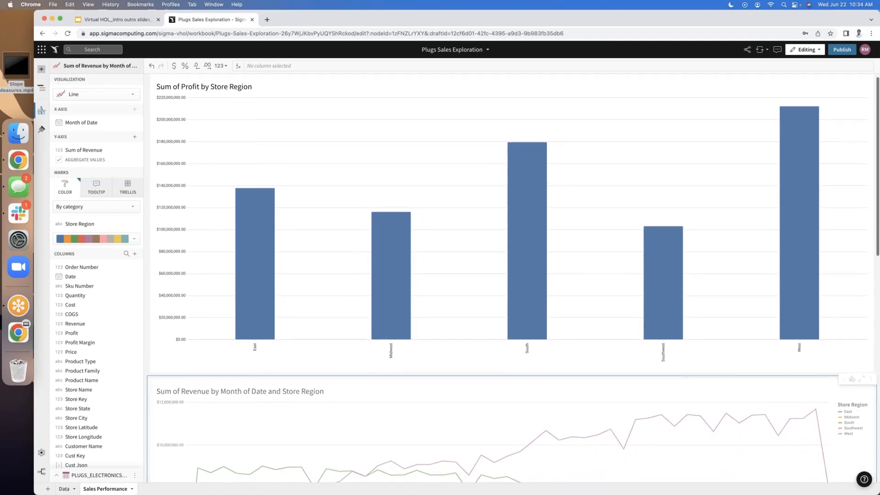
{"action": "scroll", "coordinate": [864, 360], "scroll_direction": "down", "scroll_amount": 1}
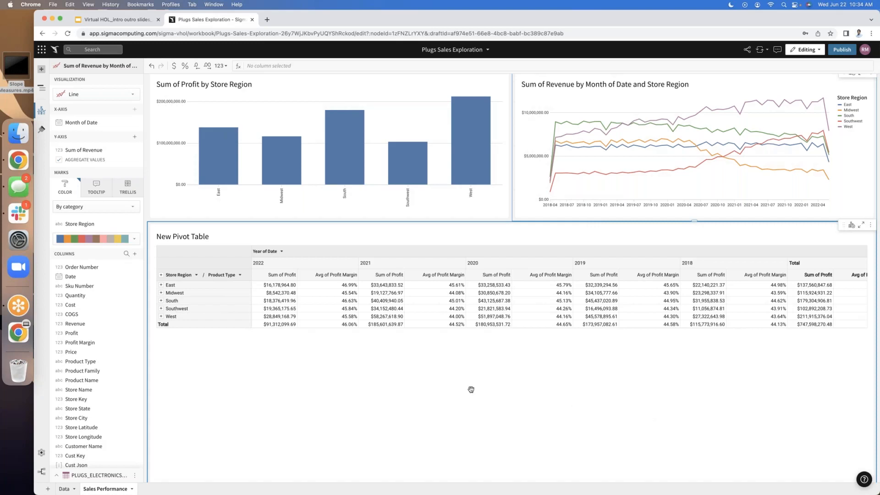
{"action": "scroll", "coordinate": [441, 377], "scroll_direction": "up", "scroll_amount": 1}
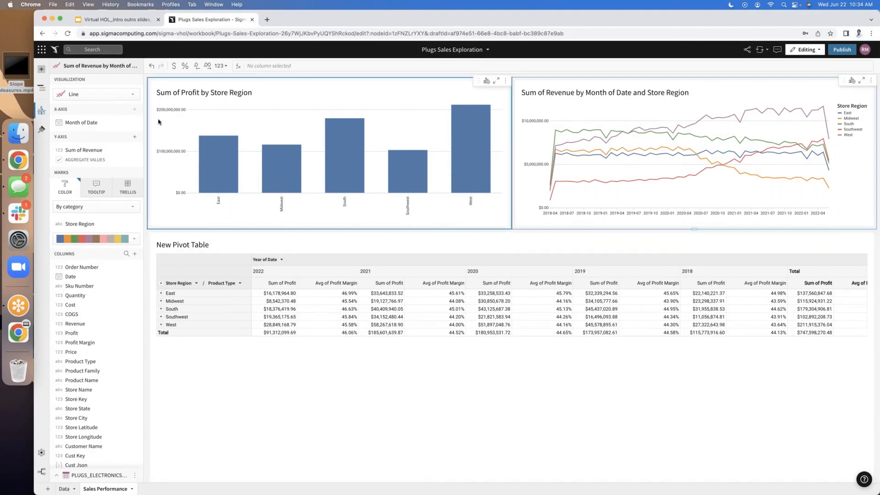
Add a text element and place it across the full width of the page, above both charts
{"action": "left_click", "coordinate": [42, 69]}
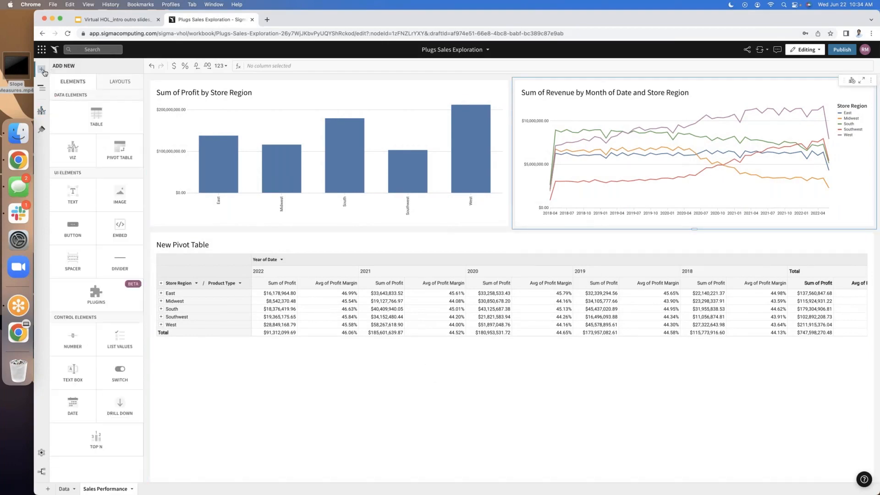
{"action": "left_click", "coordinate": [79, 193]}
{"action": "scroll", "coordinate": [495, 396], "scroll_direction": "down", "scroll_amount": 3}
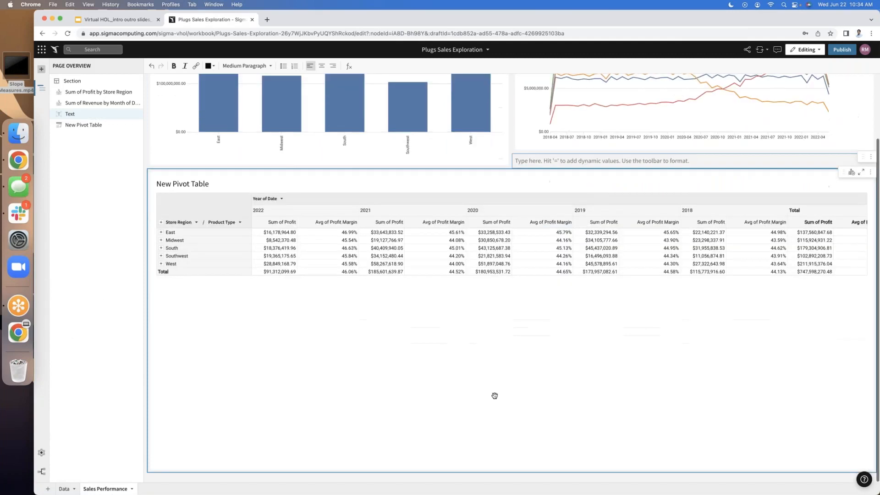
{"action": "scroll", "coordinate": [493, 392], "scroll_direction": "up", "scroll_amount": 3}
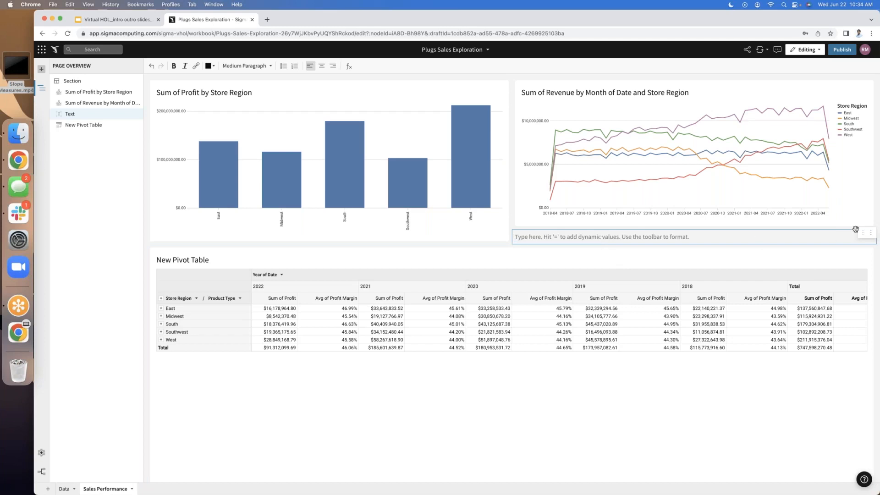
{"action": "left_click", "coordinate": [692, 155]}
{"action": "left_click_drag", "start_coordinate": [691, 155], "coordinate": [484, 89]}
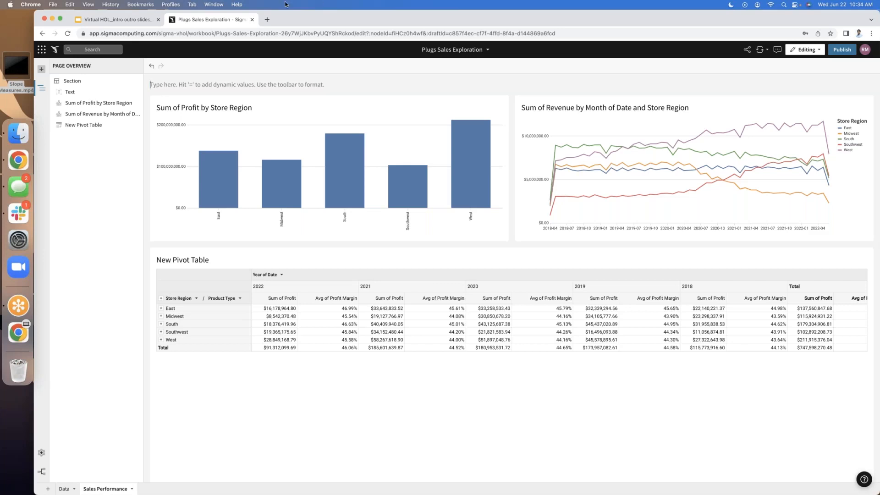
Enter "Sales Performance" in the text element above the charts and format it as a Medium Heading
{"action": "left_click", "coordinate": [214, 84]}
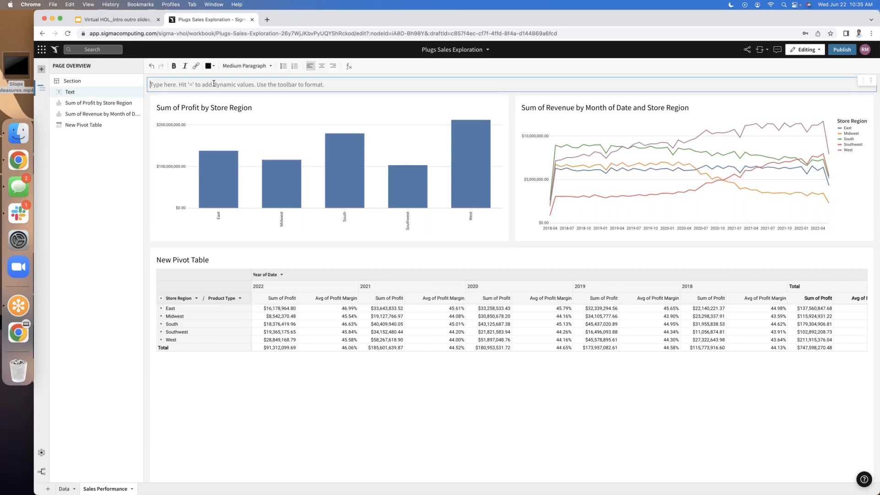
{"action": "type", "text": "Sales "}
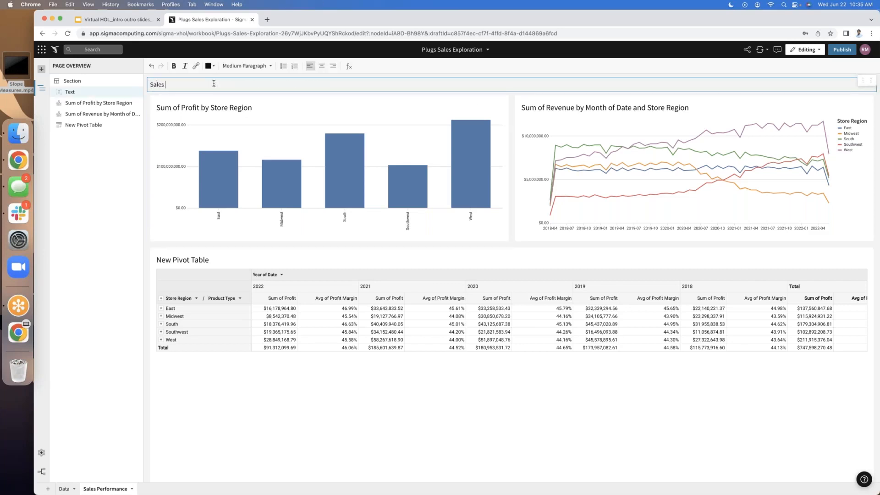
{"action": "type", "text": "Perfo"}
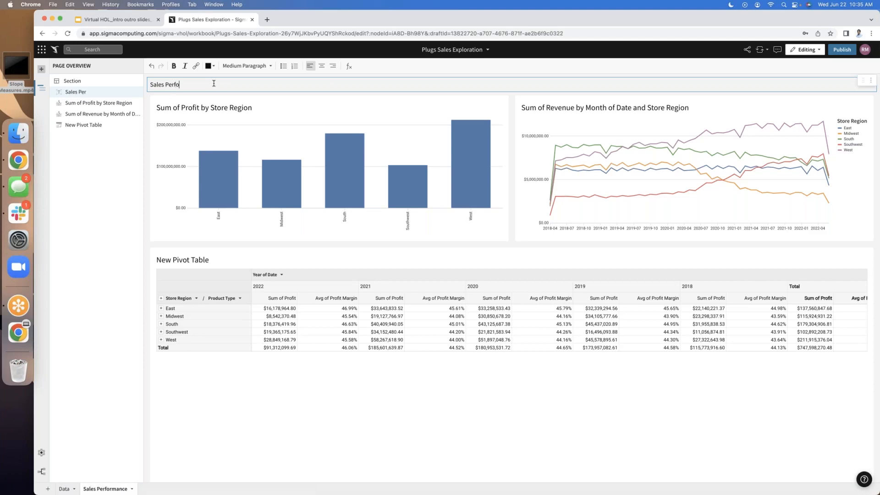
{"action": "type", "text": "rmance"}
{"action": "triple_click", "coordinate": [194, 84]}
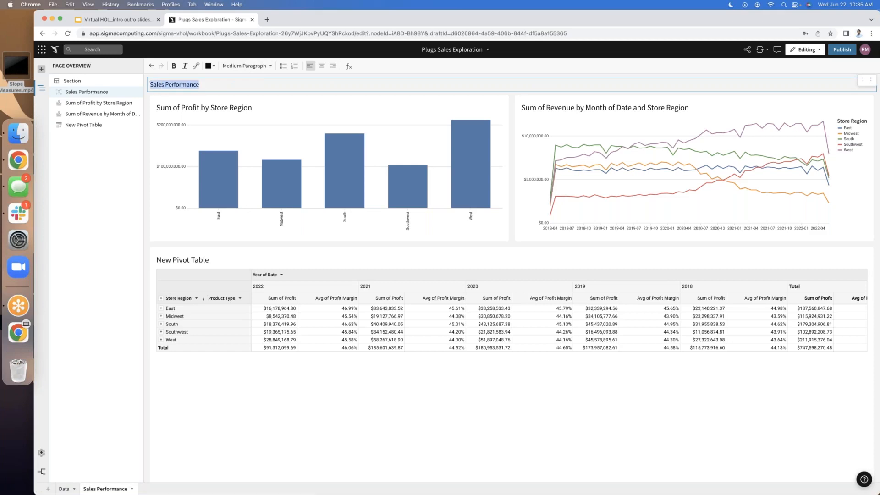
{"action": "left_click", "coordinate": [259, 67]}
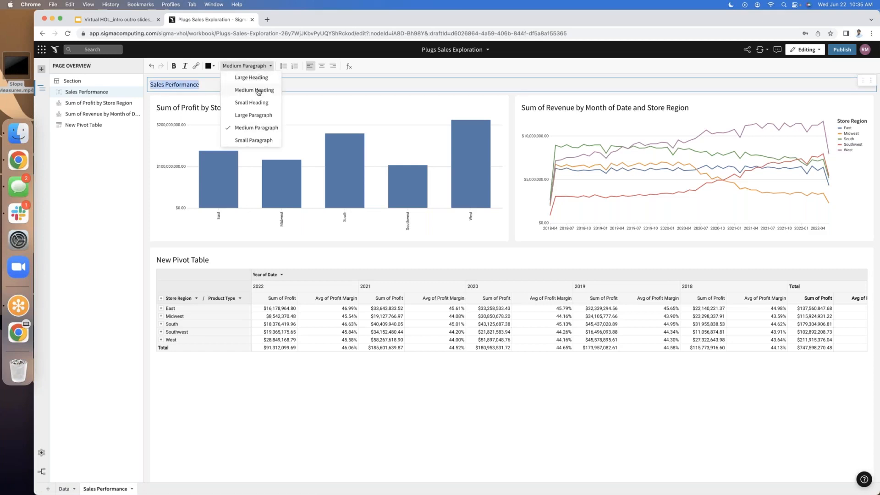
{"action": "left_click", "coordinate": [259, 91]}
{"action": "left_click", "coordinate": [280, 93]}
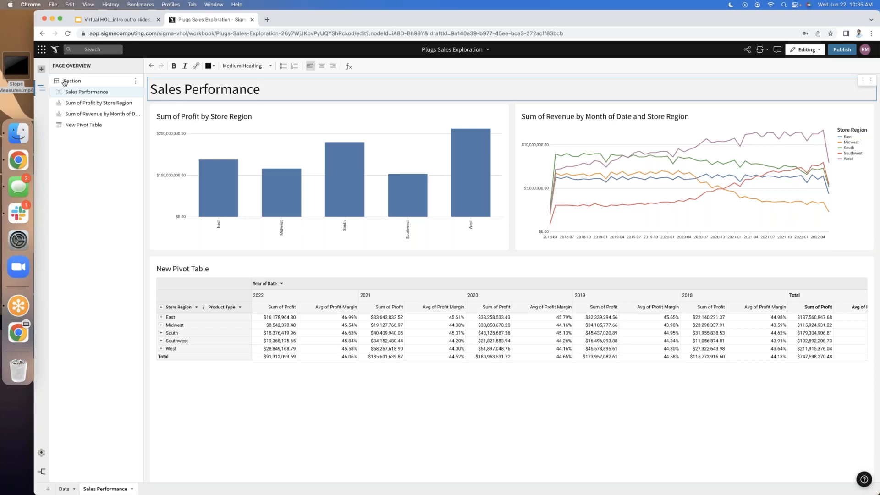
Add a text element below the heading reading "This dashboard is used to explore our regional sales performance"
{"action": "left_click", "coordinate": [42, 70]}
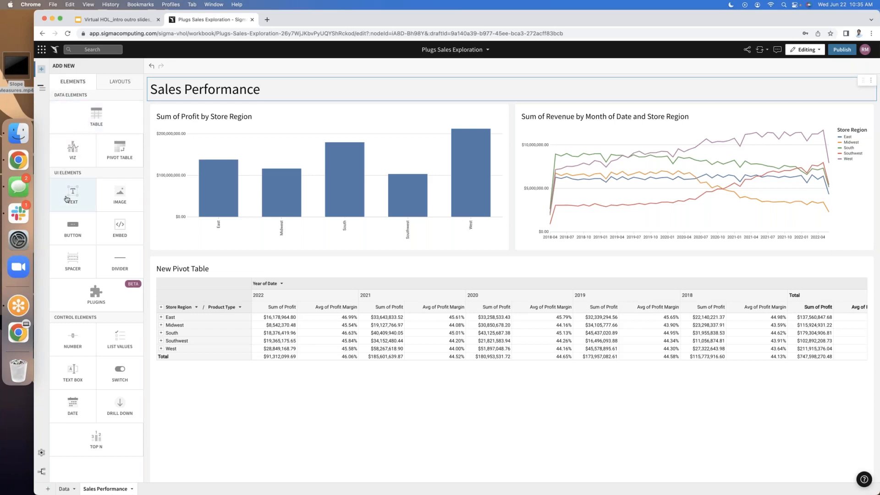
{"action": "left_click", "coordinate": [69, 198]}
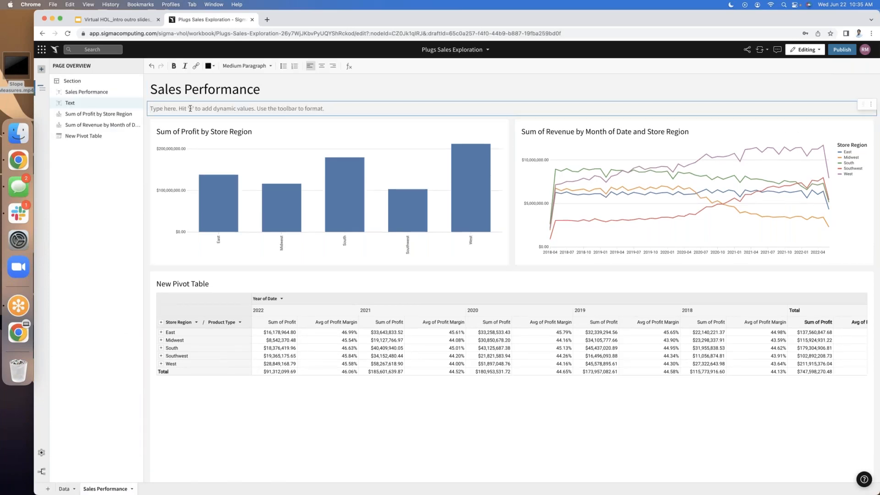
{"action": "type", "text": "T"}
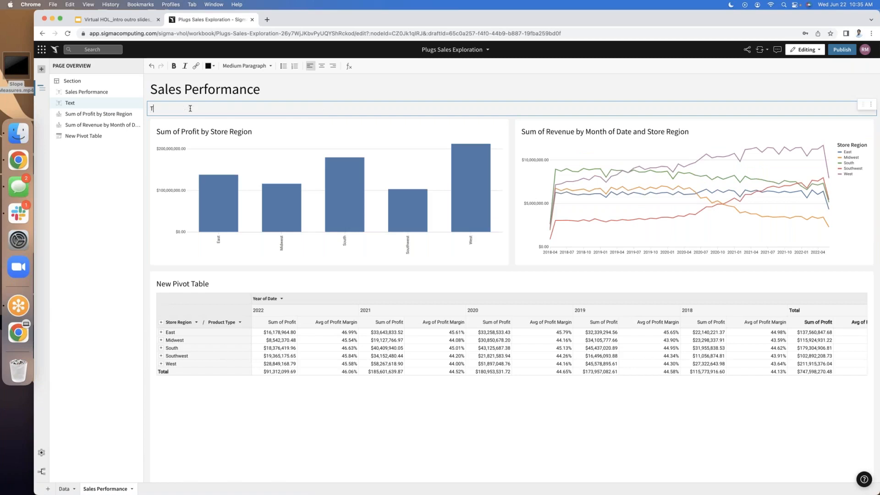
{"action": "type", "text": "his da"}
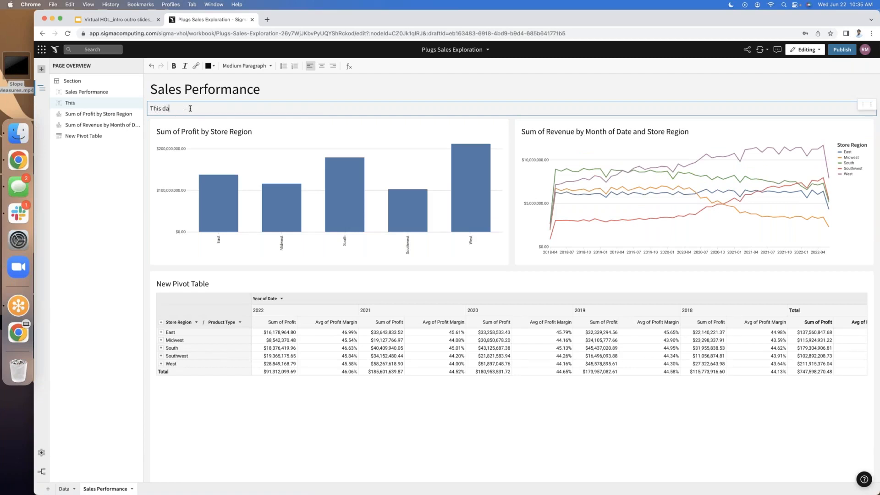
{"action": "type", "text": "shboar"}
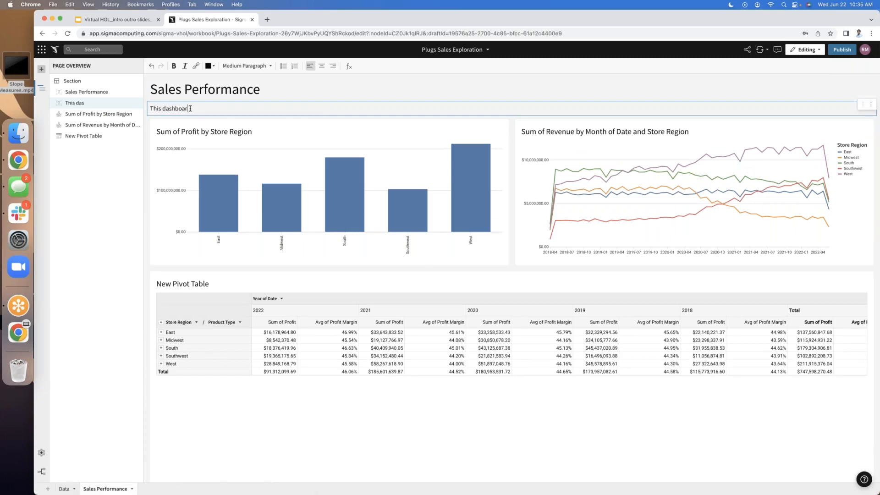
{"action": "type", "text": "d is used to explor"}
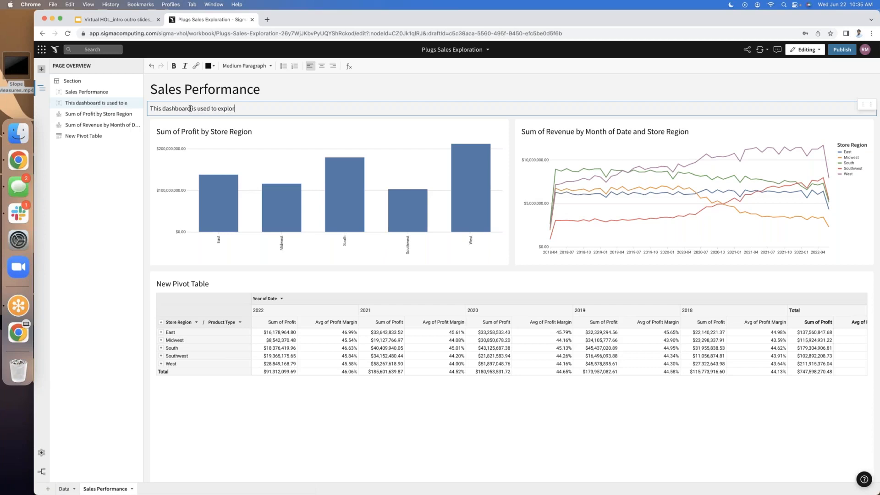
{"action": "type", "text": "e our regional sales performance"}
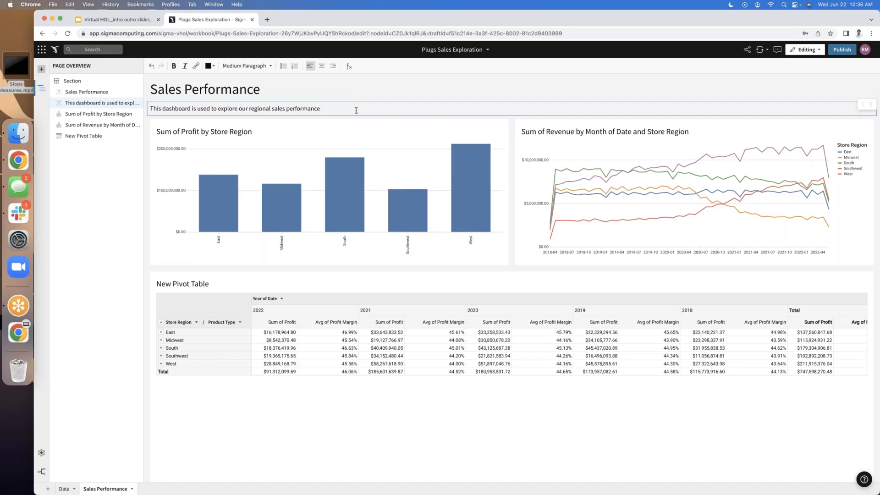
Add a date range control and place it beside the Sales Performance heading, above the revenue line chart
{"action": "left_click", "coordinate": [42, 71]}
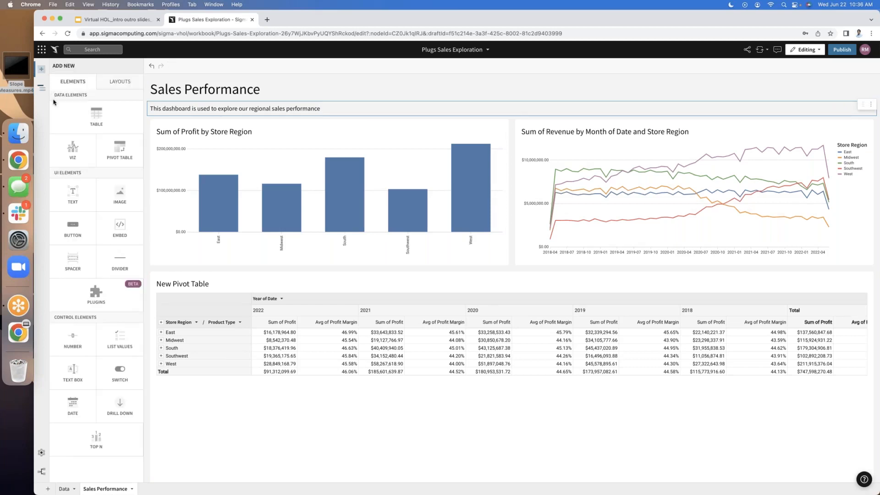
{"action": "left_click", "coordinate": [84, 412]}
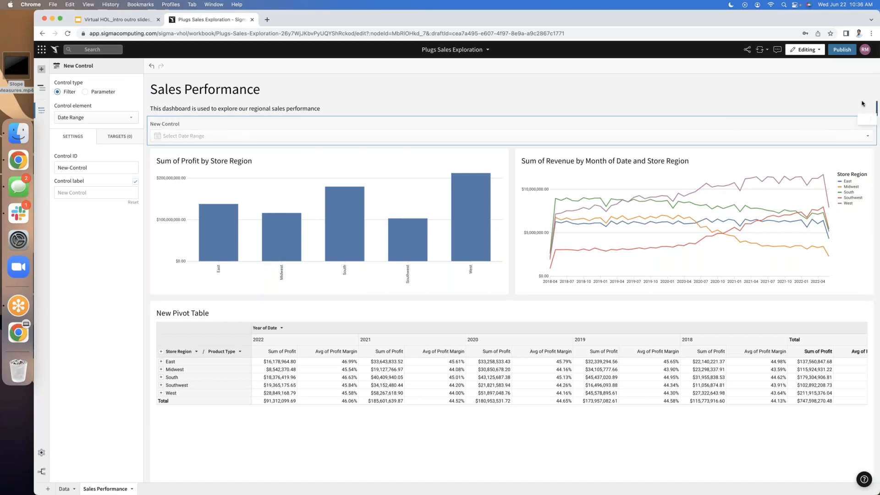
{"action": "left_click_drag", "start_coordinate": [863, 99], "coordinate": [864, 99]}
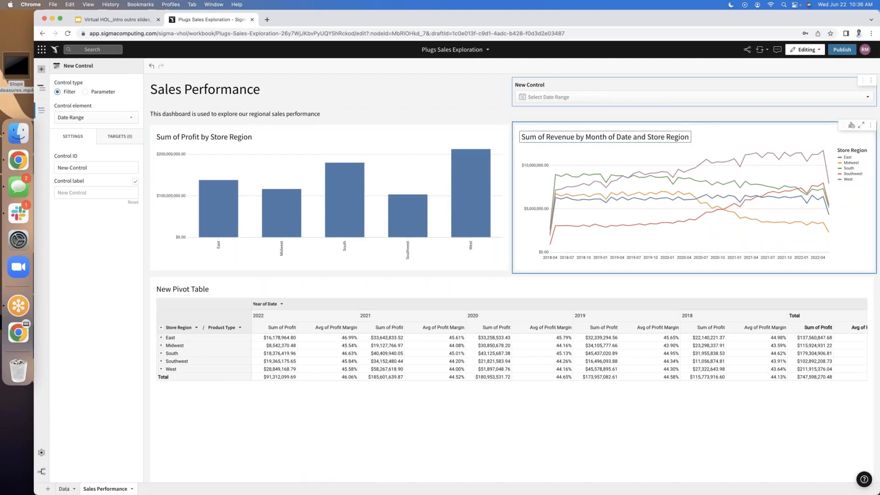
{"action": "left_click", "coordinate": [655, 132]}
{"action": "left_click", "coordinate": [612, 86]}
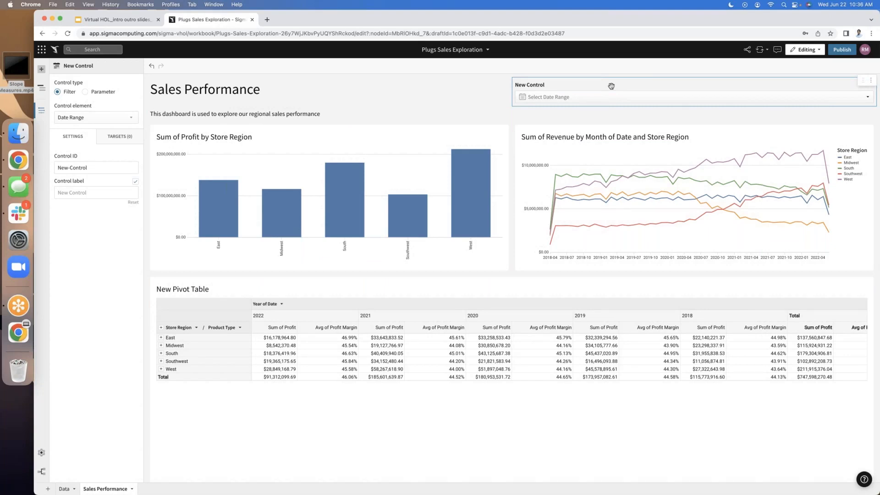
Set the date control's ID to Date-Range and its label to "Select a Date Range"
{"action": "triple_click", "coordinate": [95, 170]}
{"action": "type", "text": "Date-Range"}
{"action": "key", "text": "Return"}
{"action": "left_click", "coordinate": [85, 192]}
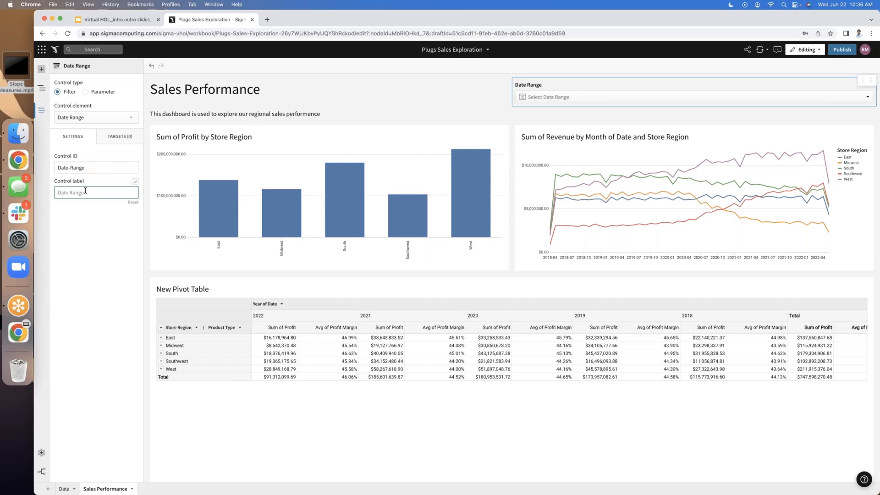
{"action": "type", "text": "Select a Date Range"}
{"action": "key", "text": "Return"}
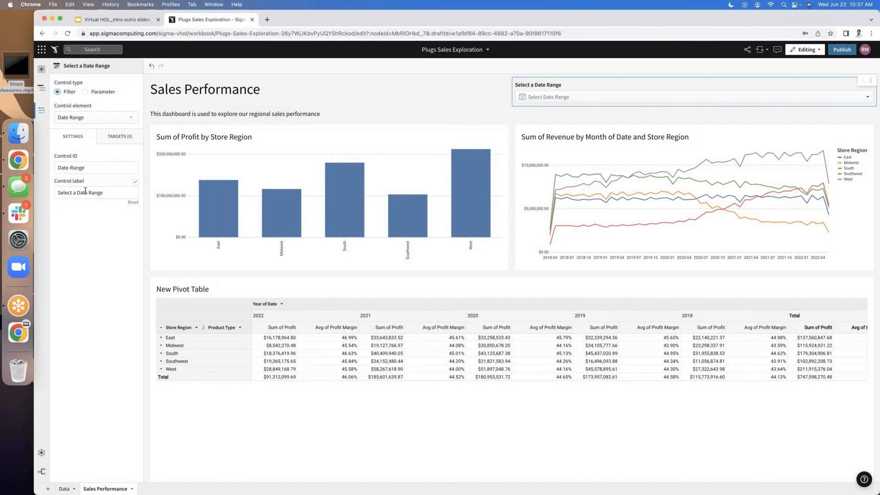
Add the Sum of Profit by Store Region chart as a target of the date range control, filtering on its Date column
{"action": "left_click", "coordinate": [121, 140]}
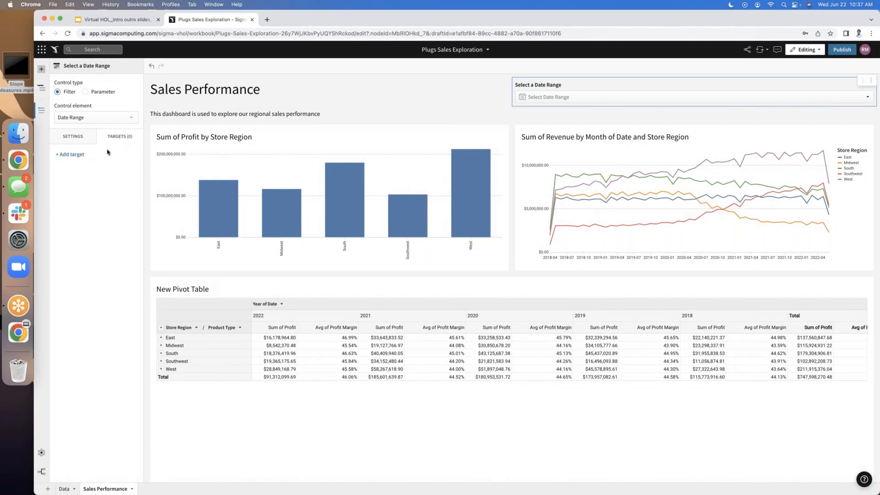
{"action": "left_click", "coordinate": [80, 157]}
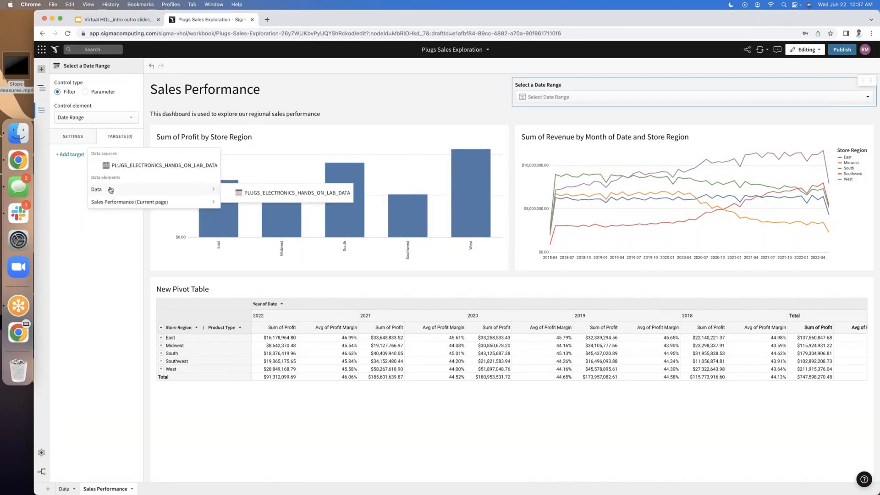
{"action": "mouse_move", "coordinate": [112, 203]}
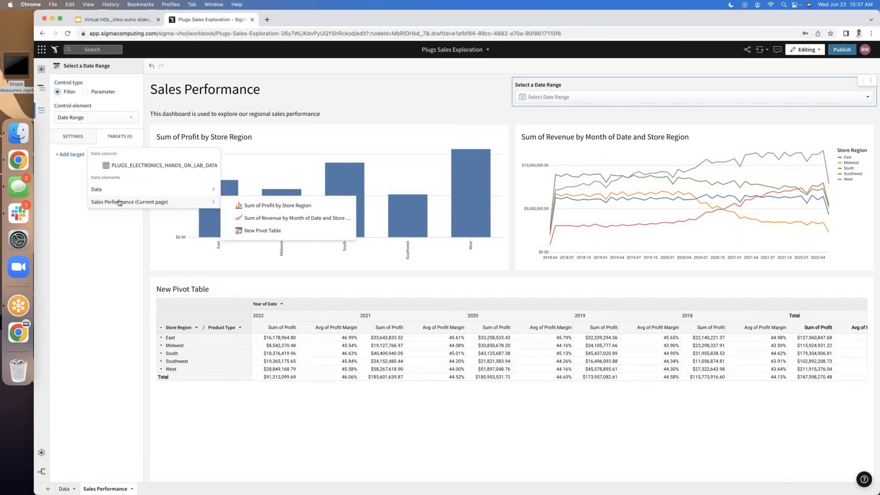
{"action": "left_click", "coordinate": [249, 207]}
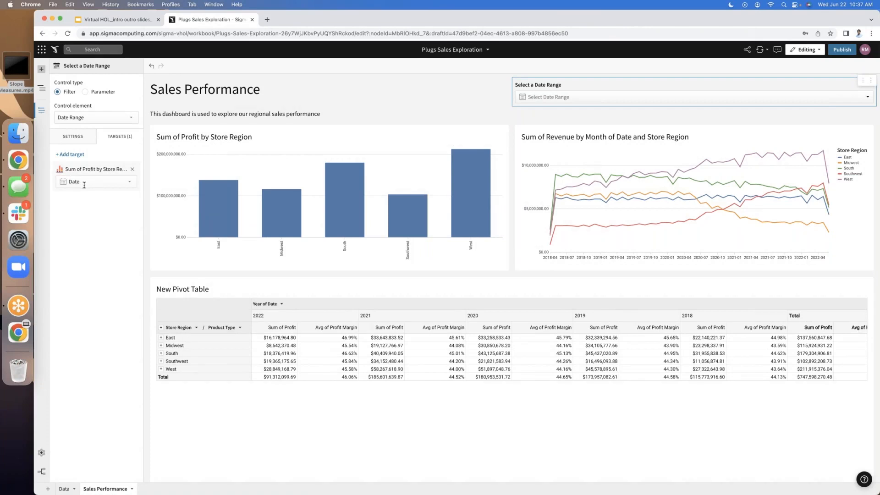
{"action": "left_click", "coordinate": [86, 183]}
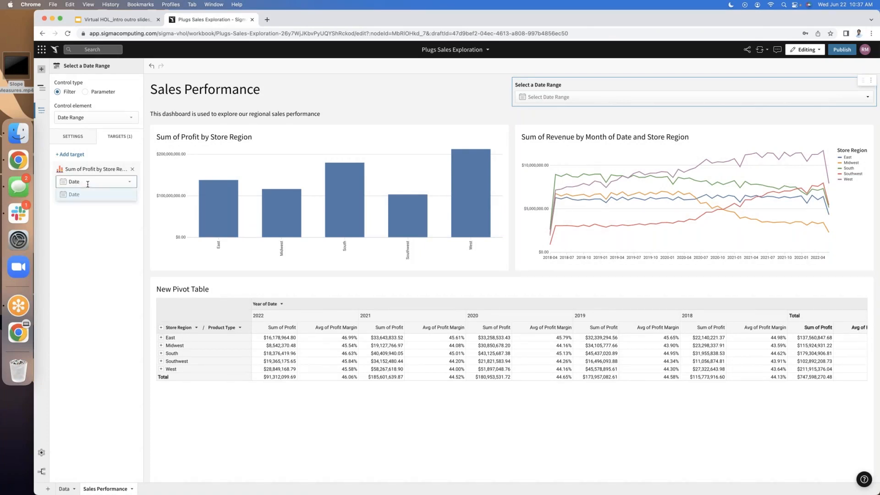
{"action": "left_click", "coordinate": [86, 182]}
{"action": "left_click", "coordinate": [87, 182]}
{"action": "left_click", "coordinate": [87, 182]}
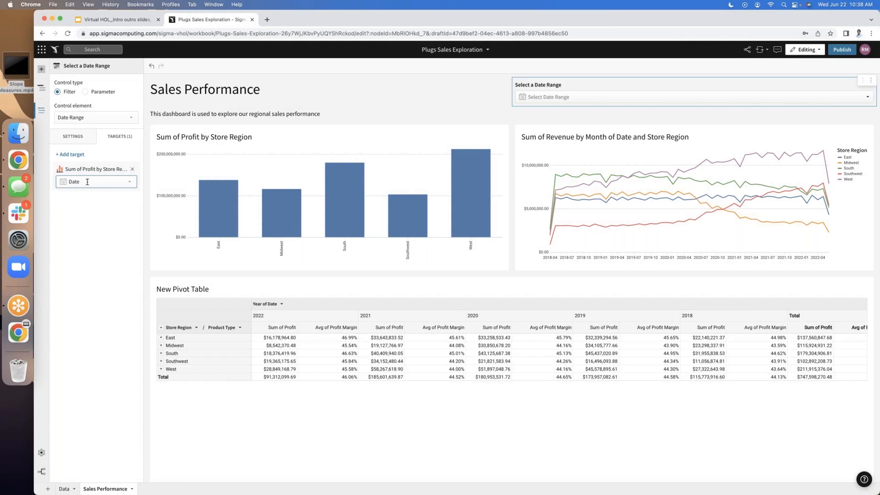
Add the Sum of Revenue line chart, filtered on Month of Date, and New Pivot Table as further targets of the date control
{"action": "left_click", "coordinate": [76, 158]}
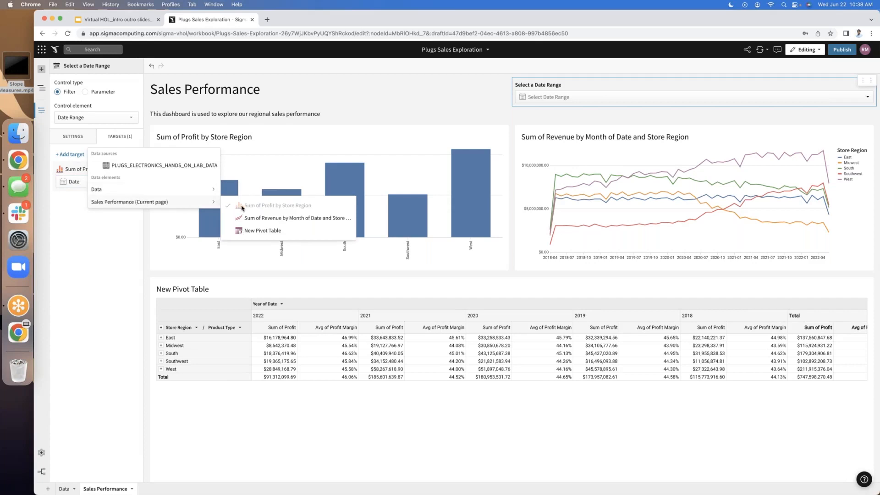
{"action": "left_click", "coordinate": [251, 218]}
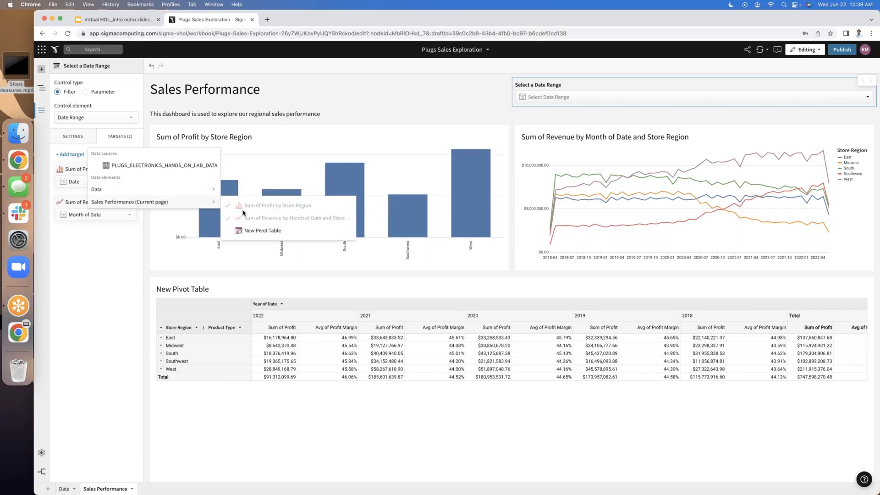
{"action": "left_click", "coordinate": [255, 230]}
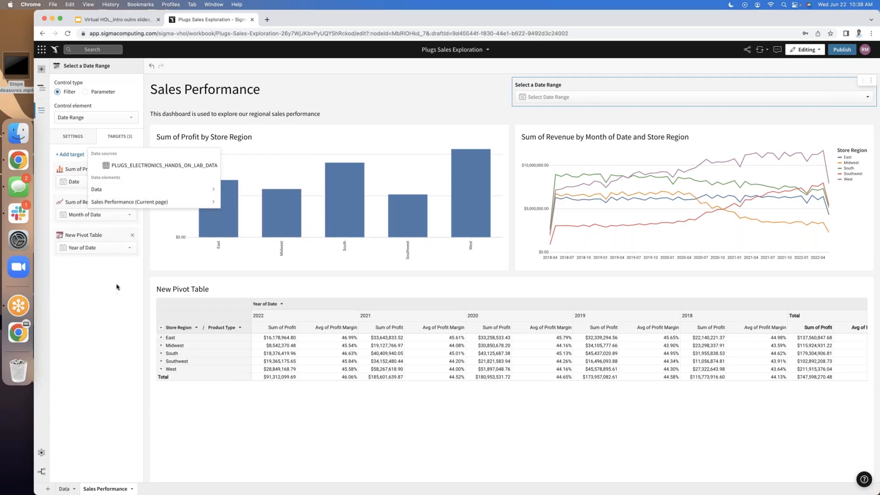
{"action": "left_click", "coordinate": [115, 287]}
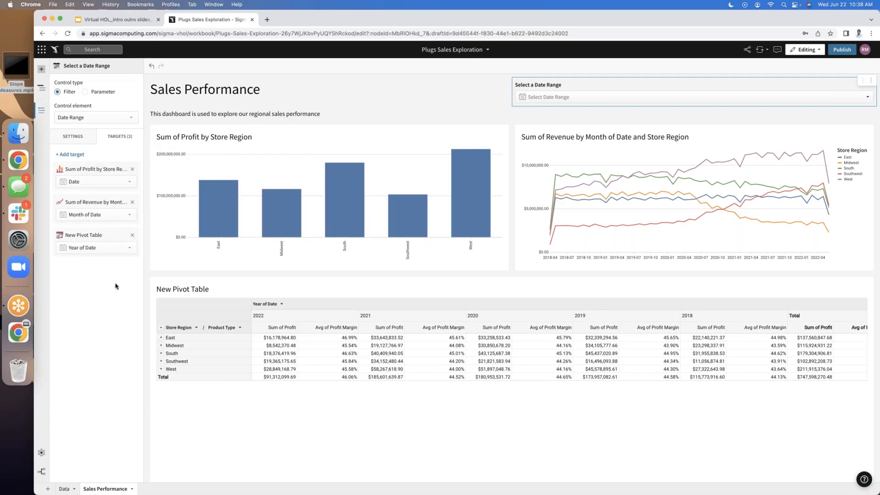
{"action": "left_click", "coordinate": [94, 216]}
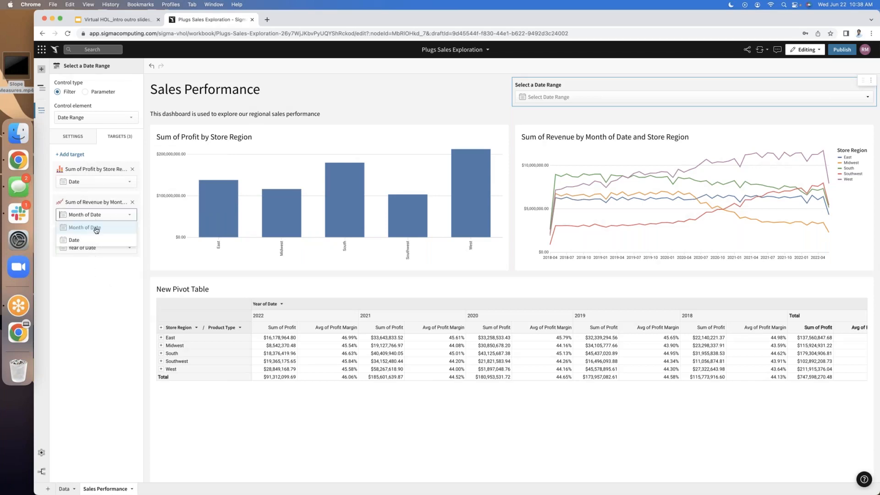
{"action": "left_click", "coordinate": [97, 215]}
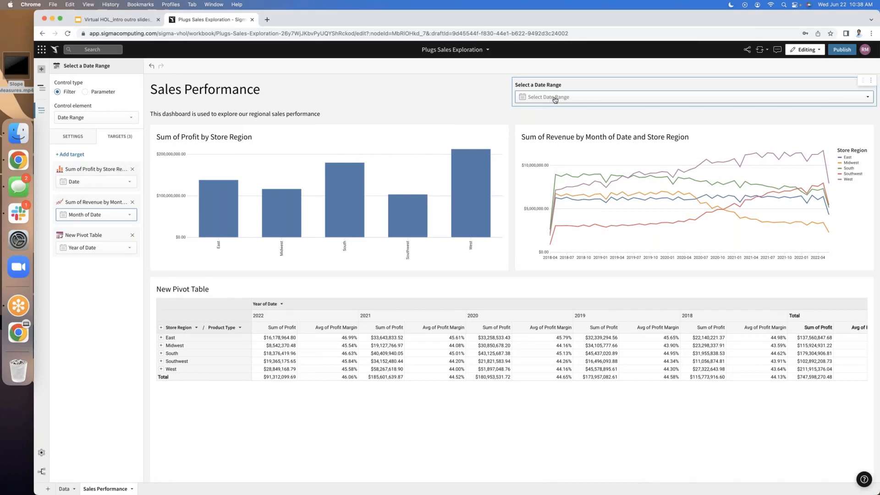
Filter the dashboard to the last 30 days with the date range control
{"action": "left_click", "coordinate": [572, 99]}
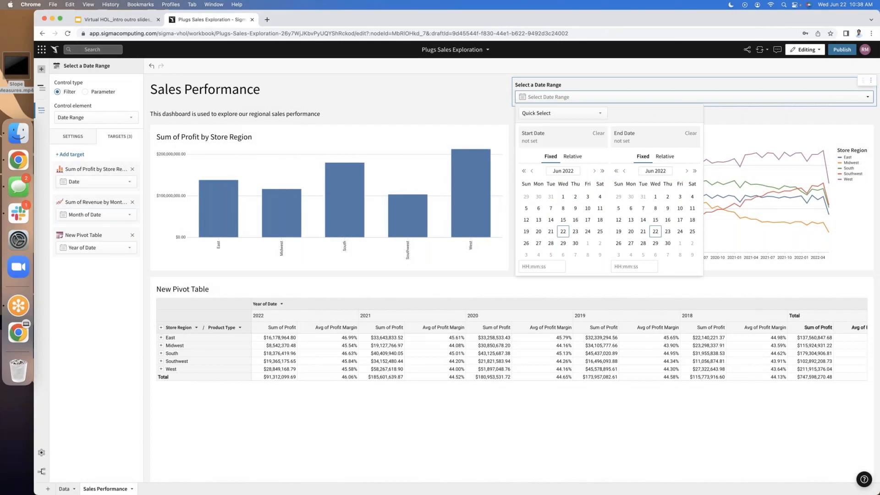
{"action": "left_click", "coordinate": [569, 115]}
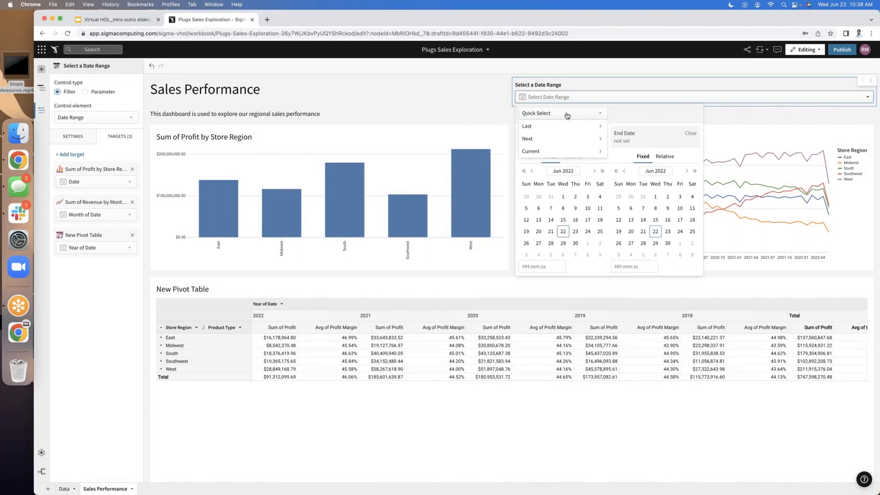
{"action": "mouse_move", "coordinate": [558, 124]}
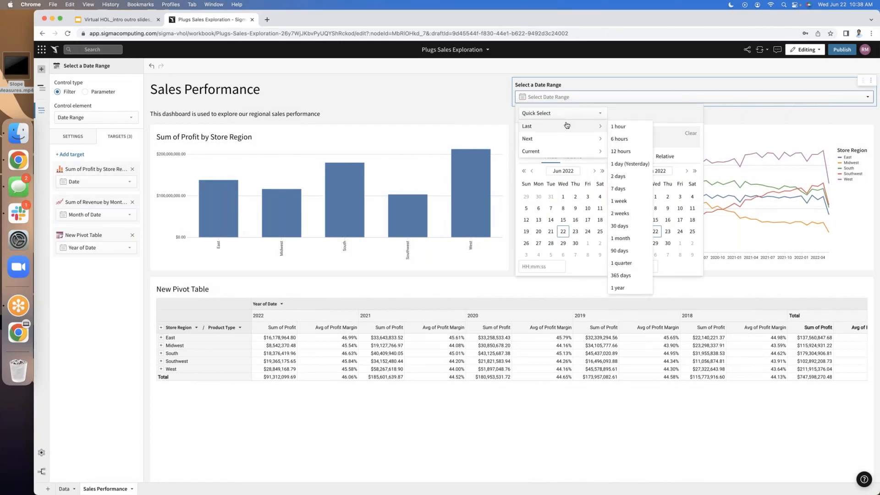
{"action": "left_click", "coordinate": [627, 226]}
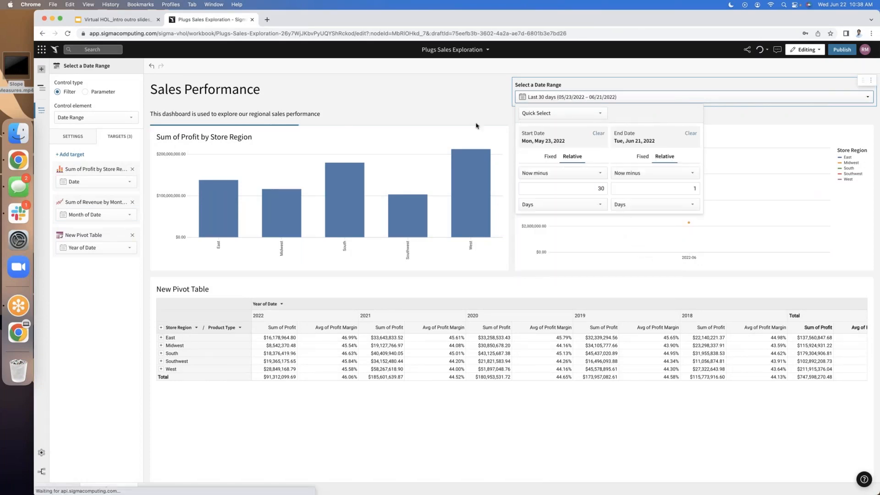
{"action": "left_click", "coordinate": [452, 100]}
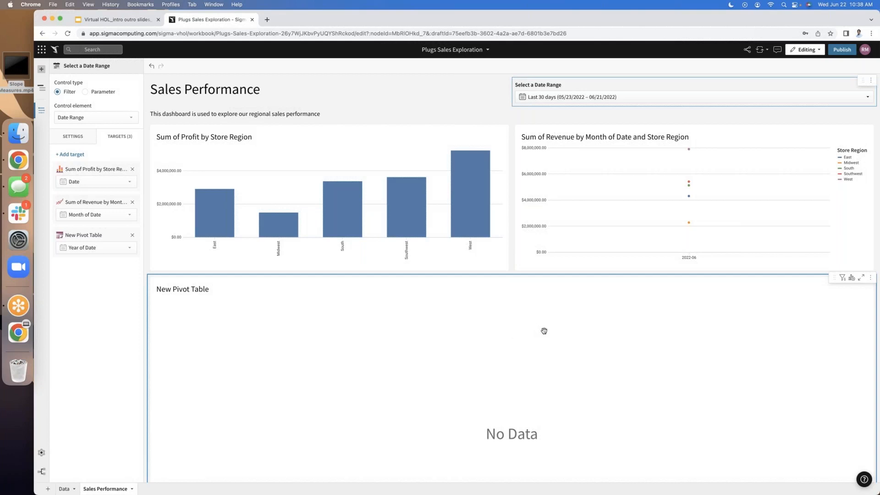
Set the dashboard's date range control to the last 1 year
{"action": "left_click", "coordinate": [592, 101]}
{"action": "left_click", "coordinate": [580, 114]}
{"action": "mouse_move", "coordinate": [582, 126]}
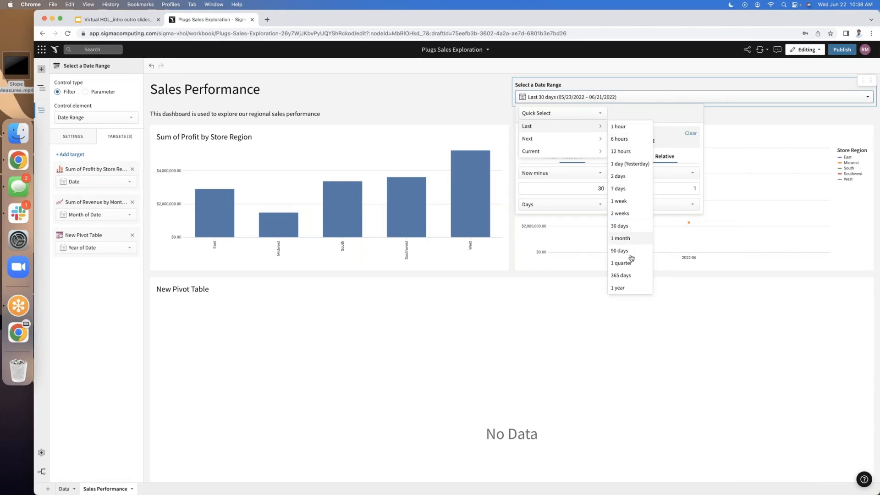
{"action": "left_click", "coordinate": [629, 288]}
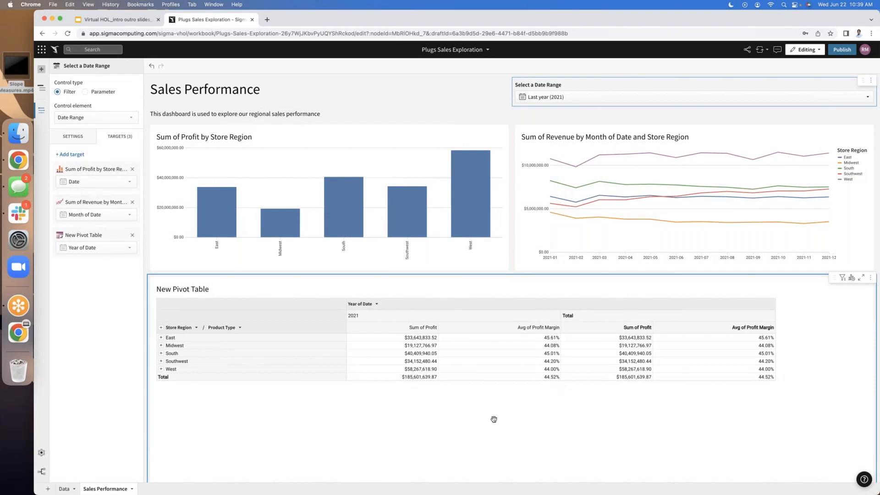
Hide the Data page of the workbook and return to the Sales Performance page
{"action": "left_click", "coordinate": [63, 490]}
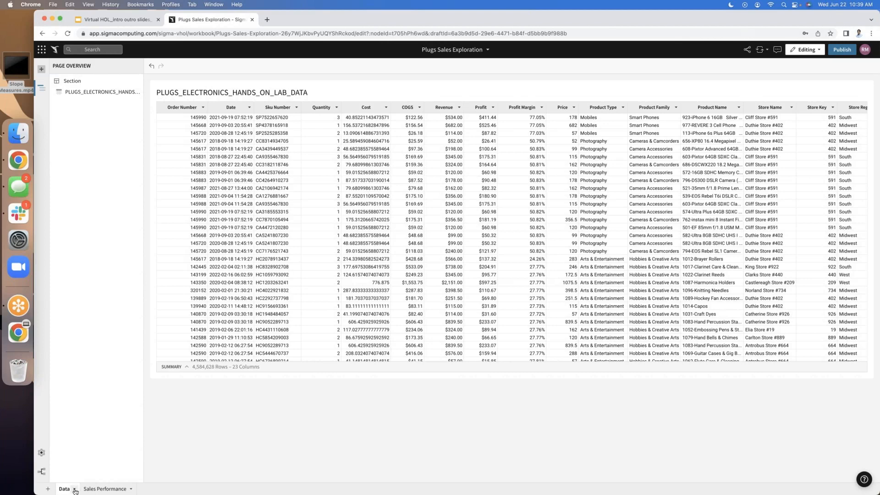
{"action": "left_click", "coordinate": [75, 491]}
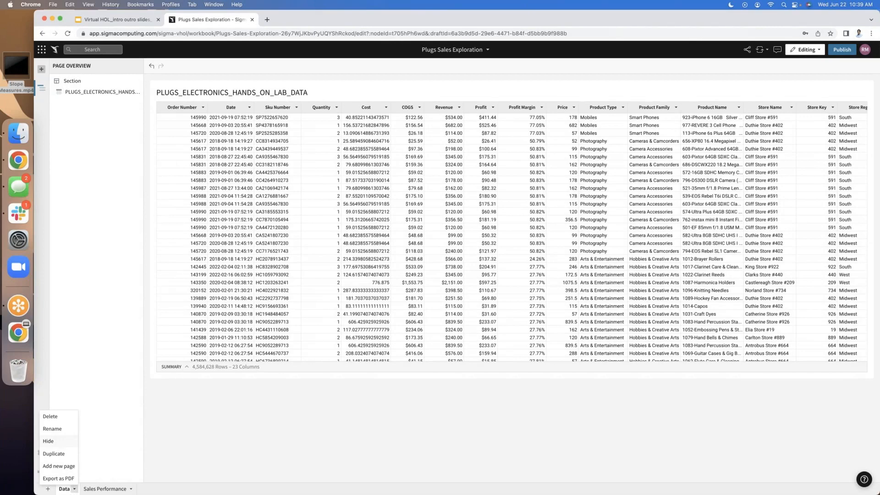
{"action": "left_click", "coordinate": [48, 442]}
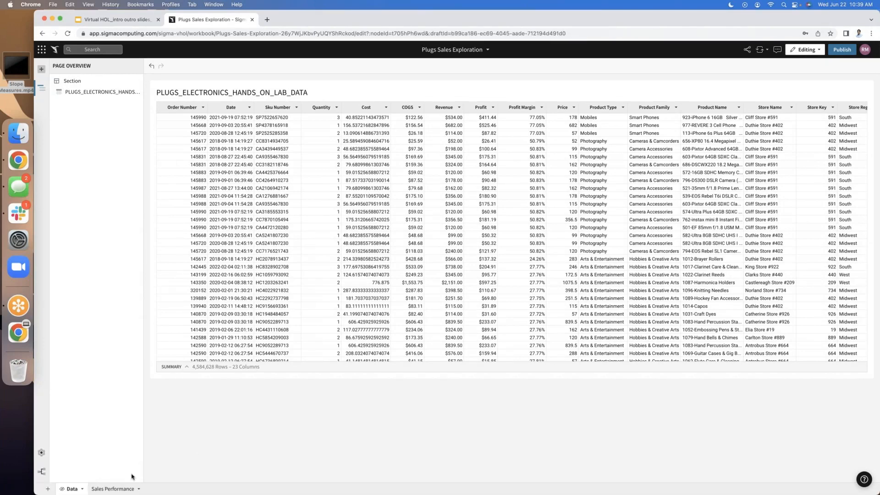
{"action": "left_click", "coordinate": [114, 490]}
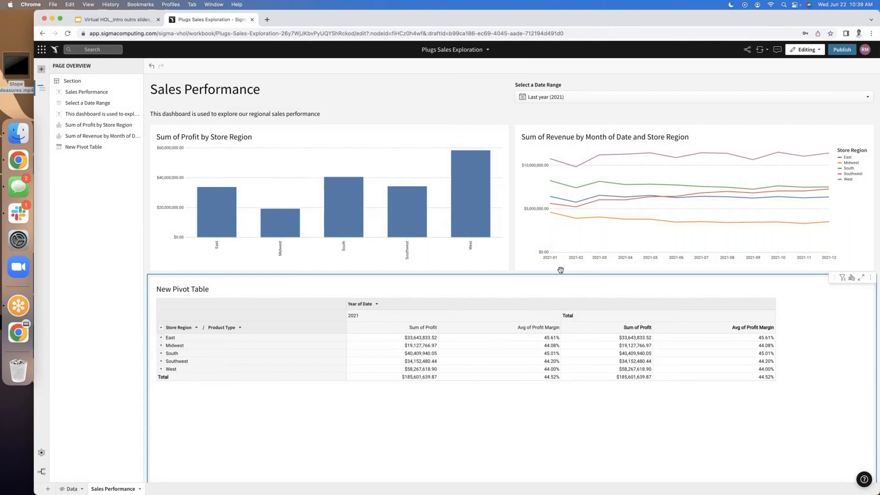
Publish the workbook changes and preview the Sales Performance dashboard as an explorer
{"action": "left_click", "coordinate": [841, 53]}
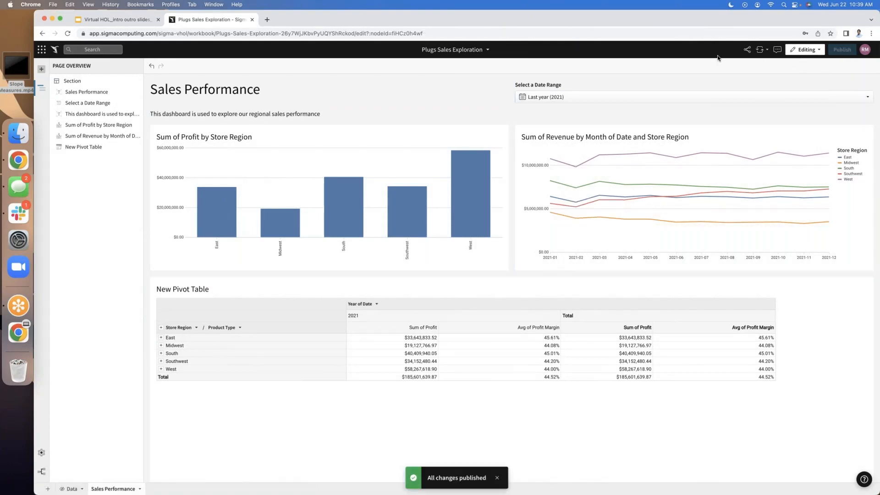
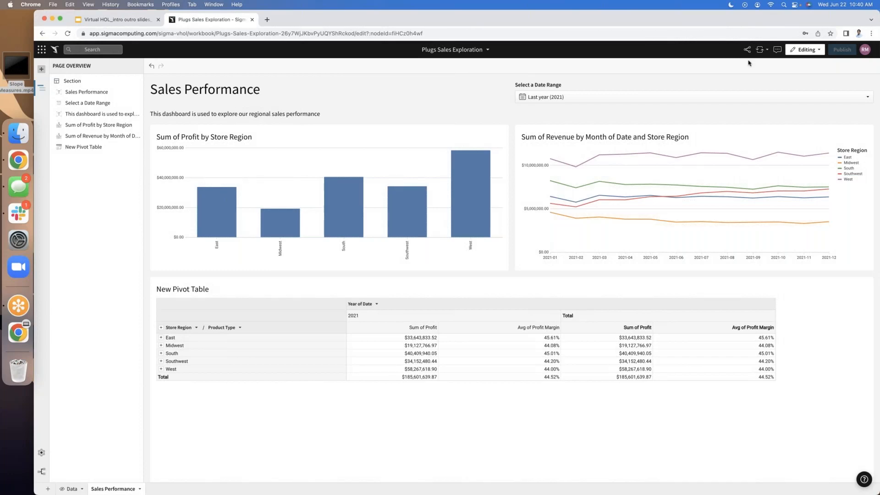
{"action": "left_click", "coordinate": [803, 55]}
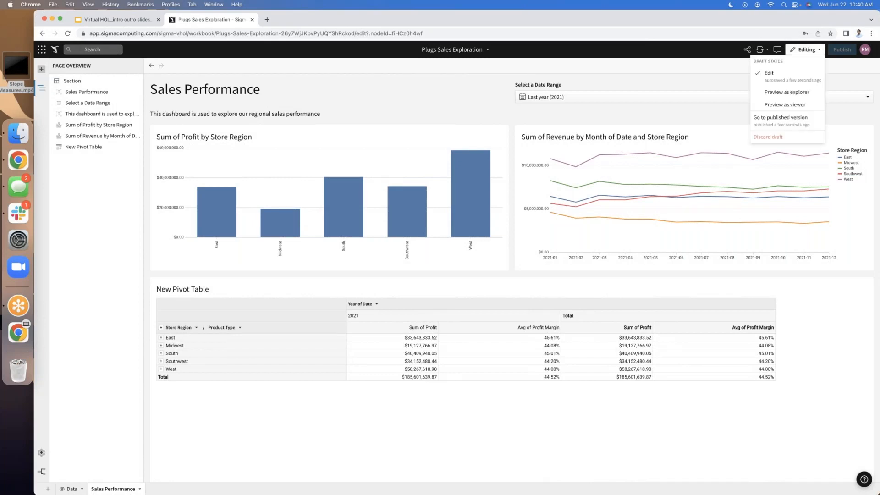
{"action": "left_click", "coordinate": [791, 96]}
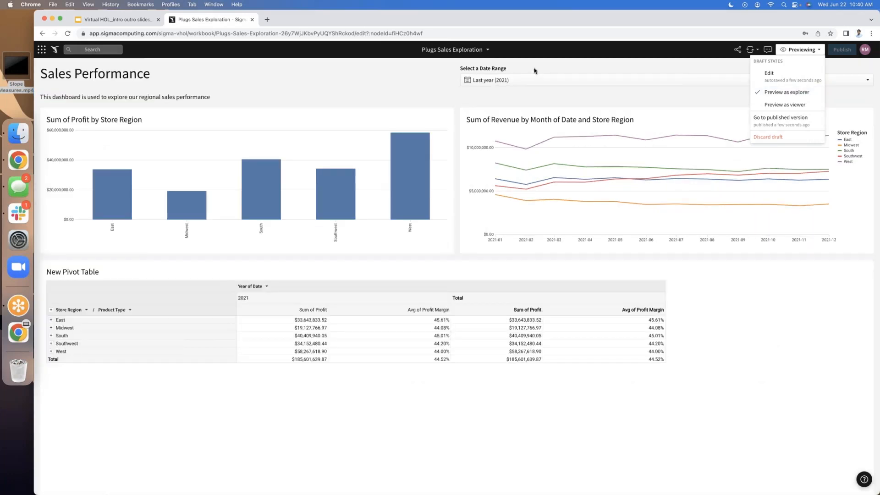
{"action": "left_click", "coordinate": [635, 53]}
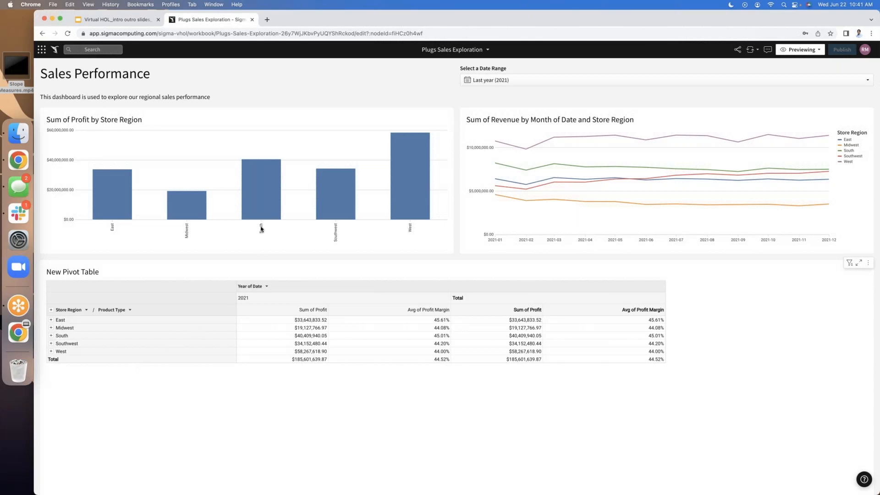
Show the underlying data for the South bar in the Sum of Profit by Store Region chart
{"action": "left_click", "coordinate": [262, 208]}
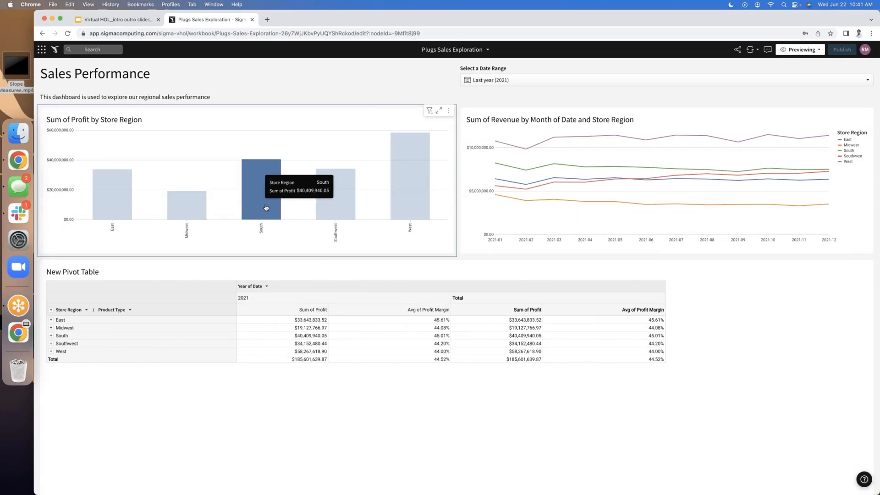
{"action": "right_click", "coordinate": [265, 207]}
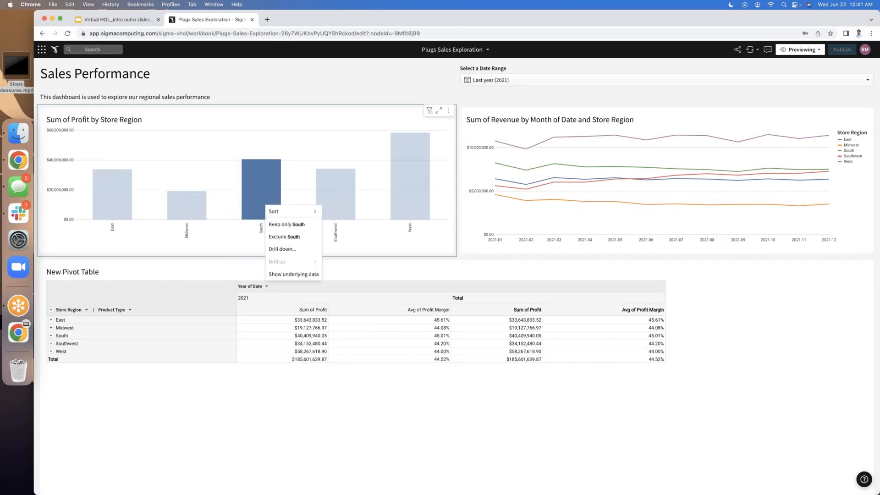
{"action": "left_click", "coordinate": [282, 274]}
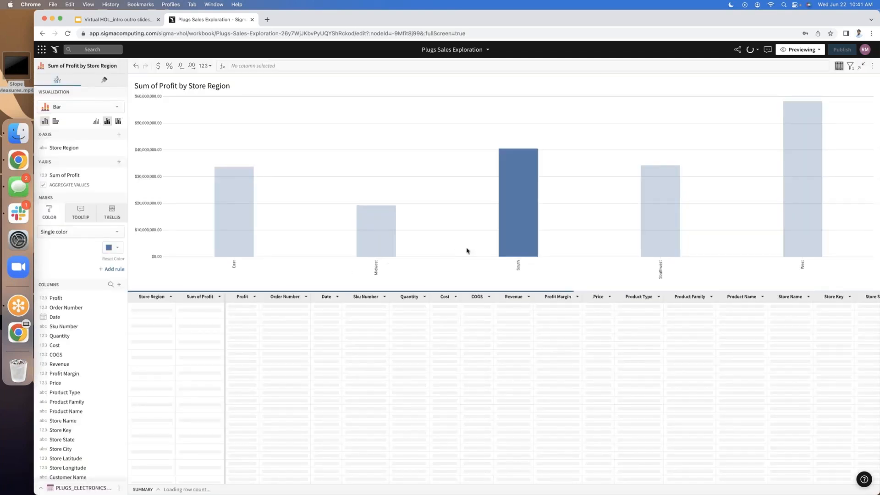
Drill down from the South bar by Product Family and open the chart's filters and controls
{"action": "left_click", "coordinate": [508, 242]}
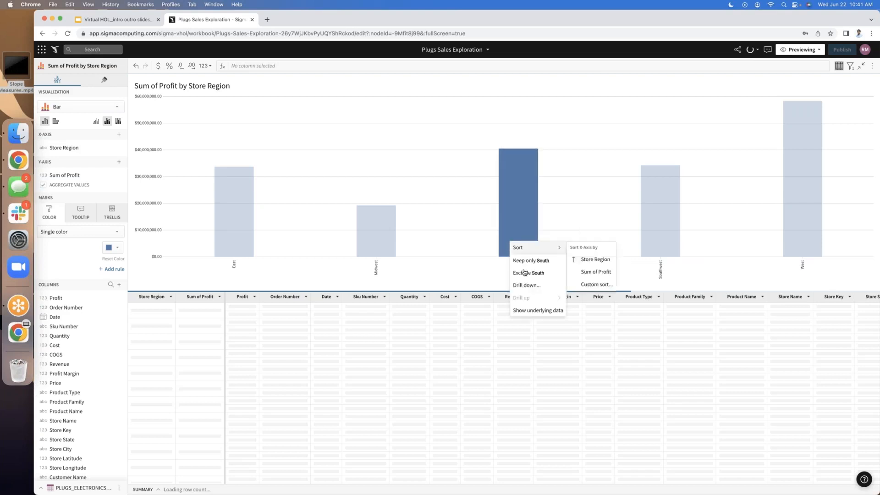
{"action": "left_click", "coordinate": [521, 285]}
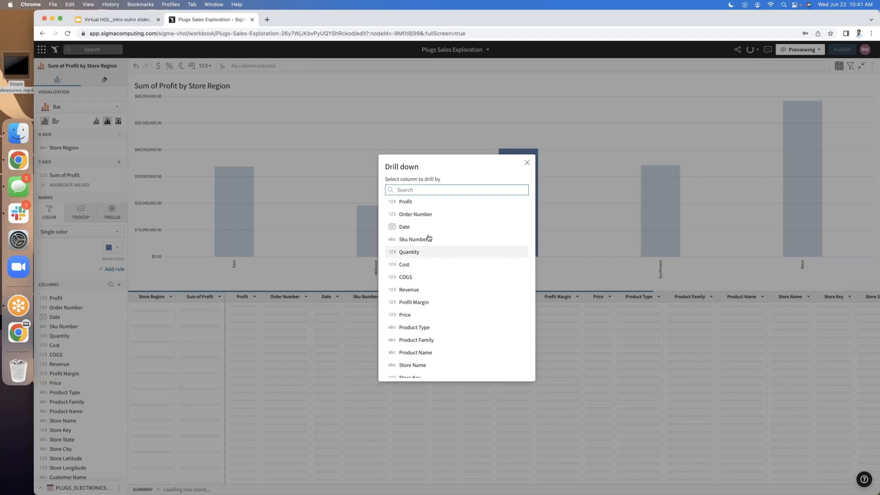
{"action": "left_click", "coordinate": [443, 341]}
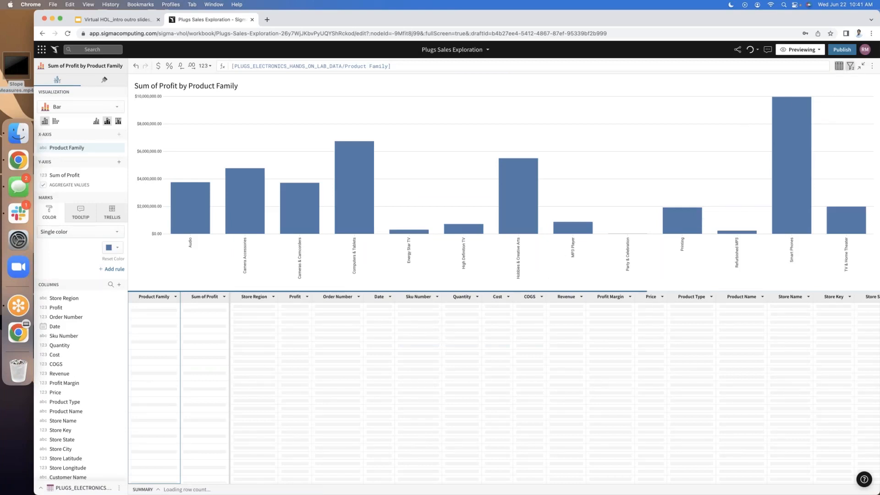
{"action": "left_click", "coordinate": [850, 66]}
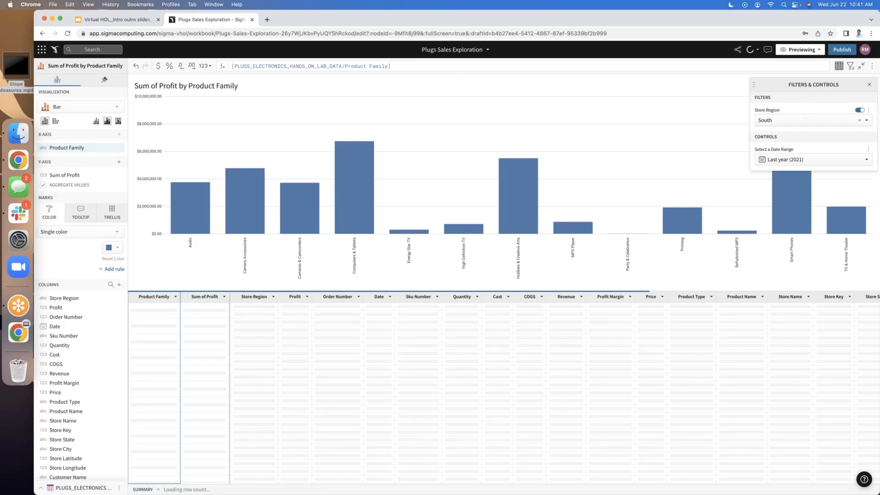
Close the filters and controls and collapse the Product Family groups in the underlying data table
{"action": "left_click", "coordinate": [850, 67]}
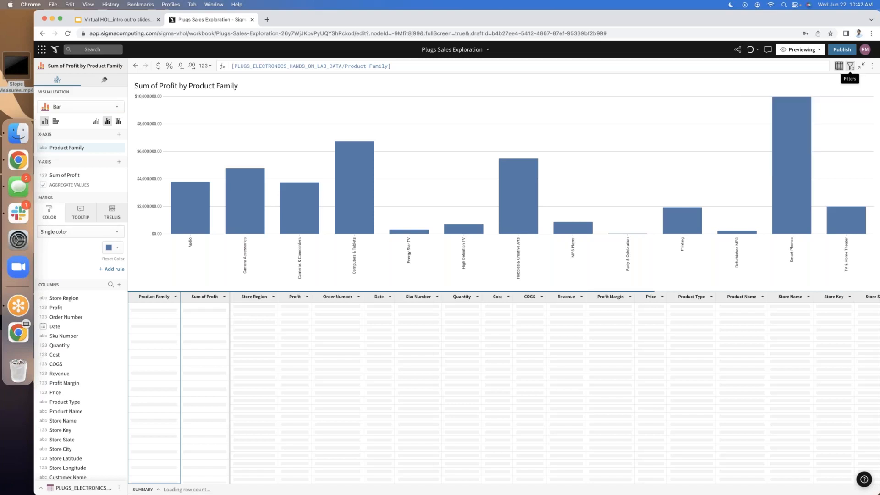
{"action": "mouse_move", "coordinate": [354, 237]}
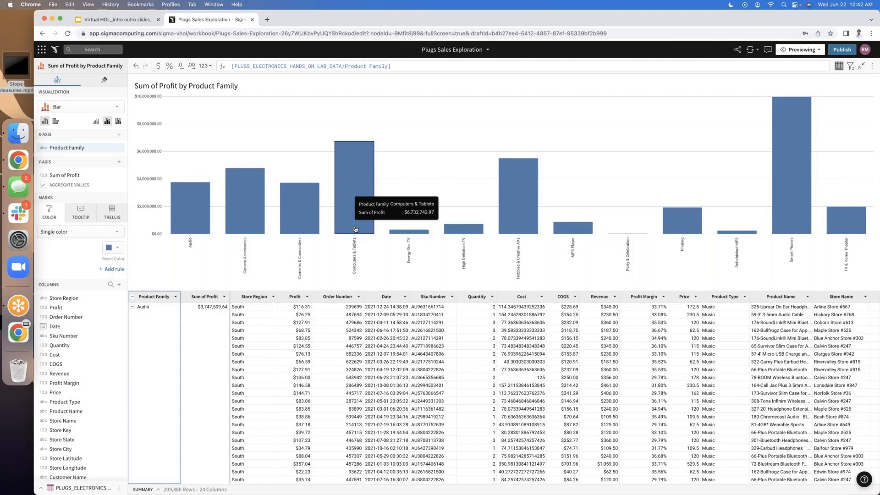
{"action": "left_click", "coordinate": [133, 298]}
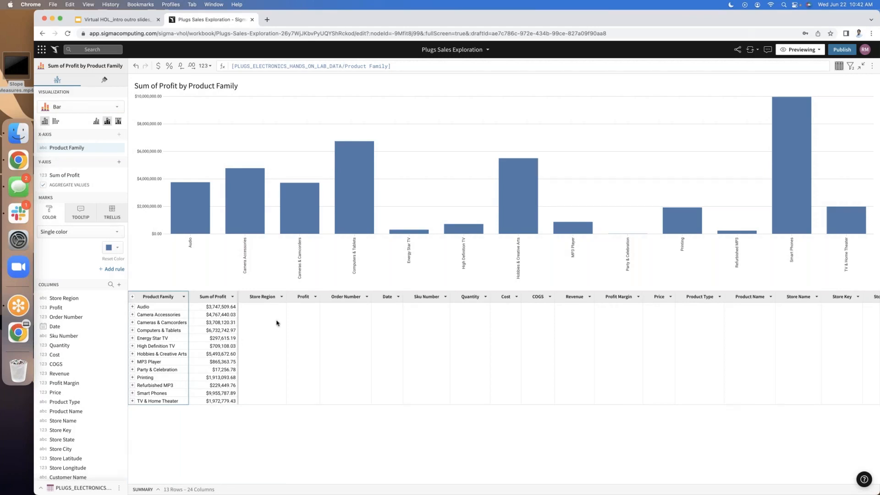
Drill down from the Computers & Tablets bar by Store Name and review the filters applied to the chart
{"action": "left_click", "coordinate": [351, 216]}
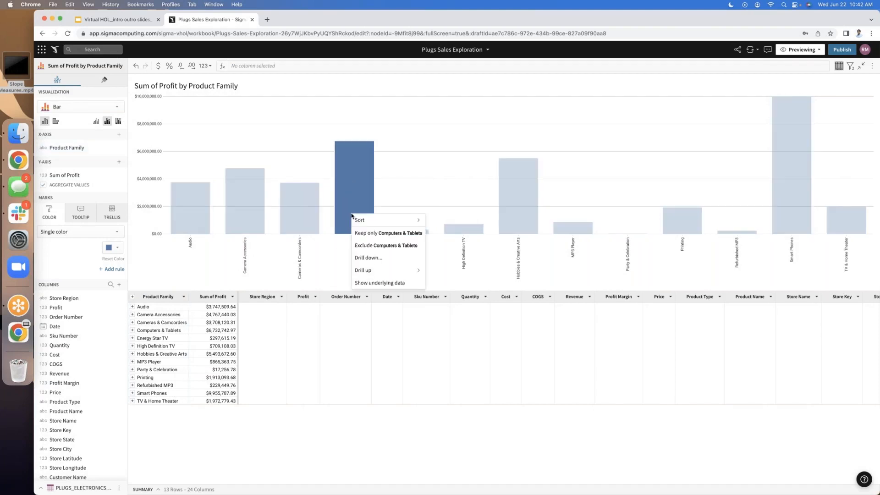
{"action": "left_click", "coordinate": [368, 258]}
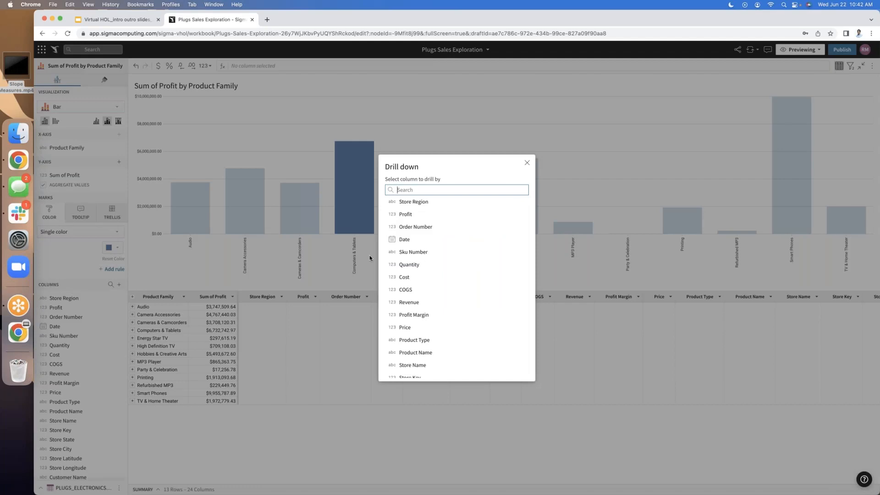
{"action": "type", "text": "store"}
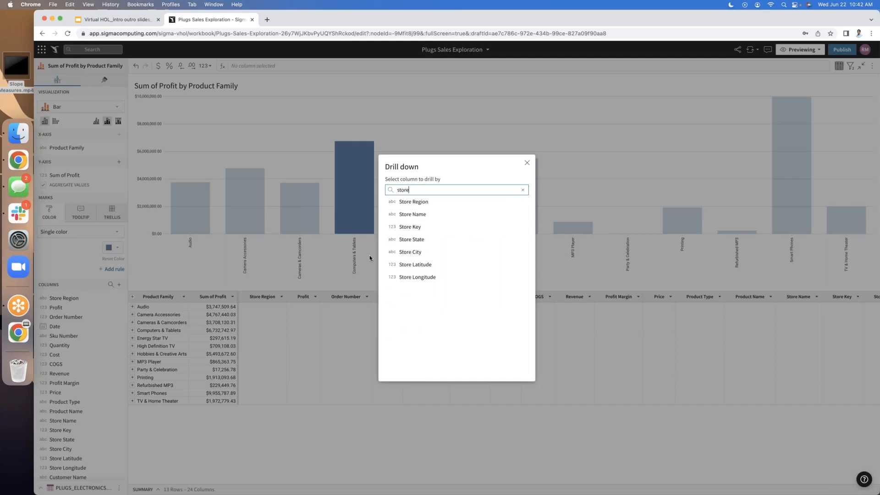
{"action": "left_click", "coordinate": [410, 215]}
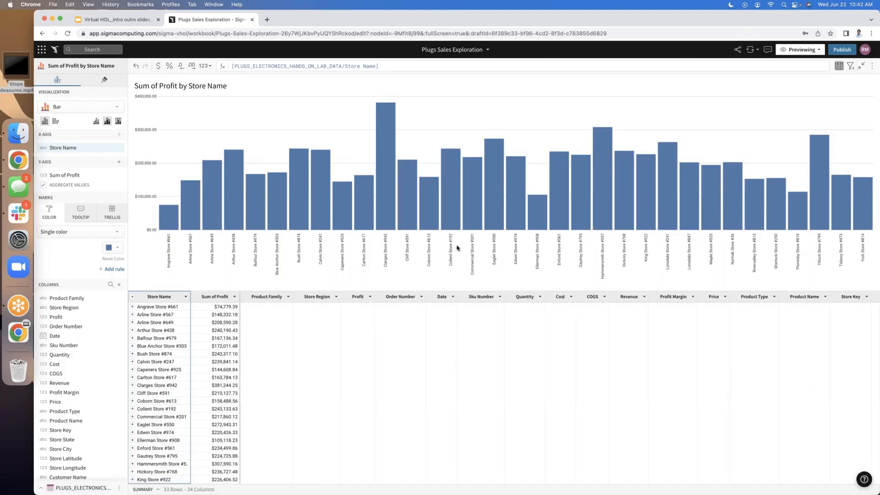
{"action": "left_click", "coordinate": [850, 66]}
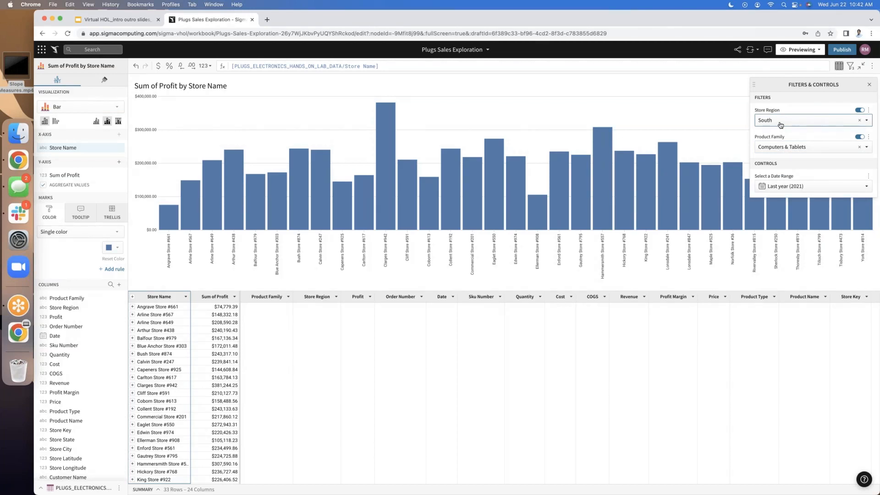
{"action": "left_click", "coordinate": [850, 66]}
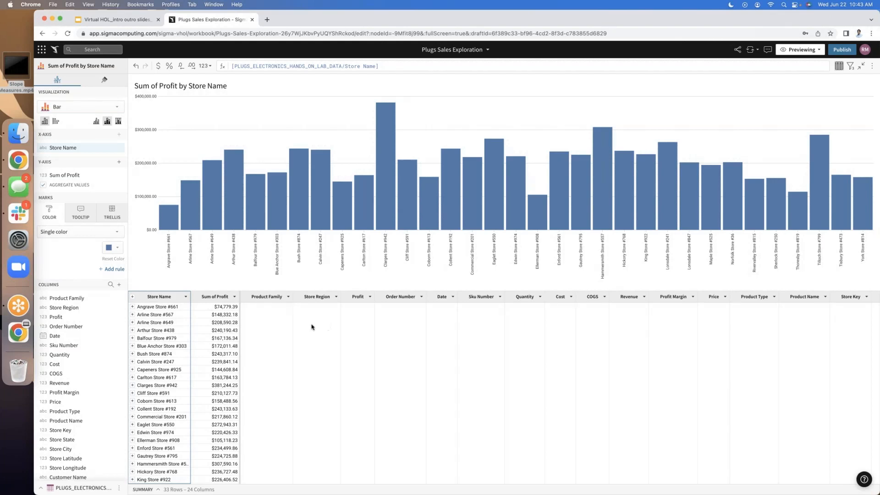
Change the Sum of Profit column's formula to Sum([Profit]) / CountDistinct([Customer Name])
{"action": "left_click", "coordinate": [220, 300]}
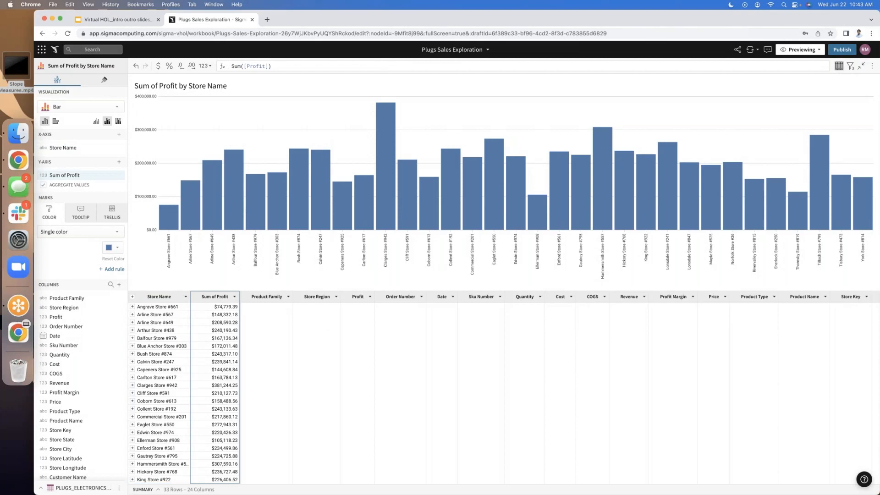
{"action": "left_click", "coordinate": [278, 65]}
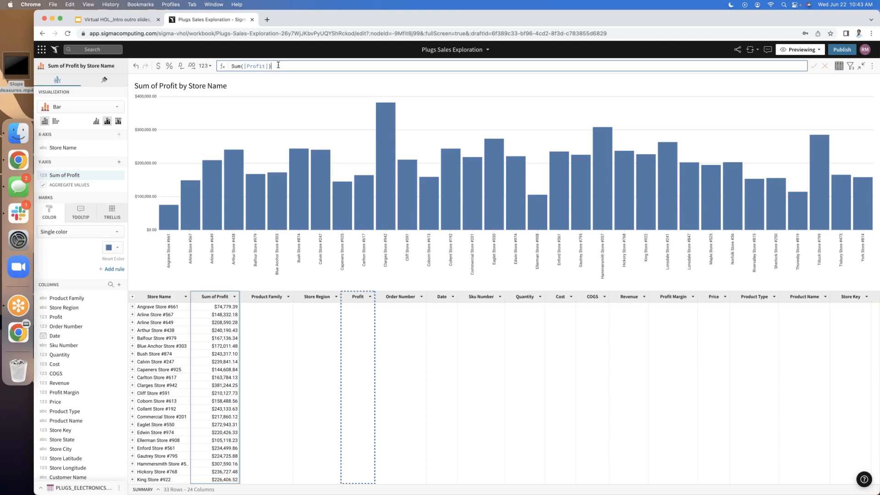
{"action": "type", "text": "/"}
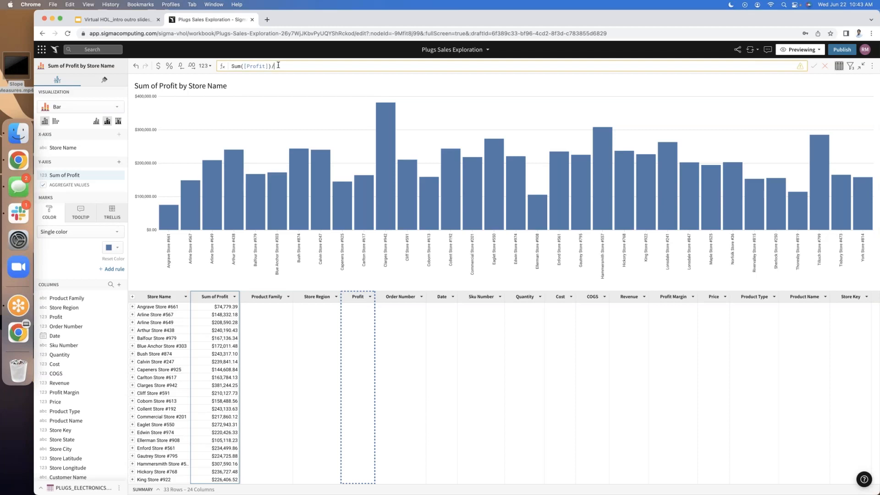
{"action": "type", "text": "countdi"}
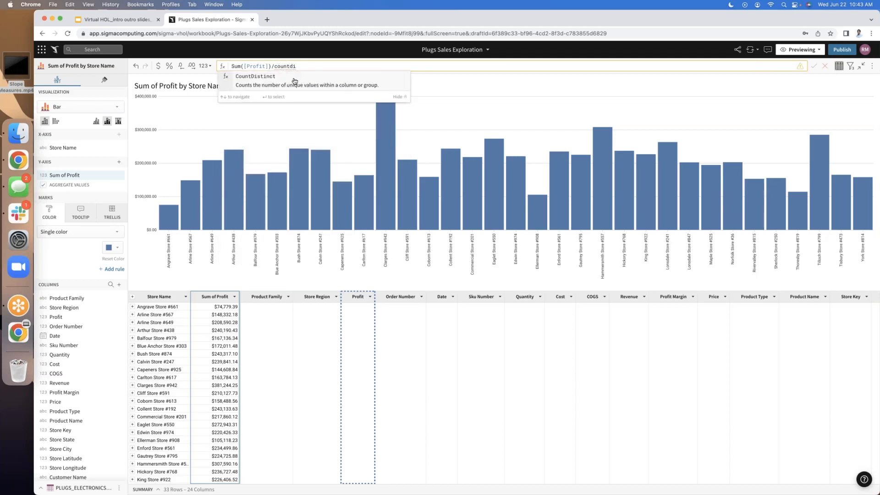
{"action": "key", "text": "Return"}
{"action": "type", "text": "customer"}
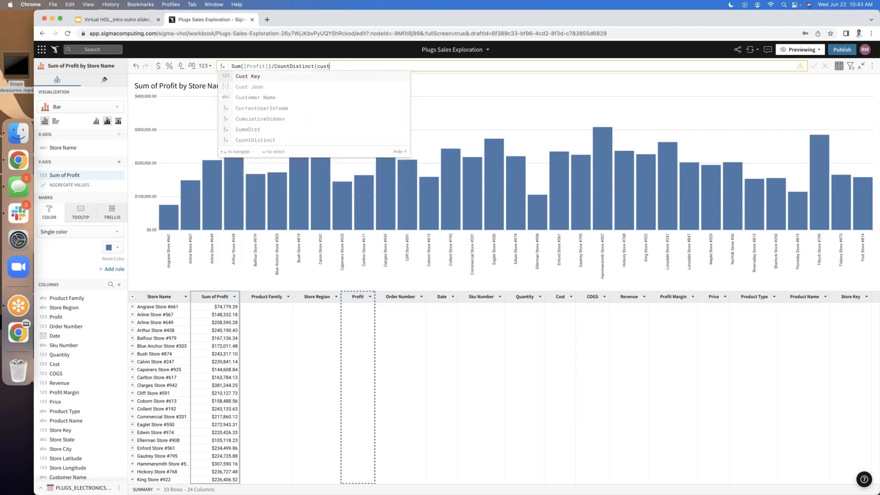
{"action": "key", "text": "Return"}
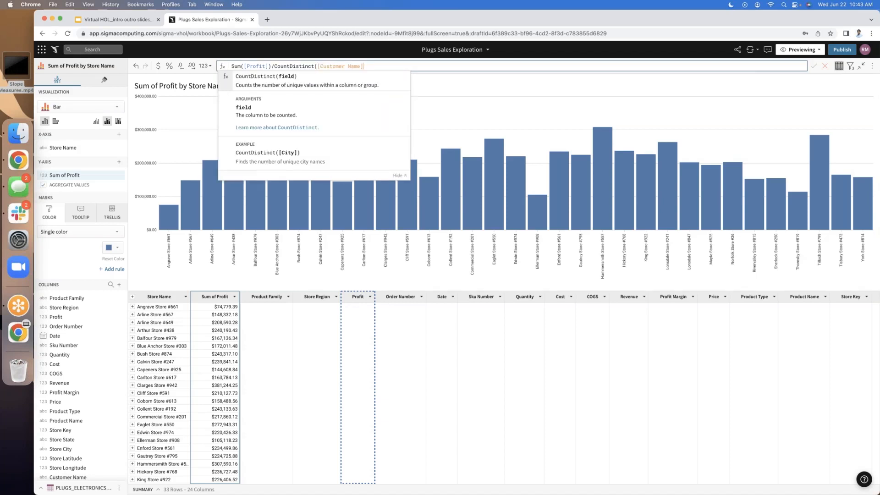
{"action": "type", "text": ")"}
{"action": "key", "text": "Return"}
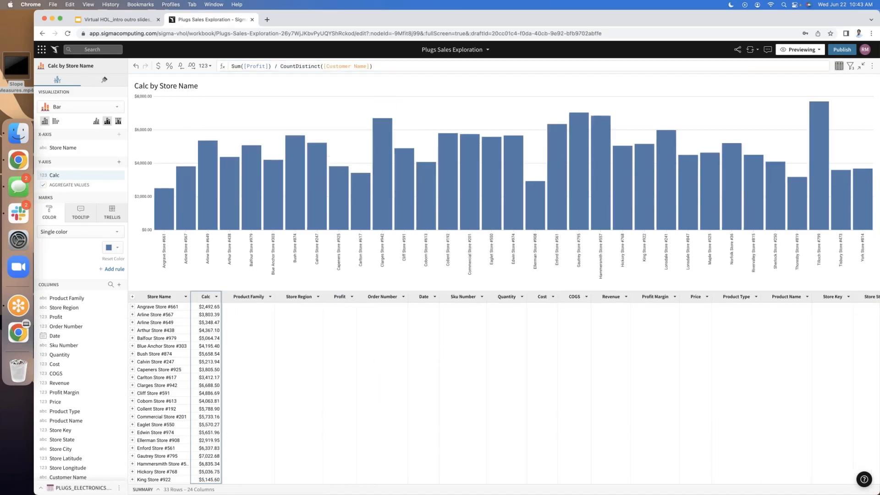
Rename the calculated profit column as Avg Cust Profit
{"action": "double_click", "coordinate": [204, 298]}
{"action": "type", "text": "Avg"}
{"action": "type", "text": " Profit"}
{"action": "key", "text": "BackSpace"}
{"action": "key", "text": "BackSpace"}
{"action": "key", "text": "BackSpace"}
{"action": "key", "text": "BackSpace"}
{"action": "type", "text": "Cust Profit"}
{"action": "key", "text": "Return"}
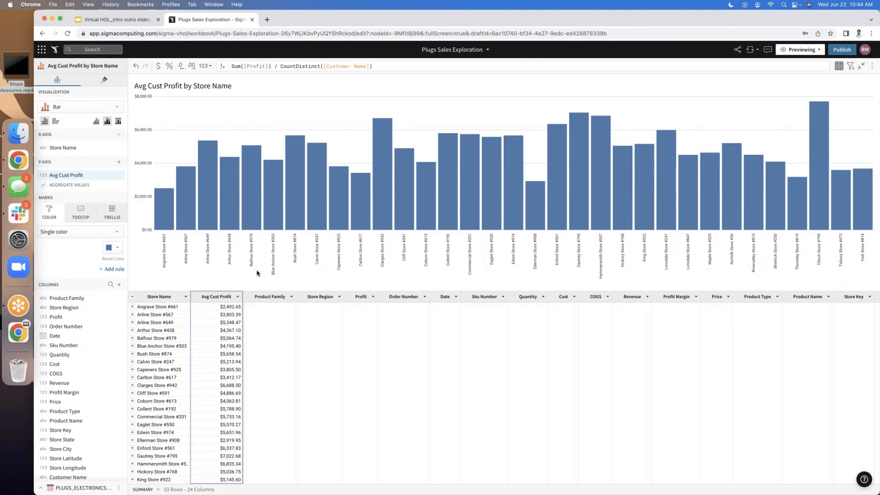
Drill down from the Clarges Store #942 bar by Customer Name
{"action": "mouse_move", "coordinate": [388, 219]}
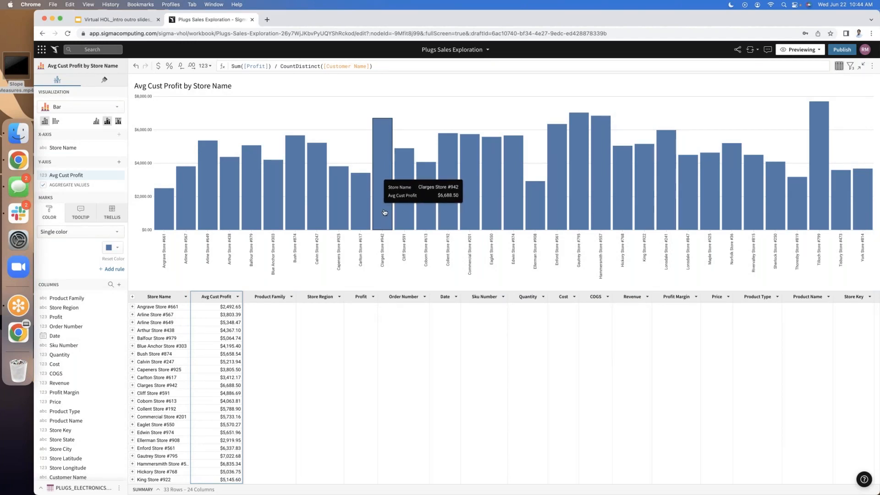
{"action": "left_click", "coordinate": [384, 213]}
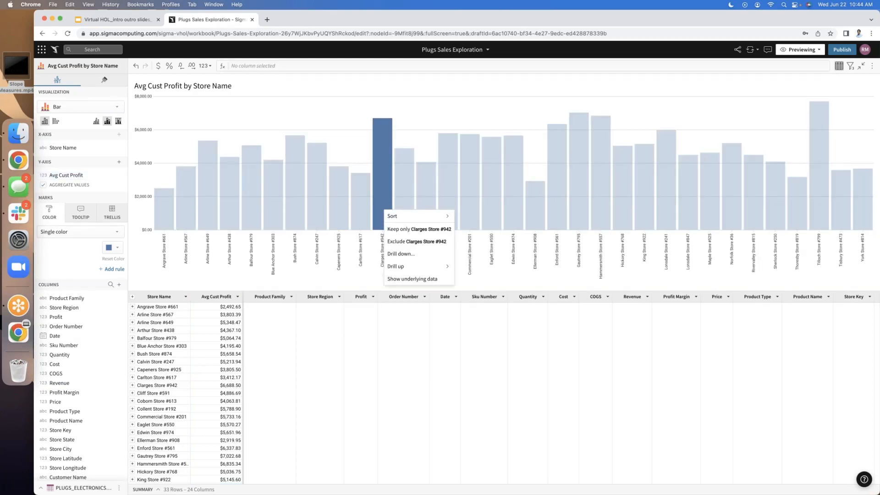
{"action": "left_click", "coordinate": [411, 257]}
{"action": "type", "text": "cust"}
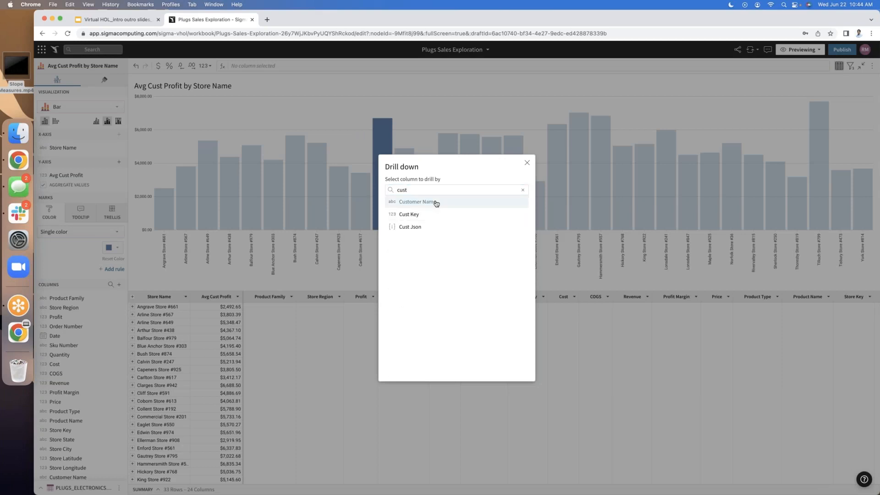
{"action": "left_click", "coordinate": [435, 202]}
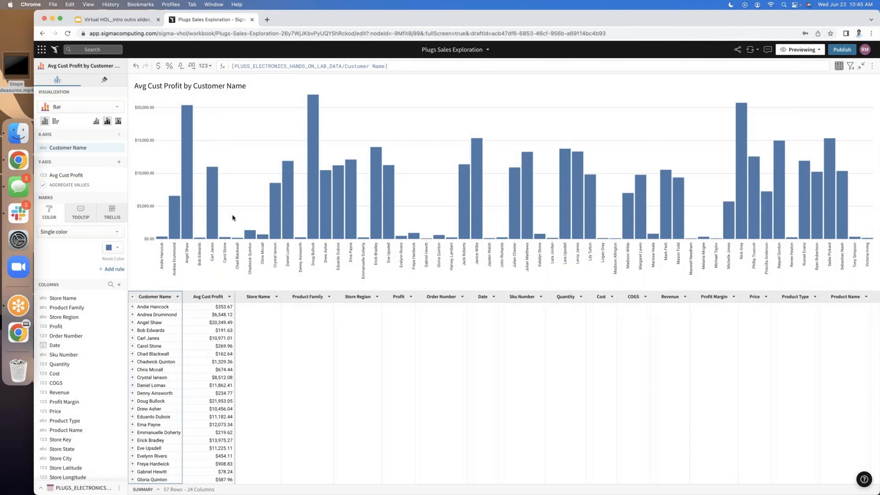
Sort the customer chart's x-axis by Avg Cust Profit in descending order and clear the bar selection
{"action": "left_click", "coordinate": [309, 198]}
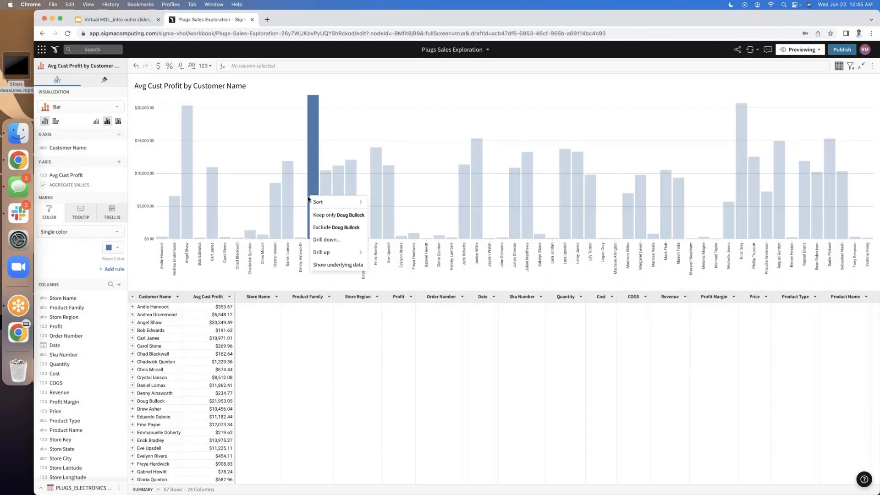
{"action": "mouse_move", "coordinate": [328, 204]}
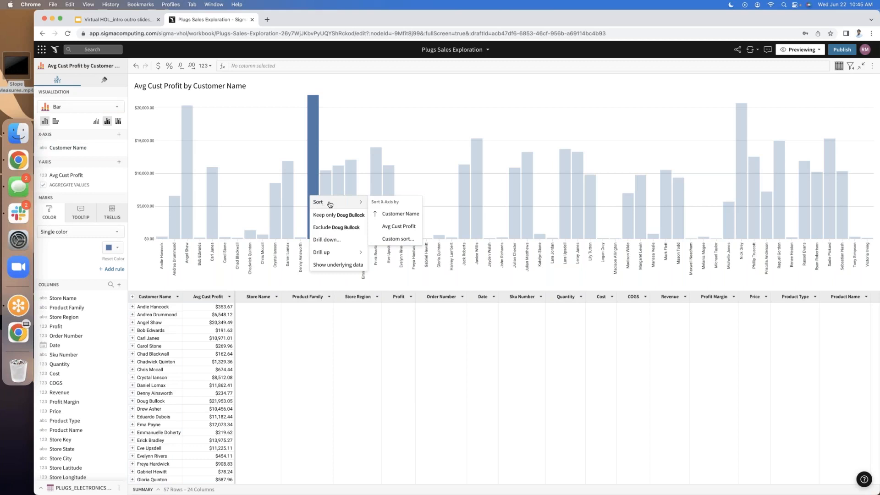
{"action": "left_click", "coordinate": [390, 227]}
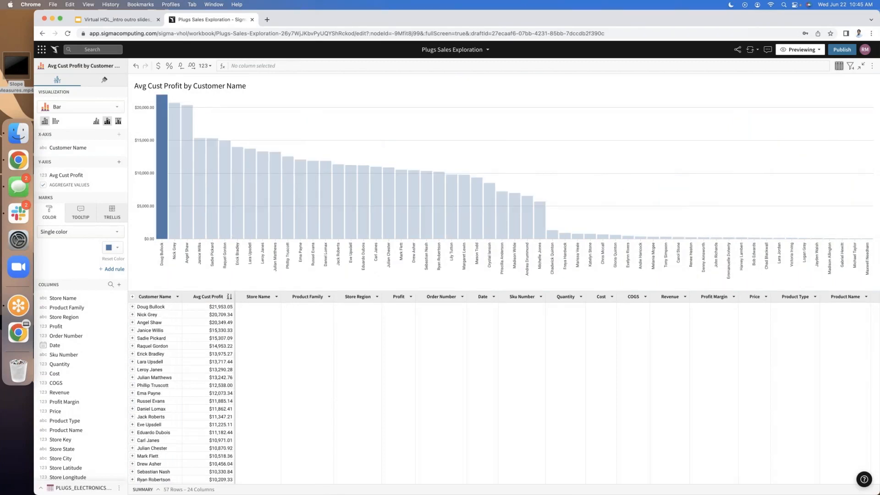
{"action": "left_click", "coordinate": [362, 284]}
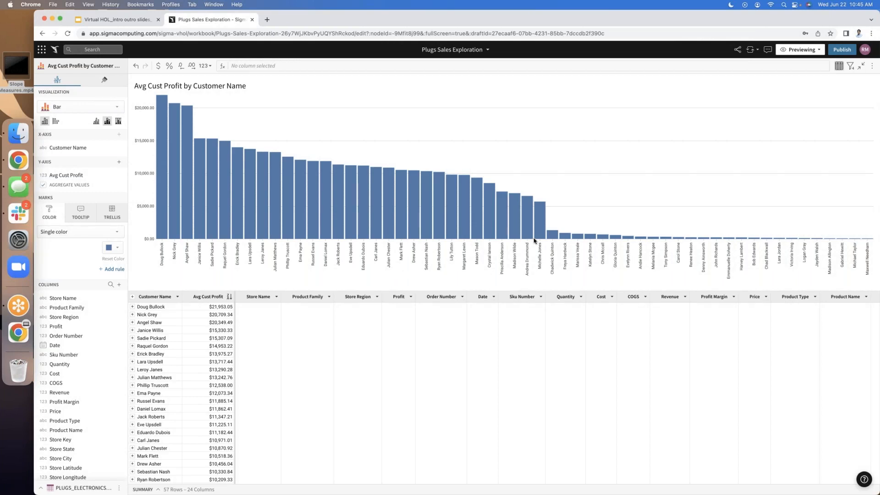
Filter the Avg Cust Profit column to a minimum of 5000 and close the filters and controls
{"action": "mouse_move", "coordinate": [540, 233]}
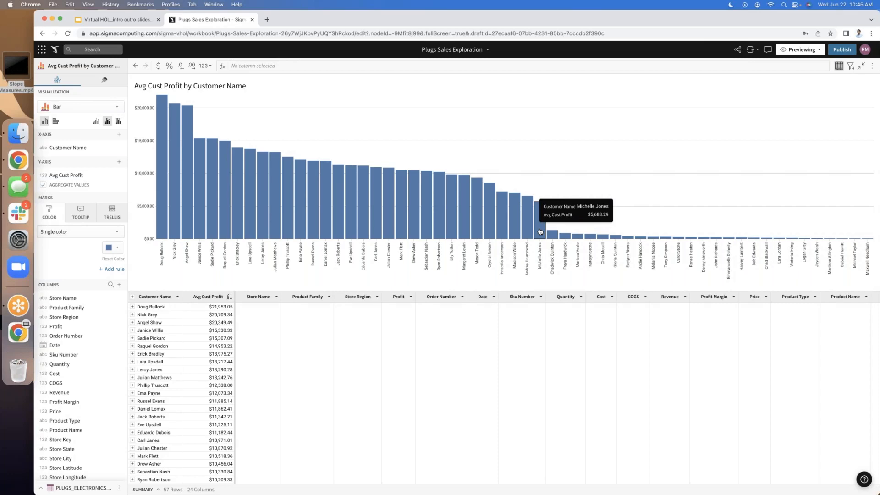
{"action": "left_click", "coordinate": [230, 298]}
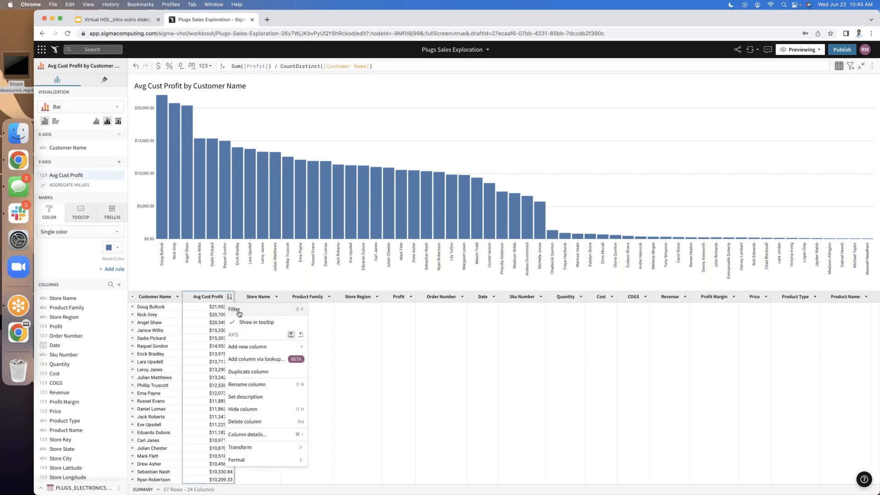
{"action": "left_click", "coordinate": [234, 310]}
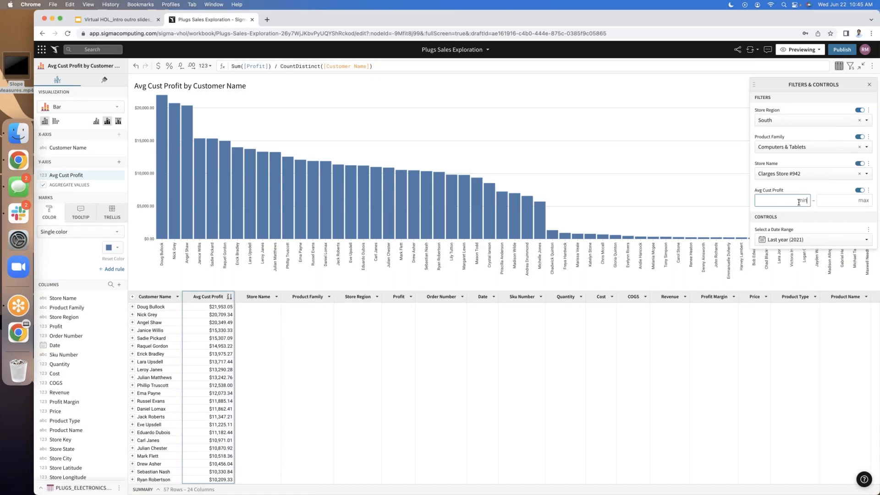
{"action": "type", "text": "5000"}
{"action": "key", "text": "Return"}
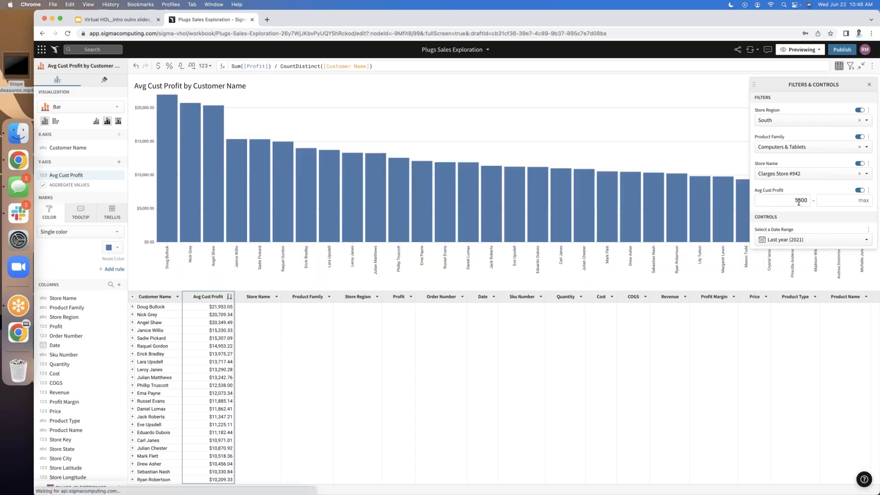
{"action": "left_click", "coordinate": [852, 67]}
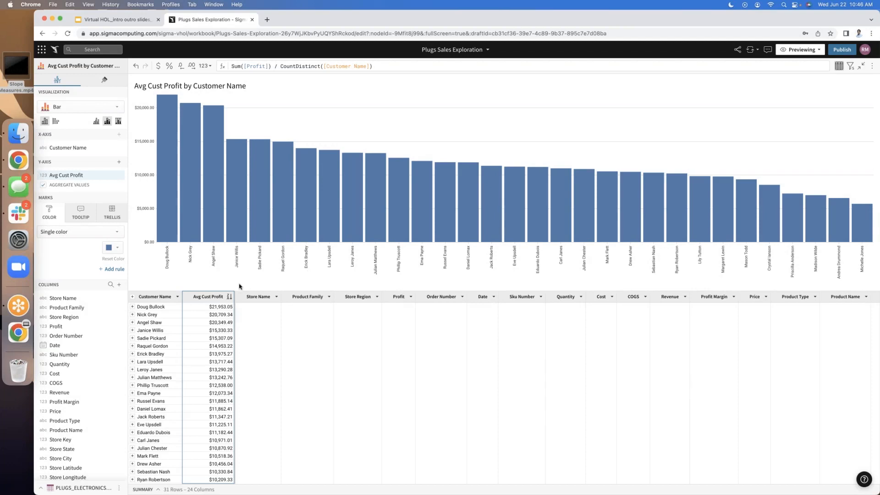
Expand the most profitable customer's group in the underlying table and examine the individual order rows across their columns
{"action": "left_click", "coordinate": [133, 307]}
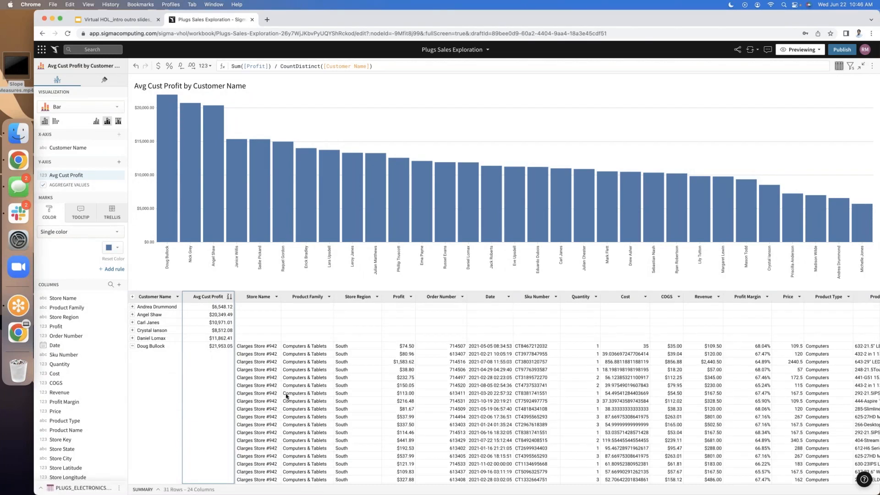
{"action": "scroll", "coordinate": [461, 418], "scroll_direction": "down", "scroll_amount": 5}
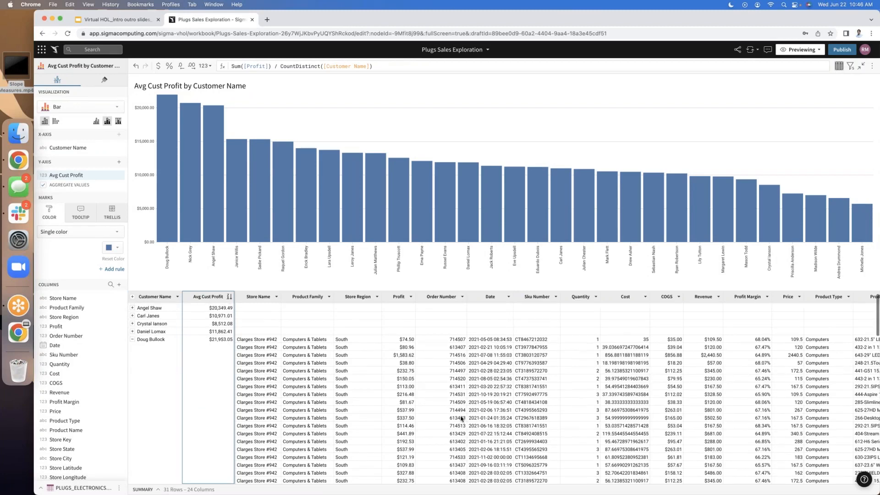
{"action": "scroll", "coordinate": [492, 416], "scroll_direction": "right", "scroll_amount": 8}
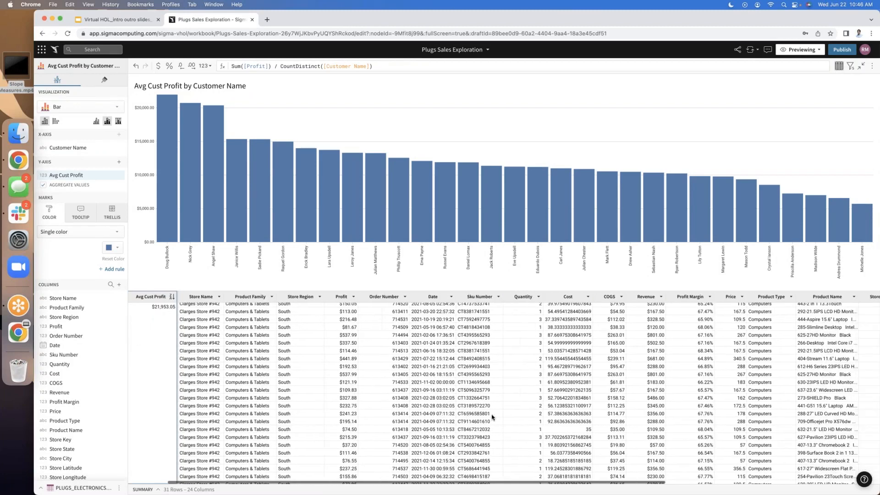
{"action": "scroll", "coordinate": [491, 417], "scroll_direction": "down", "scroll_amount": 4}
{"action": "scroll", "coordinate": [491, 416], "scroll_direction": "right", "scroll_amount": 3}
{"action": "scroll", "coordinate": [570, 416], "scroll_direction": "down", "scroll_amount": 4}
{"action": "scroll", "coordinate": [572, 416], "scroll_direction": "down", "scroll_amount": 9}
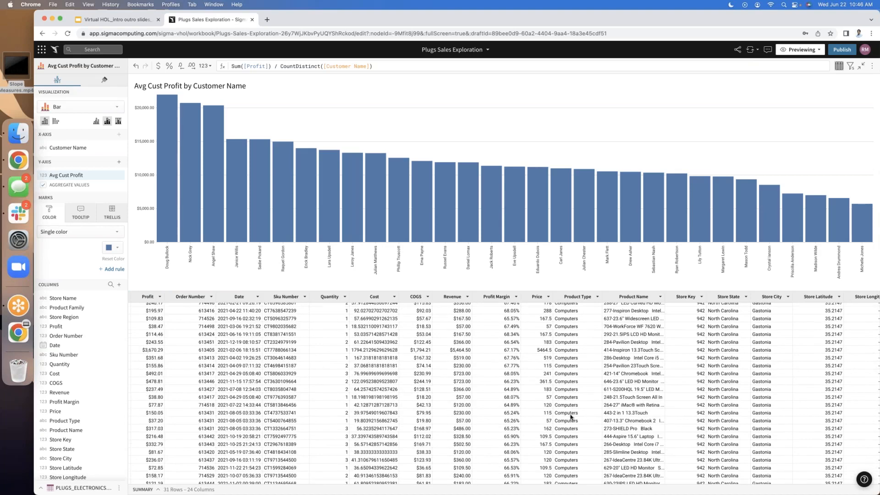
{"action": "scroll", "coordinate": [526, 419], "scroll_direction": "down", "scroll_amount": 2}
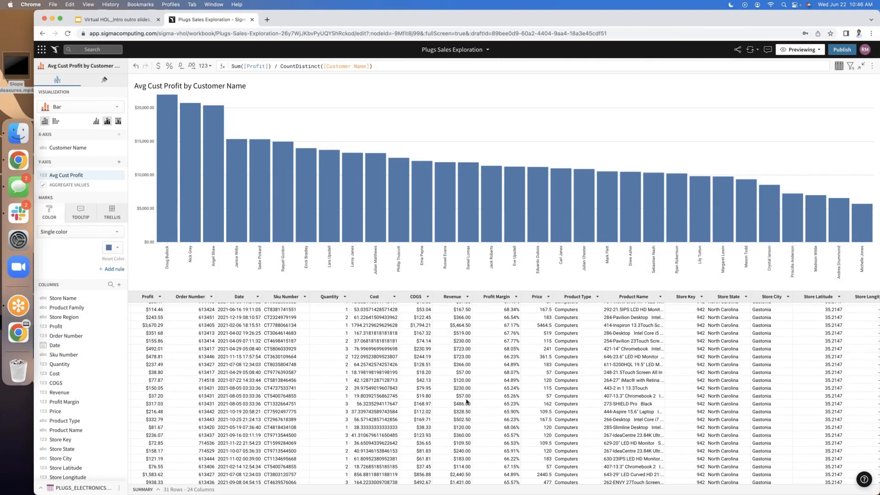
Collapse the expanded customer's order rows and minimize the profit chart back into the dashboard
{"action": "scroll", "coordinate": [321, 367], "scroll_direction": "left", "scroll_amount": 6}
{"action": "left_click", "coordinate": [132, 308]}
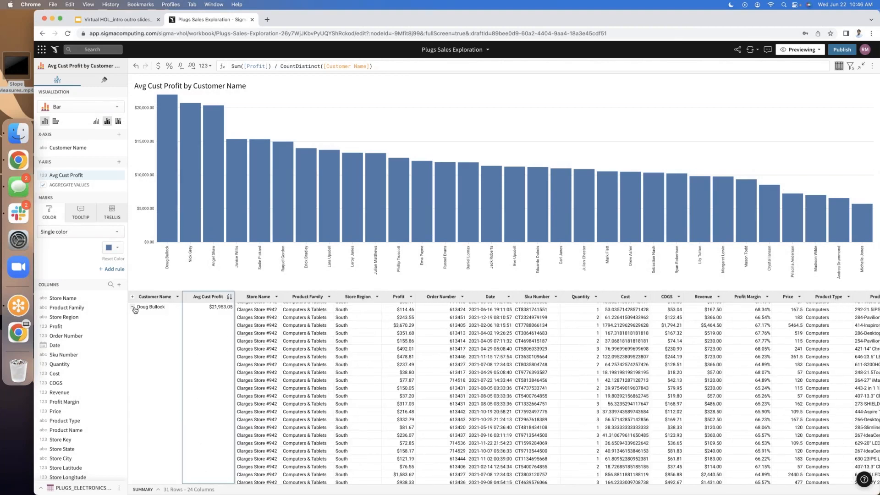
{"action": "left_click", "coordinate": [861, 67]}
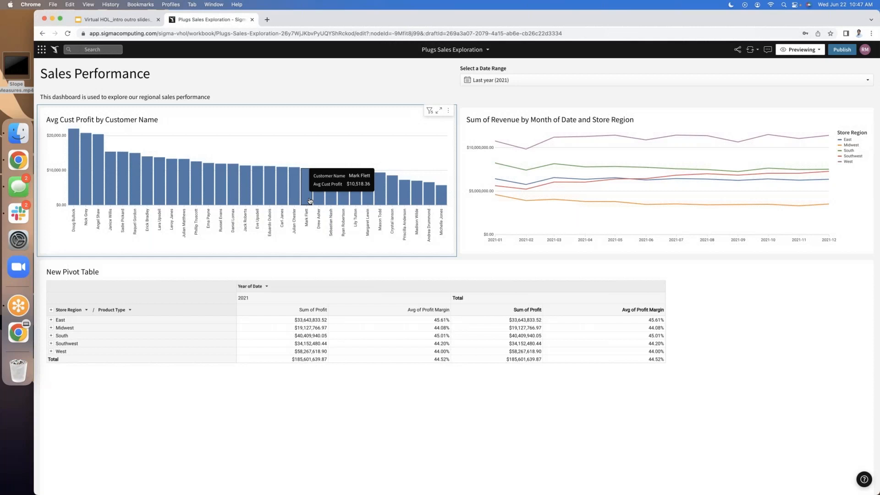
{"action": "left_click", "coordinate": [489, 50]}
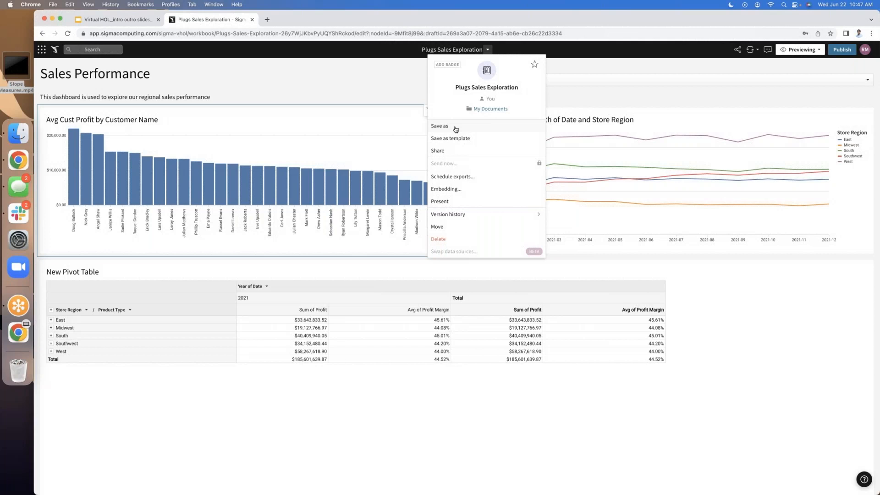
{"action": "left_click", "coordinate": [489, 52]}
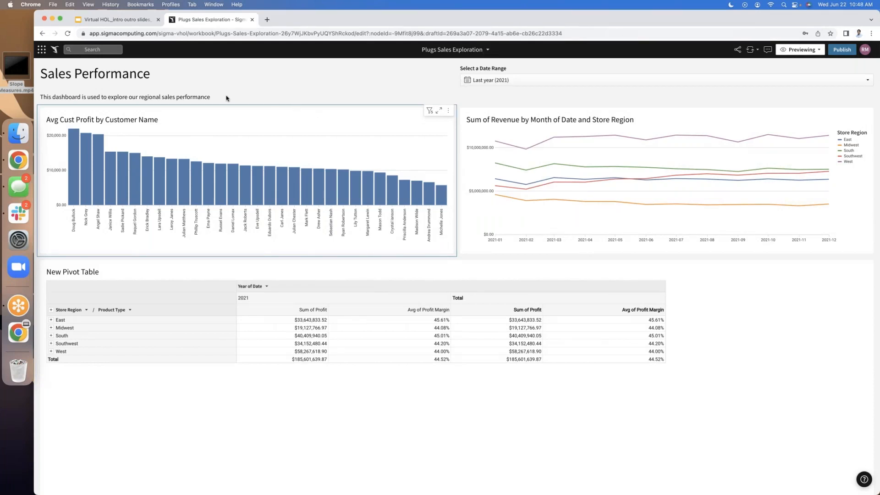
{"action": "left_click", "coordinate": [340, 95]}
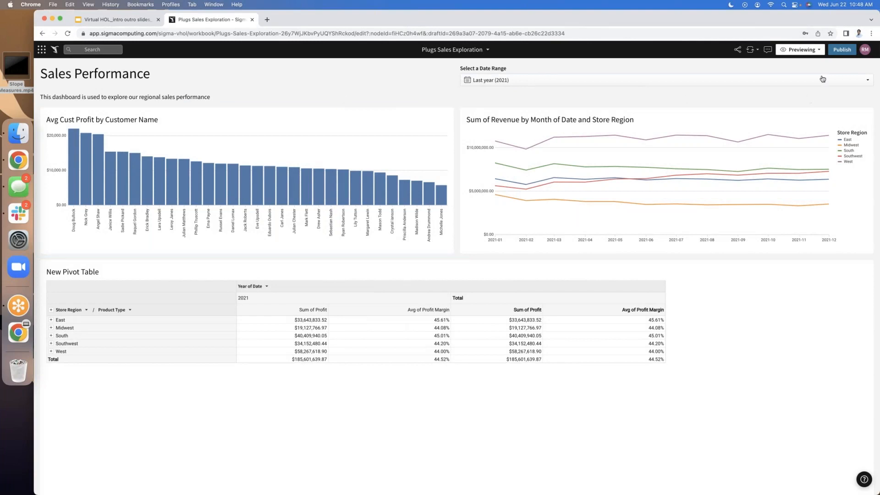
Switch the workbook draft from the explorer preview back to edit mode
{"action": "left_click", "coordinate": [797, 53]}
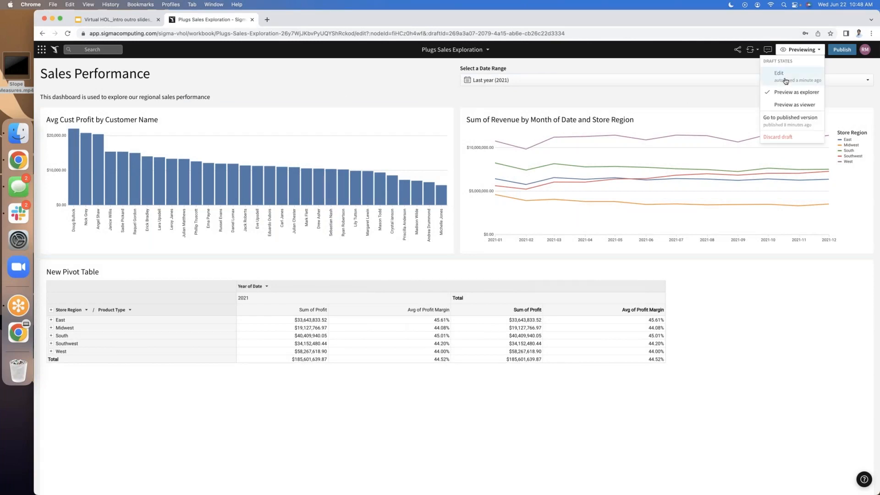
{"action": "left_click", "coordinate": [786, 81]}
Try a dynamic value with the formula Sum of New Pivot Table/Revenue at the end of the dashboard description text, and remove it
{"action": "left_click", "coordinate": [325, 115]}
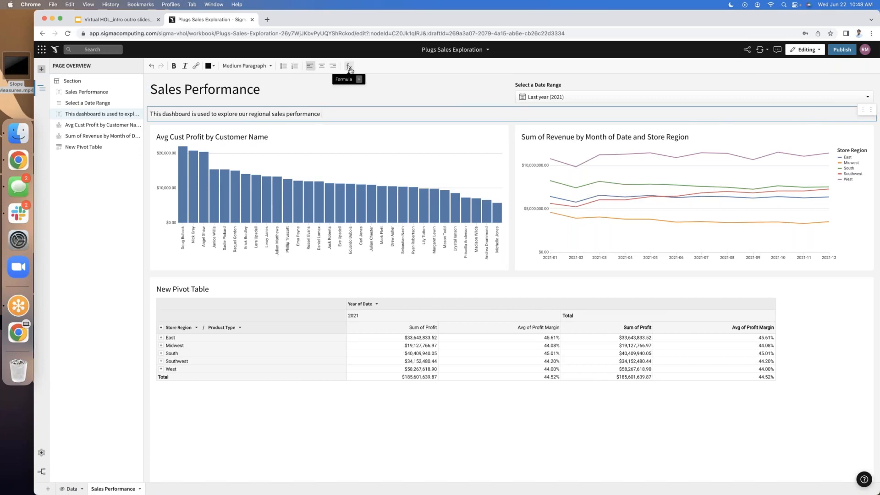
{"action": "left_click", "coordinate": [349, 66]}
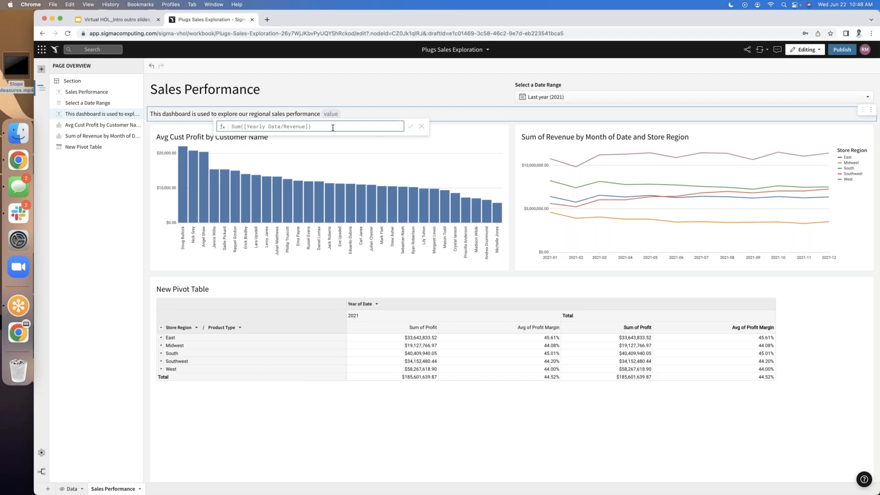
{"action": "type", "text": "Sum("}
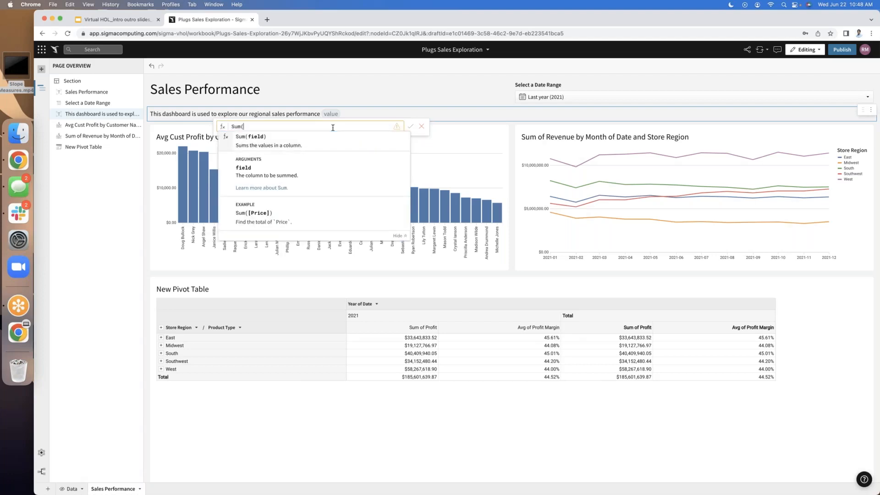
{"action": "type", "text": "revenu"}
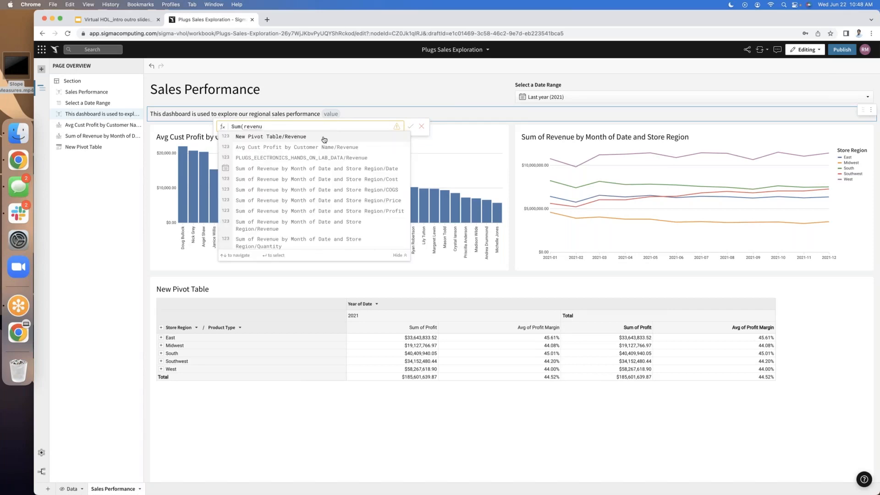
{"action": "left_click", "coordinate": [323, 137]}
{"action": "key", "text": "Return"}
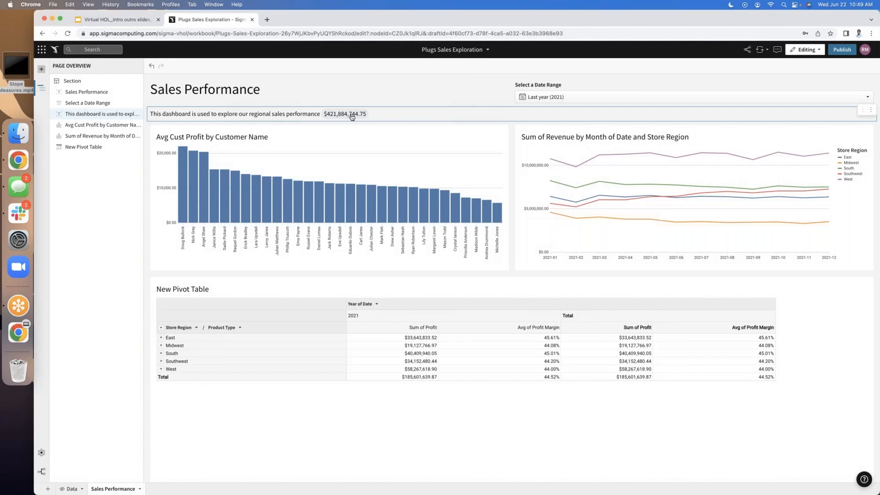
{"action": "left_click", "coordinate": [371, 115]}
{"action": "key", "text": "BackSpace"}
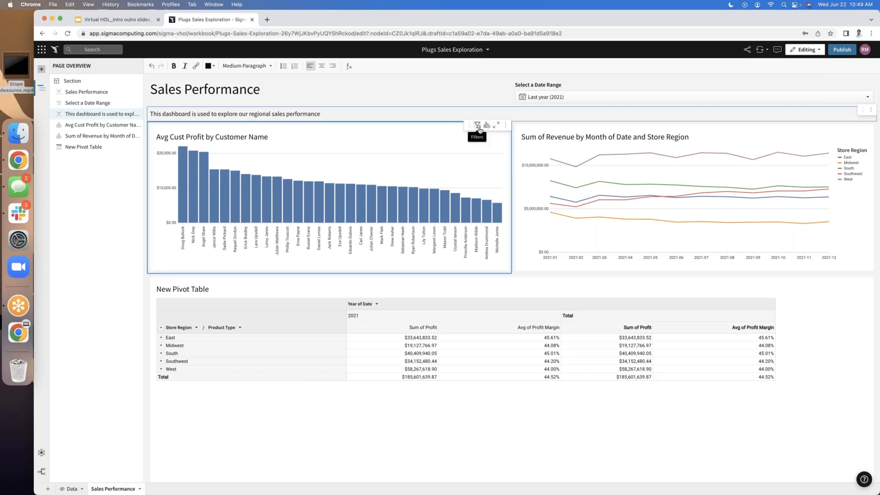
Convert the Store Name filter of the Avg Cust Profit by Customer Name chart into a page control
{"action": "left_click", "coordinate": [496, 125]}
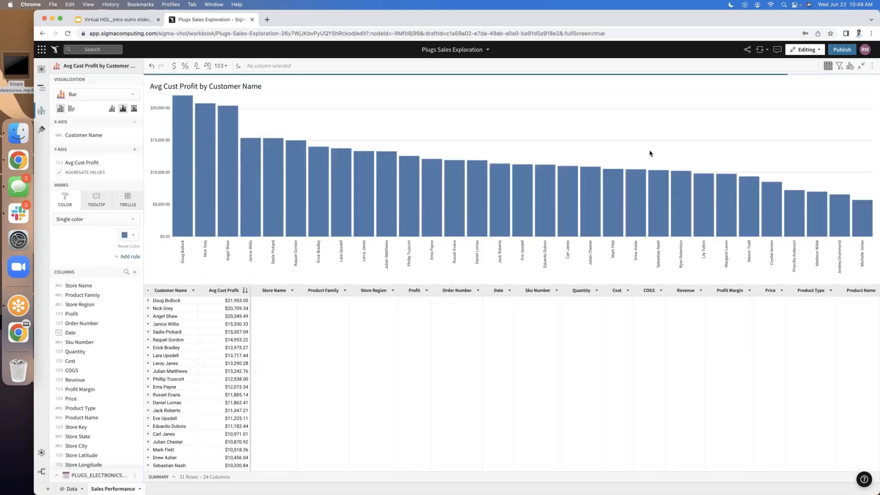
{"action": "left_click", "coordinate": [839, 66]}
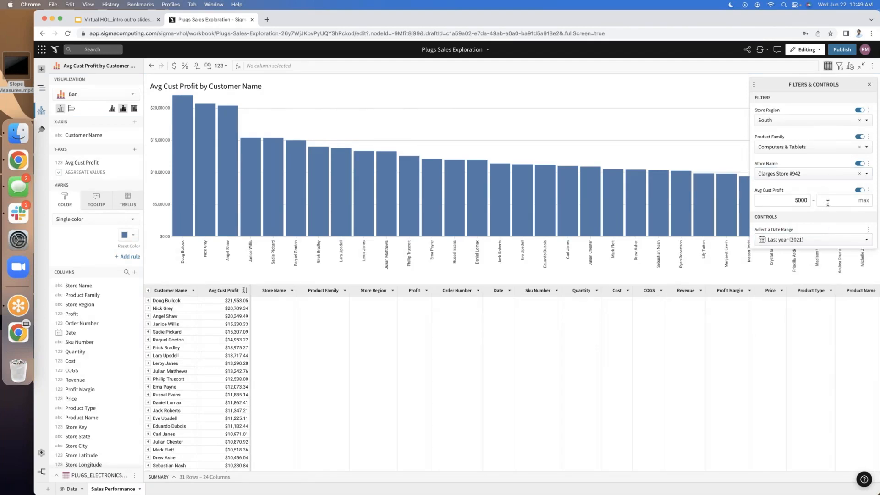
{"action": "left_click", "coordinate": [869, 164]}
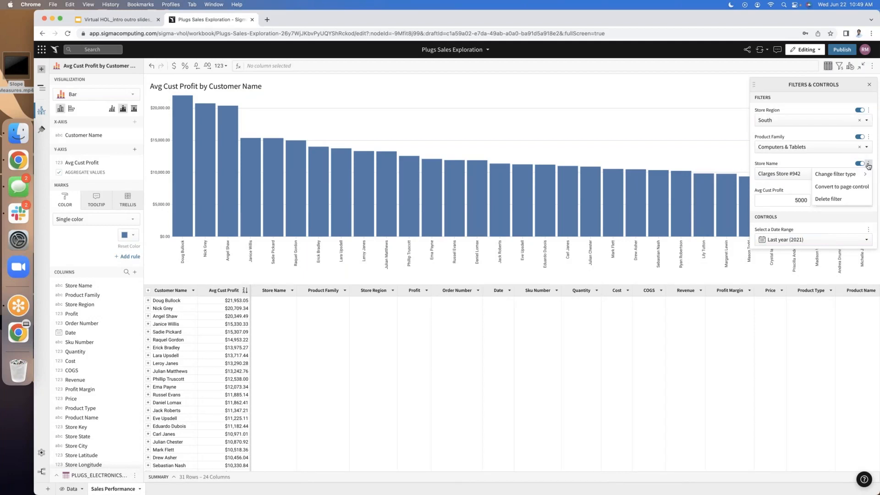
{"action": "left_click", "coordinate": [858, 188]}
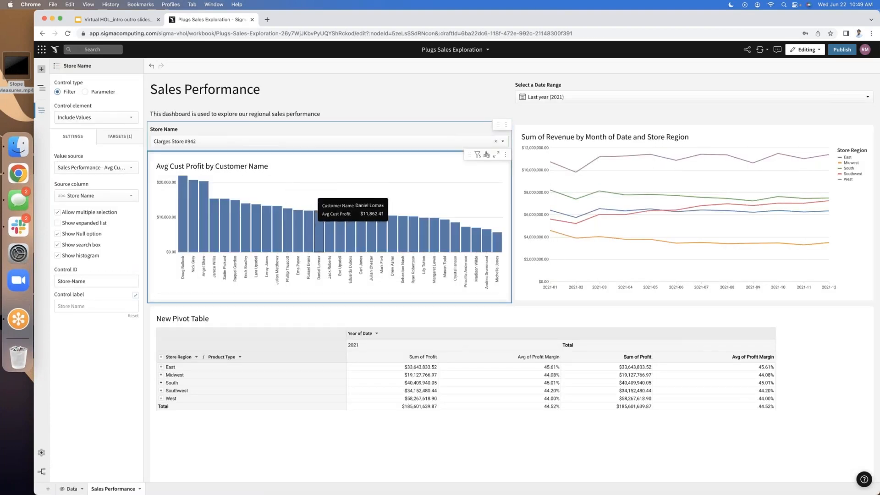
Set the Store Name control to only Hammersmith Store #557
{"action": "left_click", "coordinate": [343, 145]}
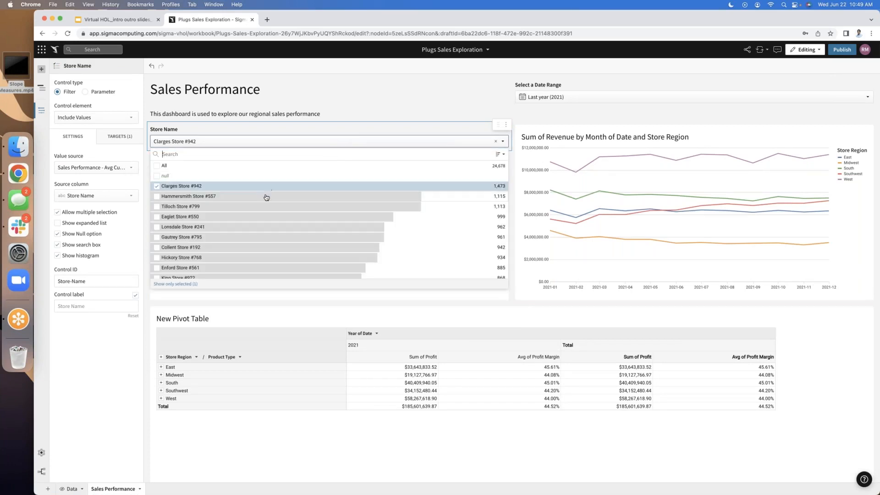
{"action": "left_click", "coordinate": [266, 197]}
{"action": "left_click", "coordinate": [273, 186]}
{"action": "left_click", "coordinate": [349, 108]}
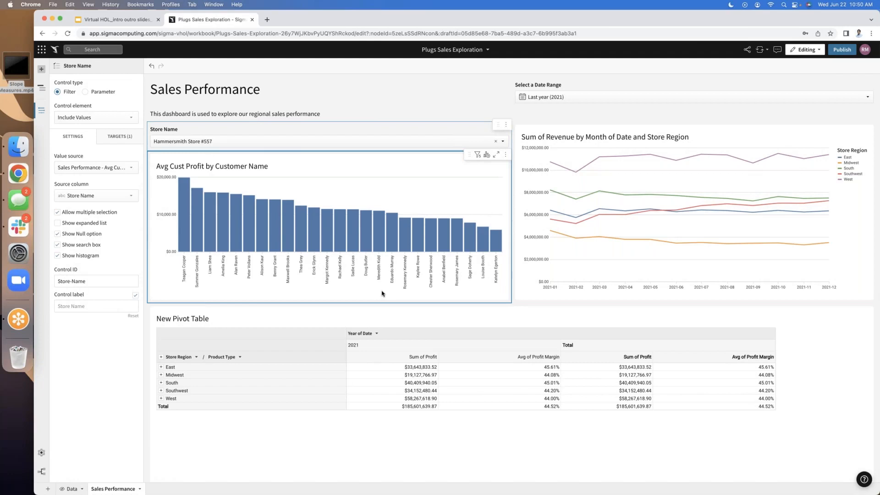
Delete the Store Name control from the dashboard and undo the deletion
{"action": "left_click", "coordinate": [506, 125]}
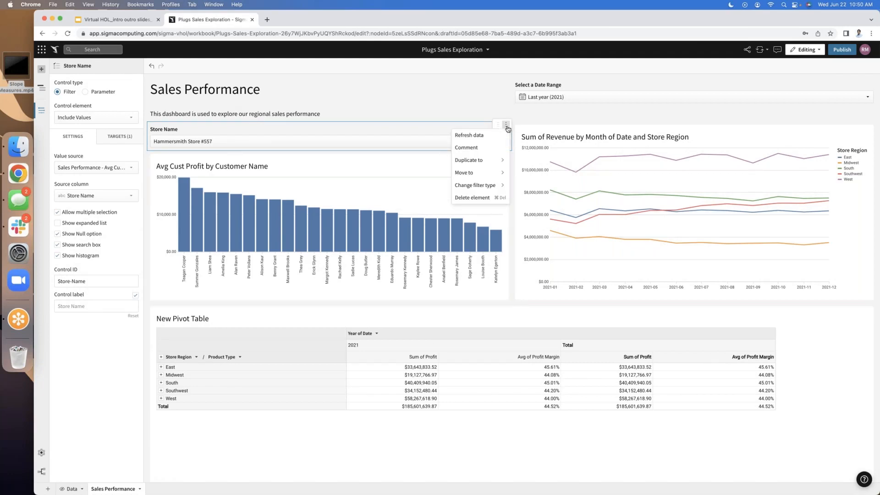
{"action": "left_click", "coordinate": [486, 197]}
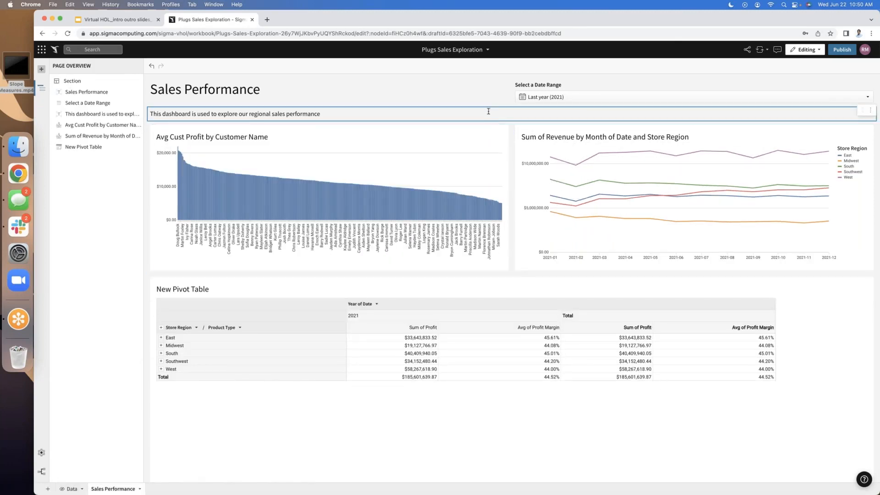
{"action": "left_click", "coordinate": [151, 66]}
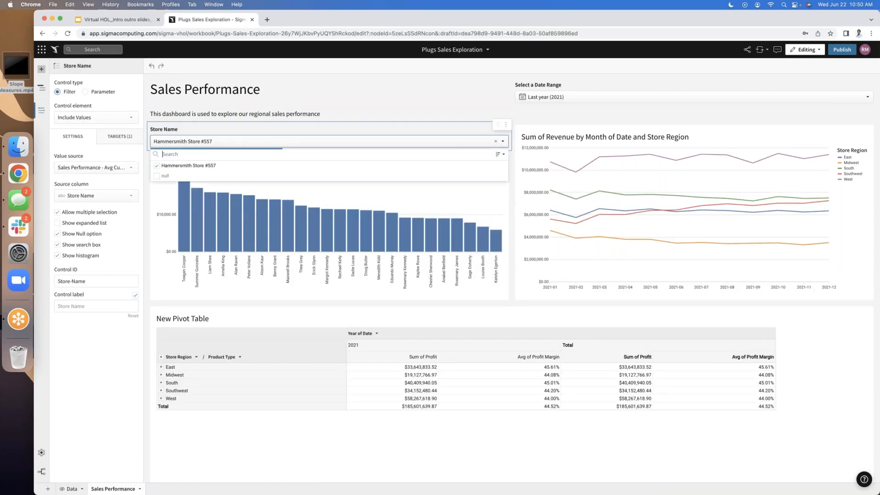
Set the Store Name control to only Clarges Store #942
{"action": "left_click", "coordinate": [199, 186]}
{"action": "left_click", "coordinate": [199, 196]}
{"action": "left_click", "coordinate": [336, 102]}
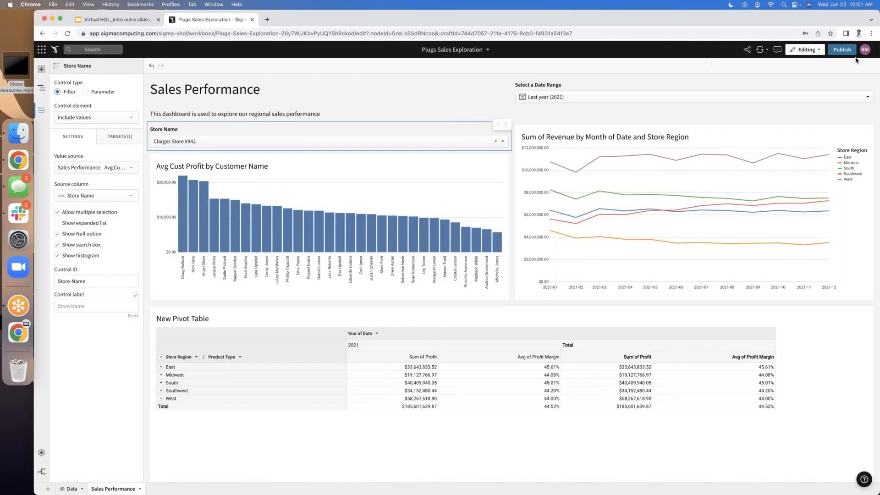
{"action": "left_click", "coordinate": [805, 50]}
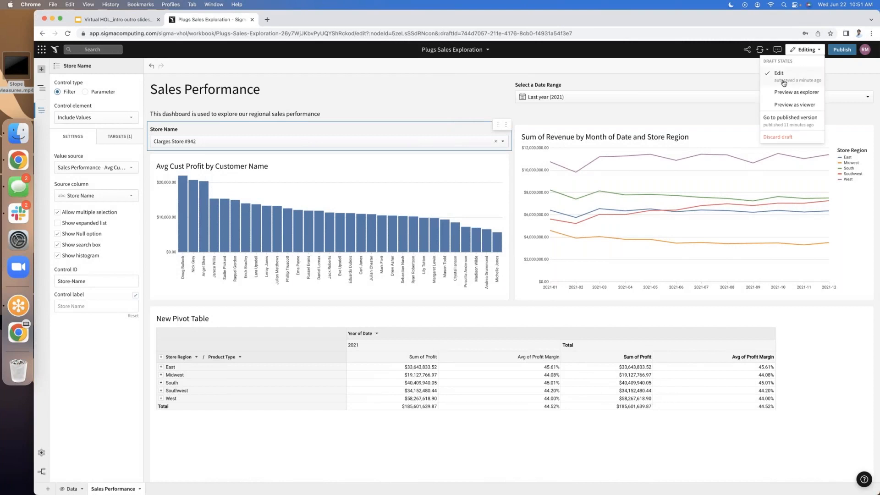
{"action": "left_click", "coordinate": [805, 50]}
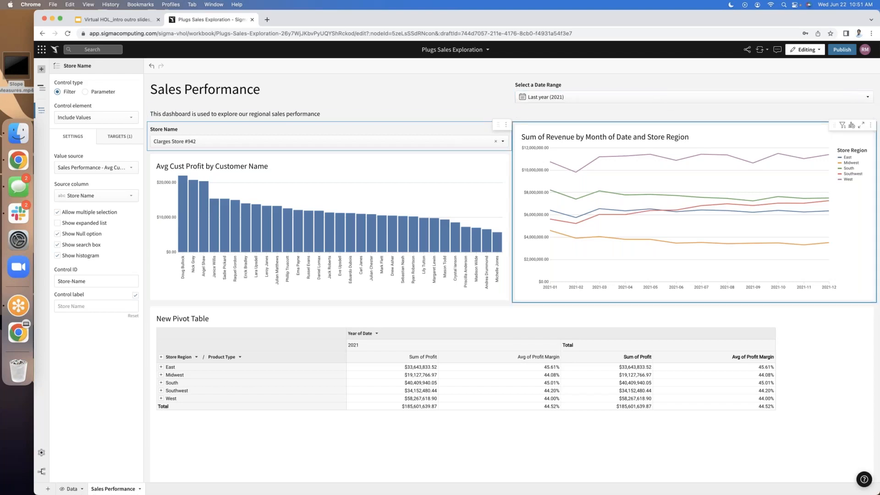
Add a new workbook page with a table sourced from the PLUGS_ELECTRONICS_HANDS_ON_LAB_DATA element on the Data page
{"action": "left_click", "coordinate": [48, 489]}
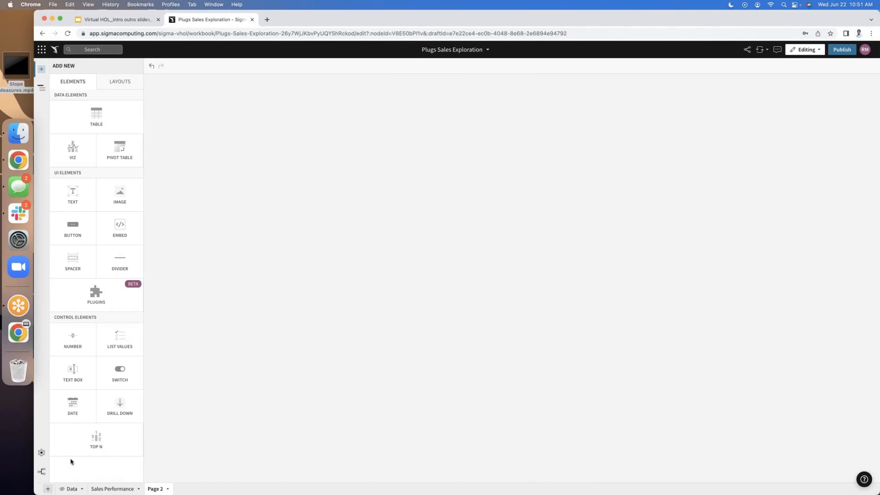
{"action": "left_click", "coordinate": [119, 123]}
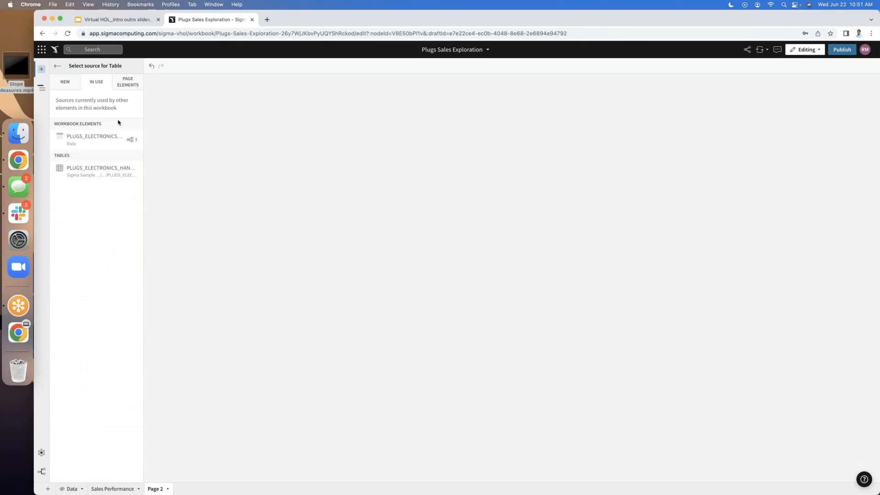
{"action": "left_click", "coordinate": [102, 143]}
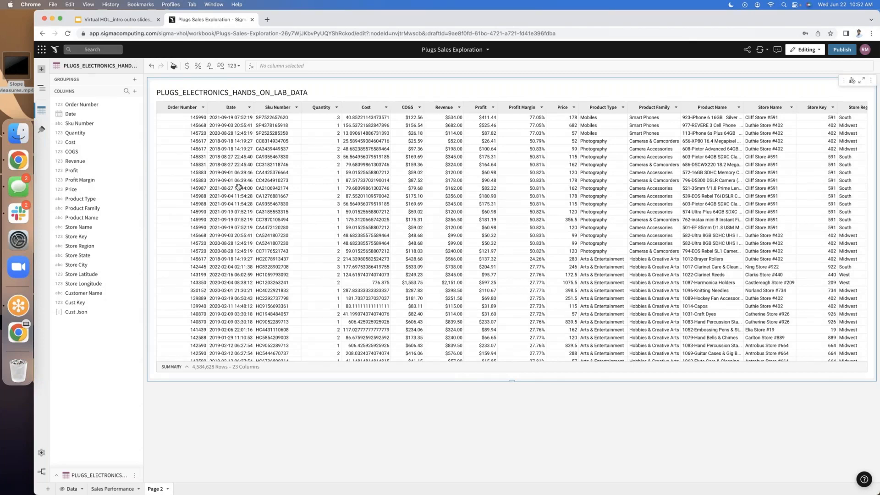
Truncate the new table's Date column to month and inspect its DateTrunc formula
{"action": "left_click", "coordinate": [250, 109]}
{"action": "mouse_move", "coordinate": [290, 257]}
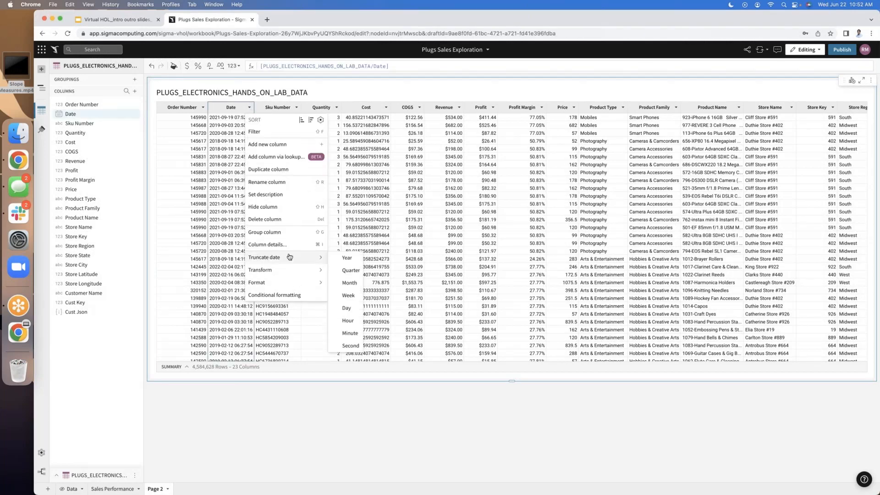
{"action": "left_click", "coordinate": [344, 284]}
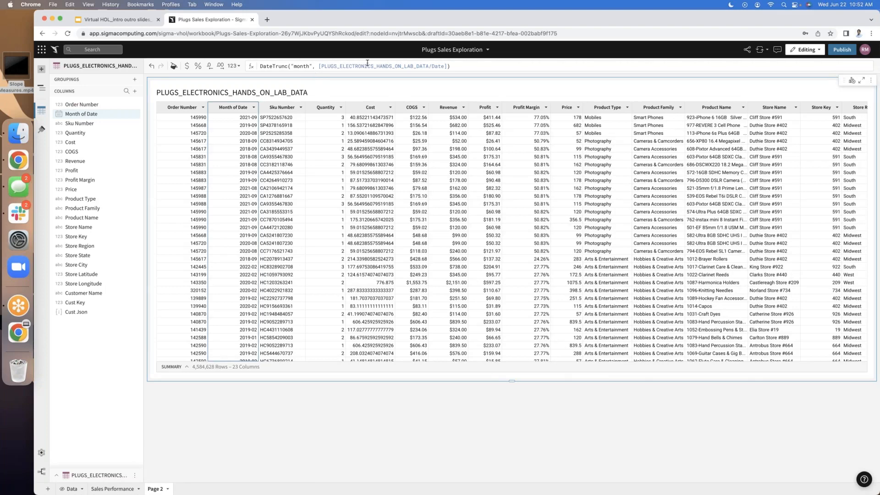
{"action": "left_click", "coordinate": [461, 67]}
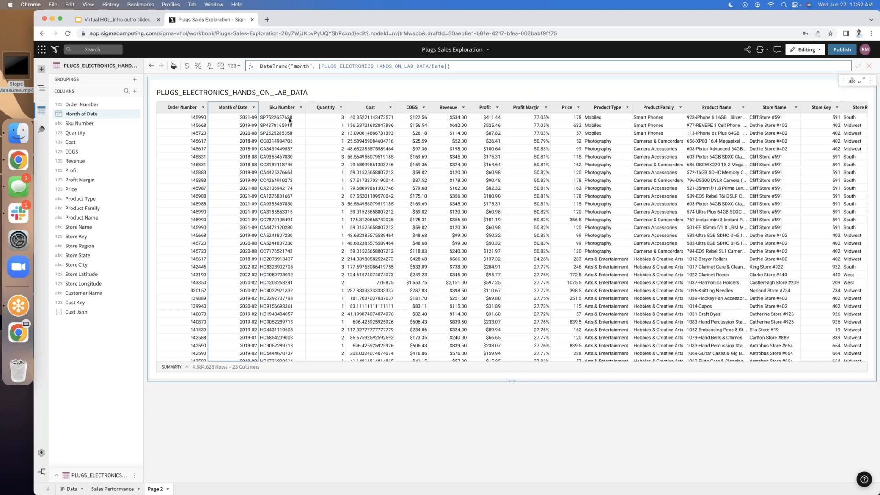
Group the table by Month of Date and collapse all the month groups
{"action": "left_click", "coordinate": [255, 111]}
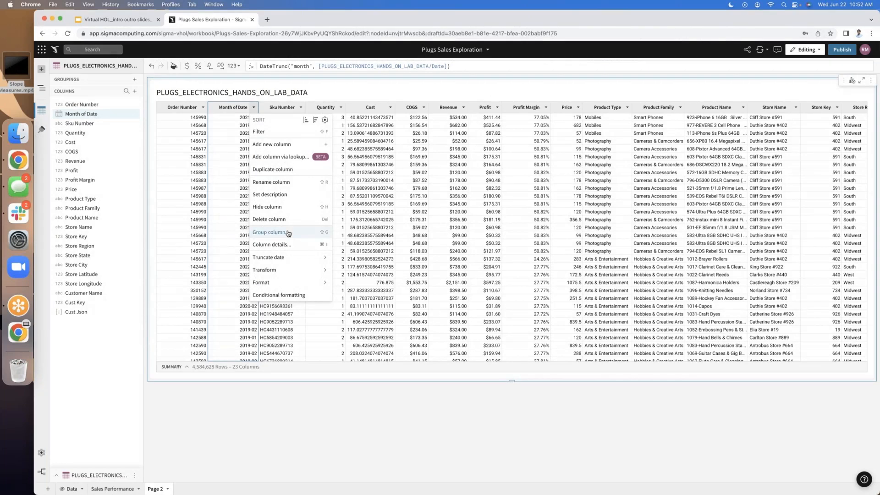
{"action": "left_click", "coordinate": [288, 233]}
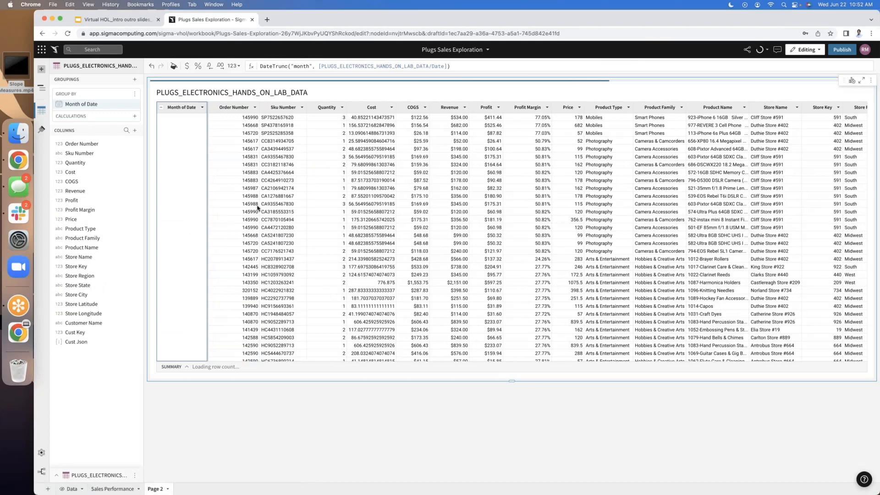
{"action": "left_click", "coordinate": [161, 109]}
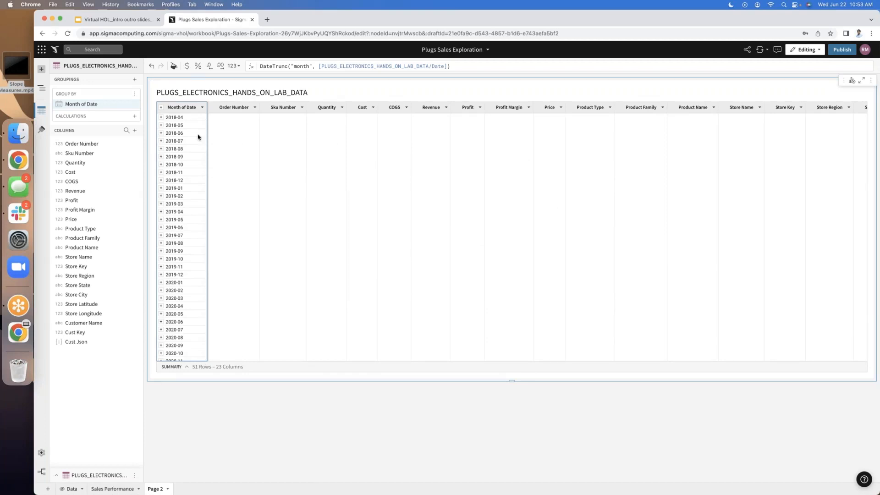
Add a calculated column beside Month of Date with the formula Sum([Profit])
{"action": "left_click", "coordinate": [202, 109]}
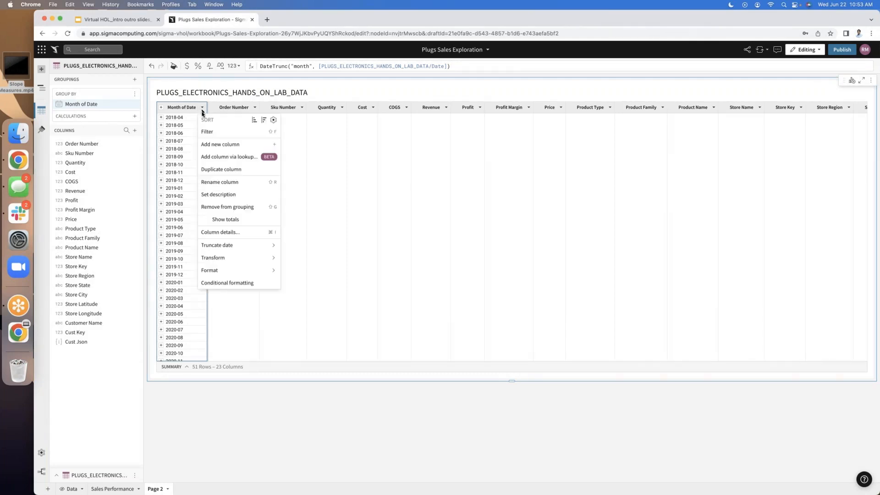
{"action": "left_click", "coordinate": [211, 144]}
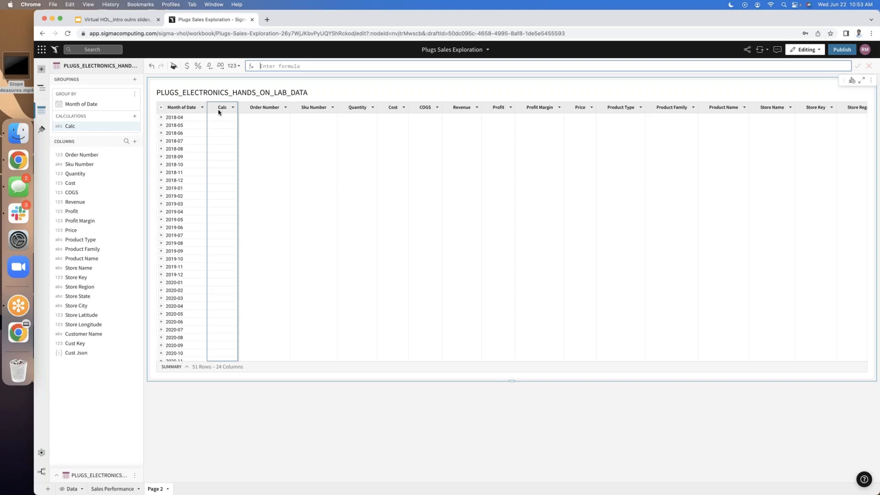
{"action": "left_click", "coordinate": [276, 67]}
{"action": "type", "text": "Sum("}
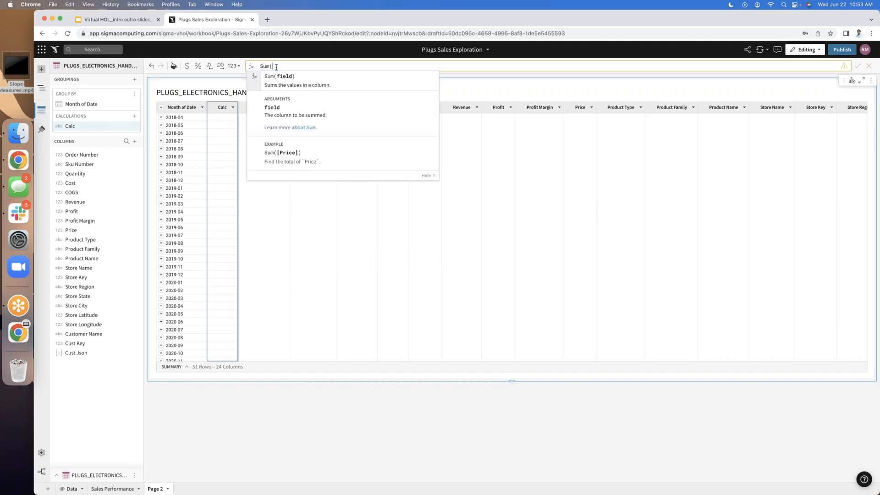
{"action": "type", "text": "prod"}
{"action": "key", "text": "BackSpace"}
{"action": "key", "text": "BackSpace"}
{"action": "key", "text": "BackSpace"}
{"action": "key", "text": "BackSpace"}
{"action": "type", "text": "prof"}
{"action": "key", "text": "Return"}
{"action": "key", "text": "Return"}
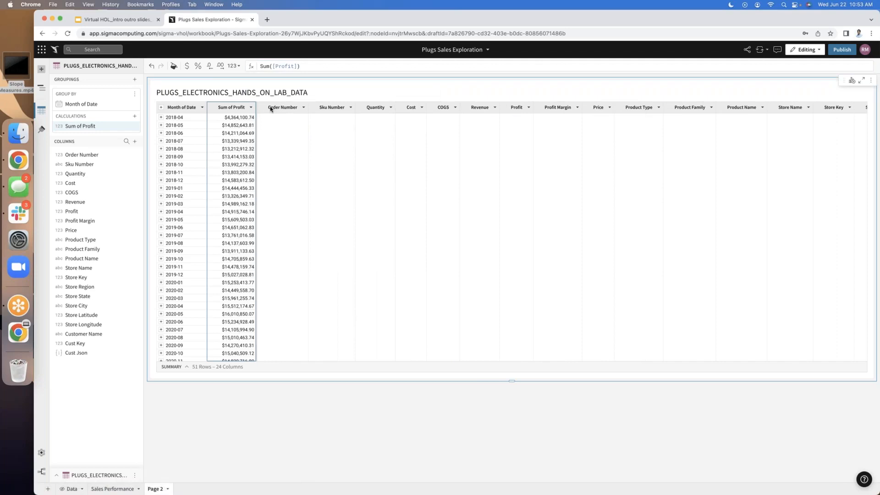
Rename the monthly sum of profit column as Monthly Profit
{"action": "double_click", "coordinate": [233, 108]}
{"action": "type", "text": "Monthly"}
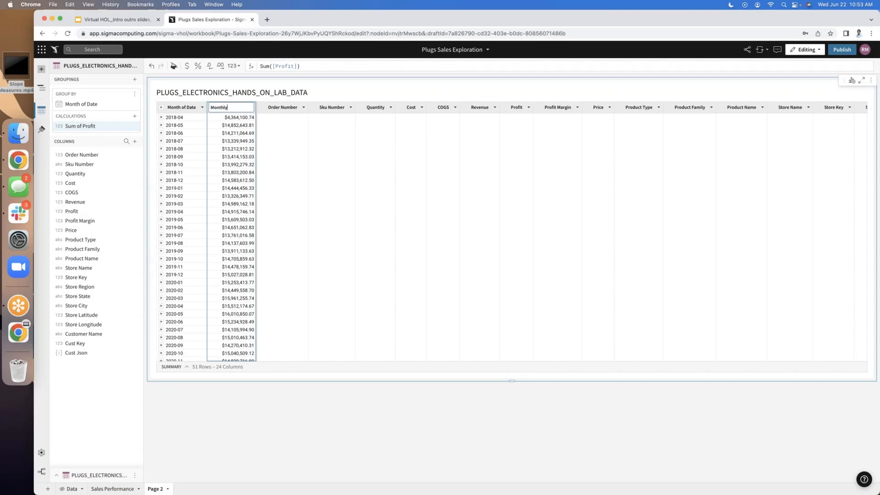
{"action": "type", "text": " Profit"}
{"action": "key", "text": "Return"}
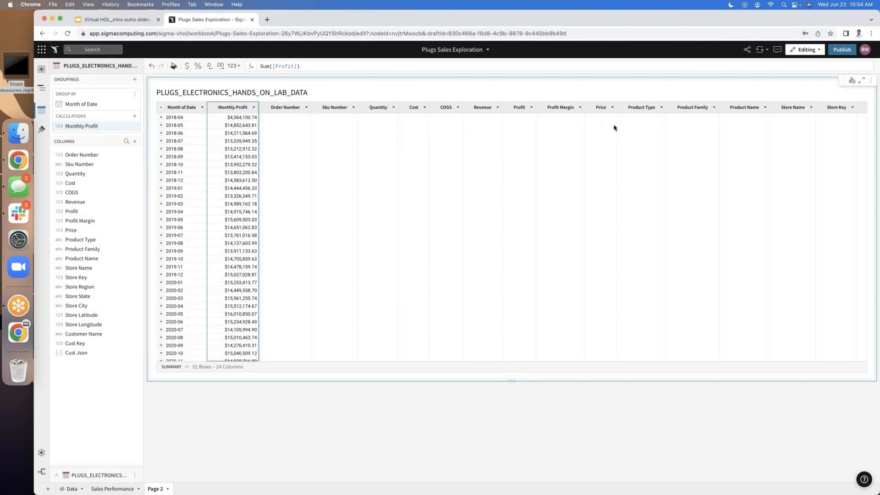
Group the table by Store Region as a second level beneath Month of Date
{"action": "scroll", "coordinate": [664, 127], "scroll_direction": "right", "scroll_amount": 8}
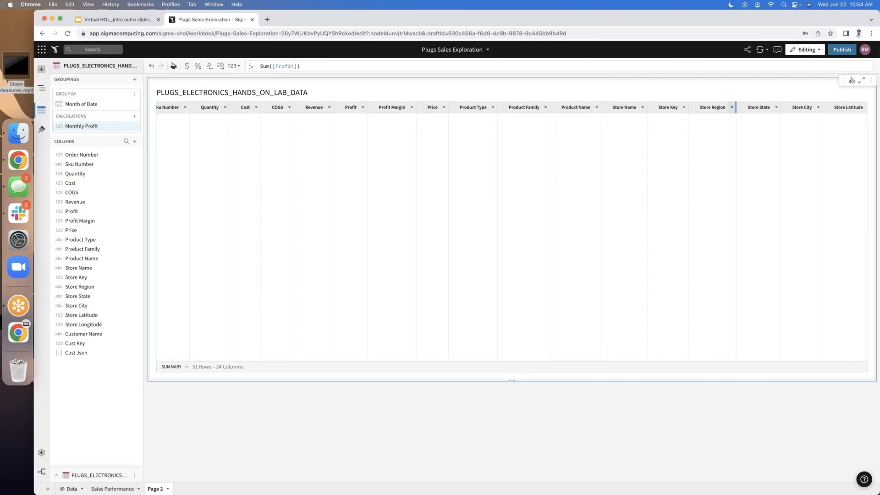
{"action": "left_click", "coordinate": [732, 107]}
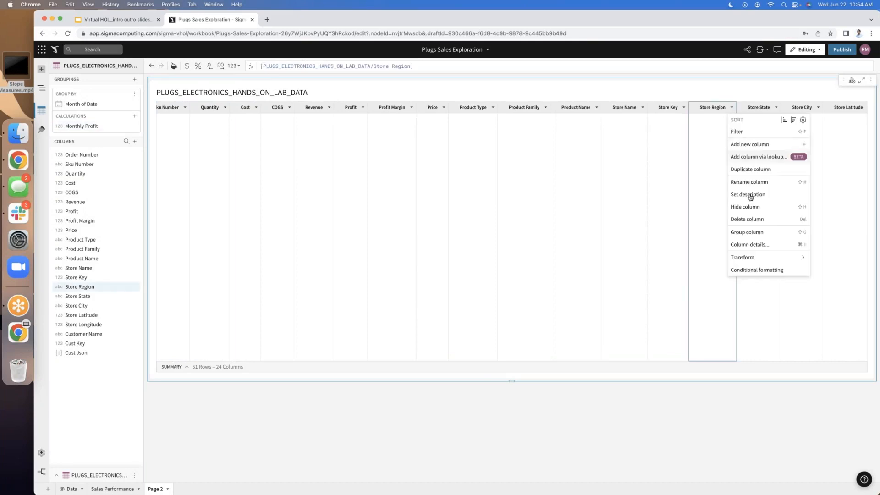
{"action": "left_click", "coordinate": [750, 235]}
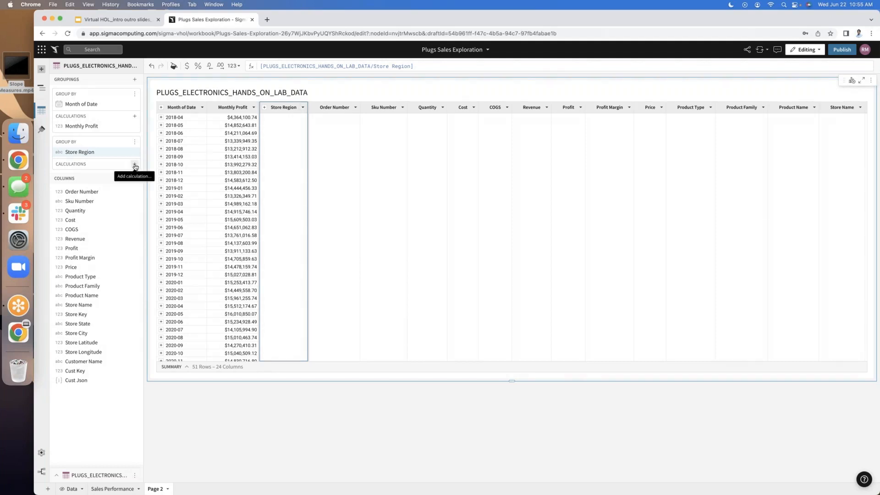
Add a new calculation to the Store Region grouping with the formula Sum([Profit])
{"action": "left_click", "coordinate": [135, 165]}
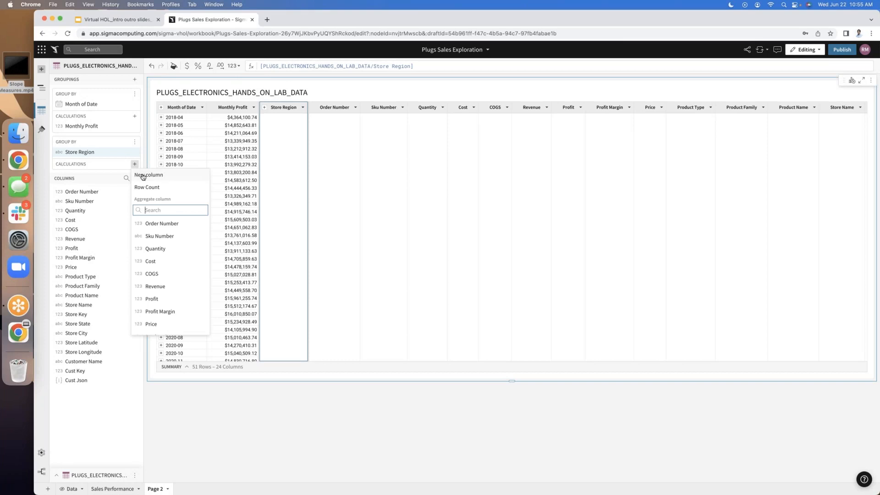
{"action": "left_click", "coordinate": [142, 176]}
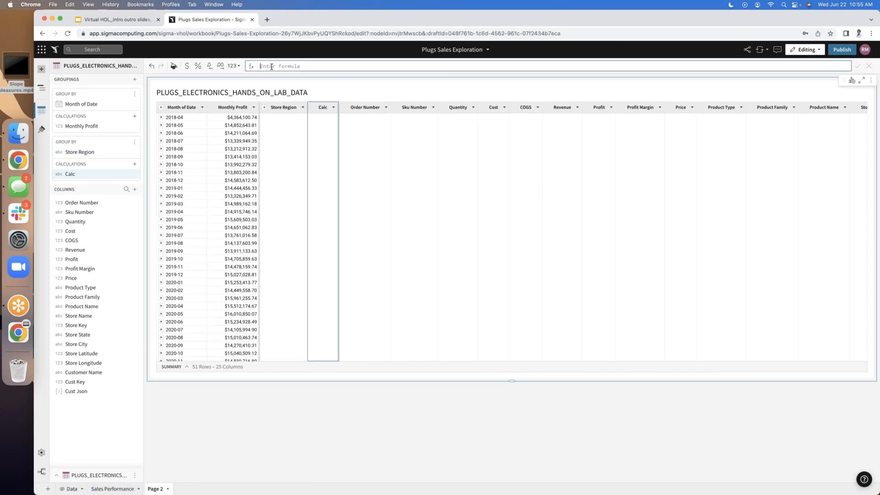
{"action": "type", "text": "Sum(profit"}
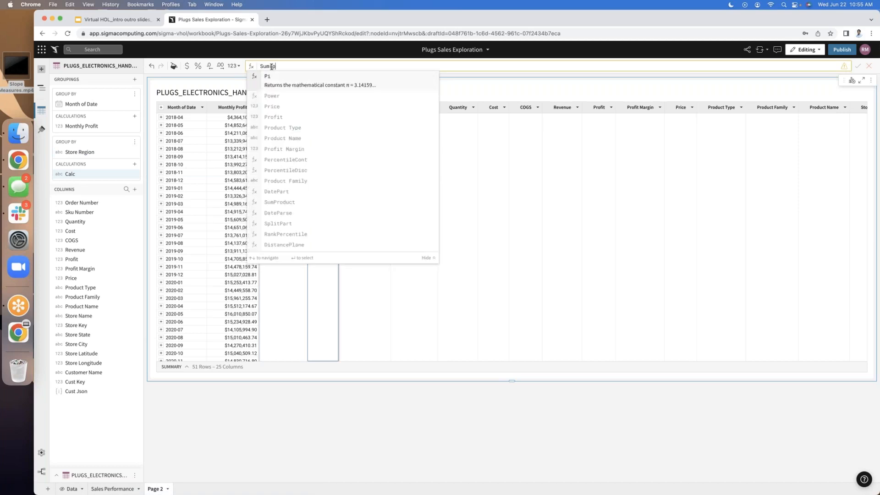
{"action": "key", "text": "Return"}
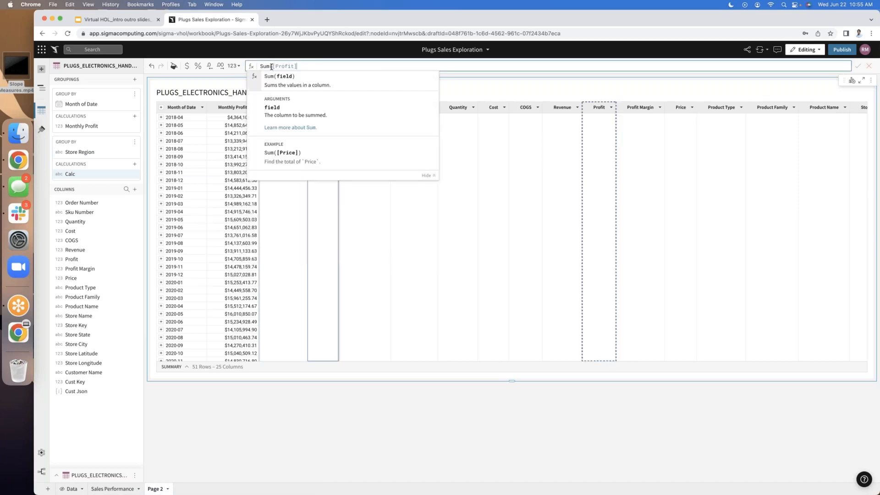
{"action": "key", "text": "Return"}
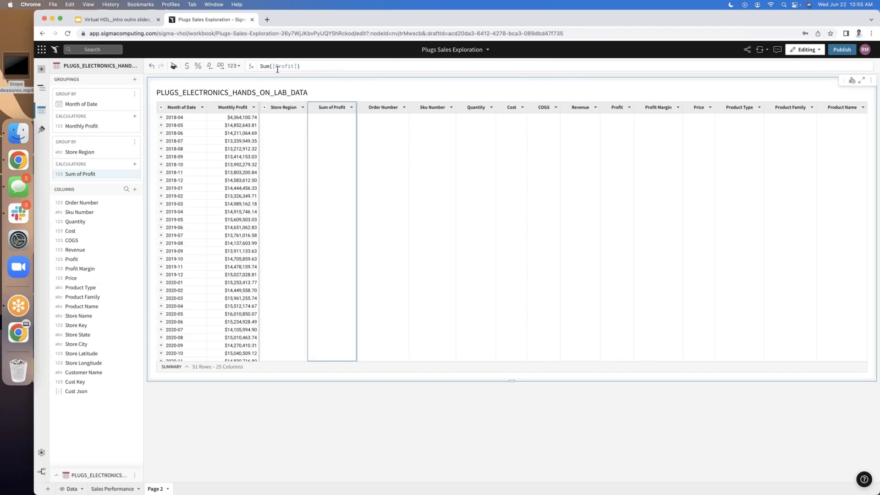
Expand all the month groups and rename the Store Region grouping's profit column as Regional Profit
{"action": "left_click", "coordinate": [162, 110]}
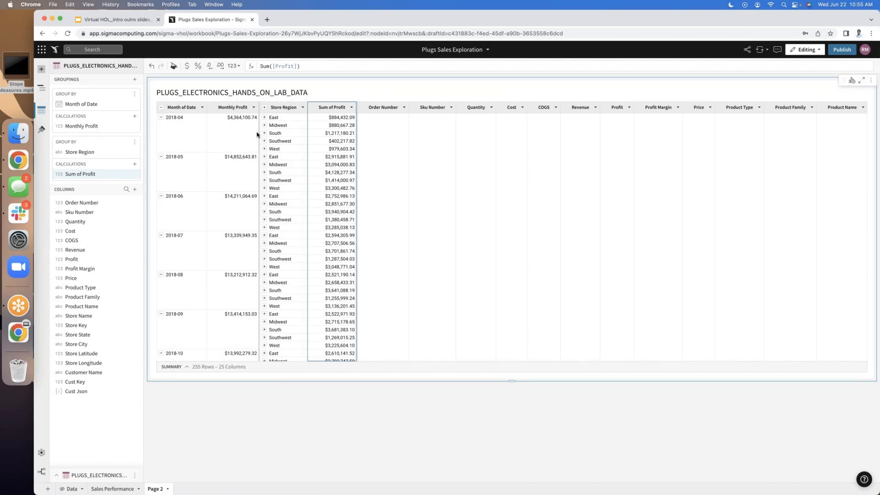
{"action": "double_click", "coordinate": [323, 107]}
{"action": "type", "text": "Regional Profit"}
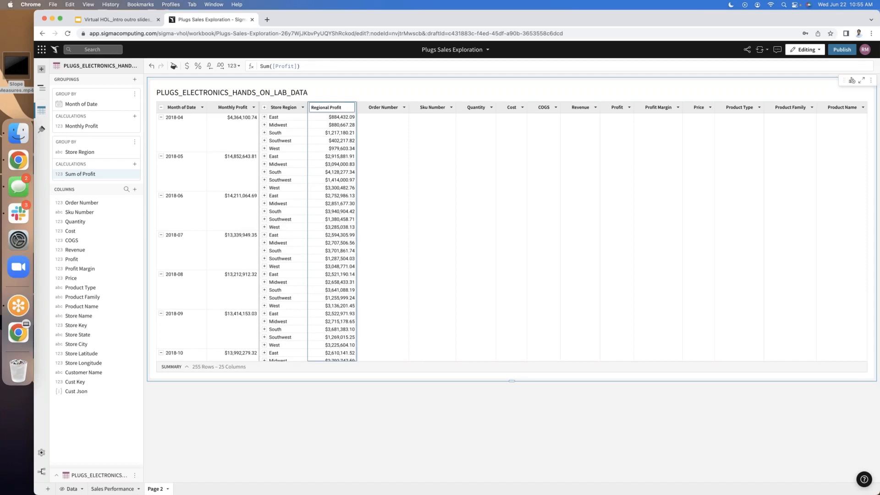
{"action": "key", "text": "Return"}
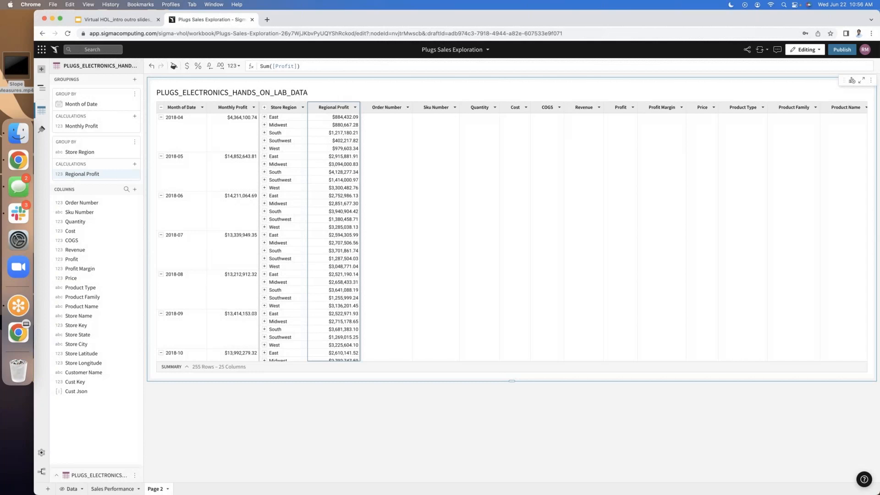
Add a column after Regional Profit with the formula [Regional Profit] / [Monthly Profit]
{"action": "left_click", "coordinate": [355, 108]}
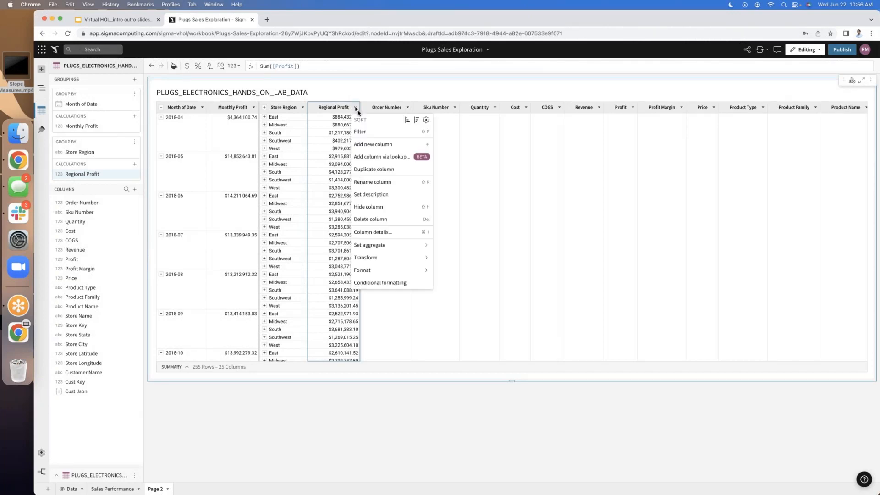
{"action": "left_click", "coordinate": [370, 144]}
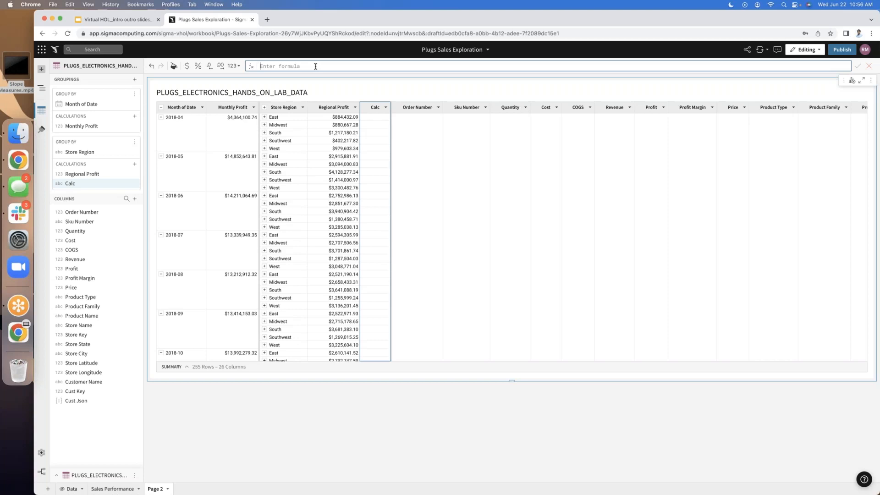
{"action": "type", "text": "regin"}
{"action": "key", "text": "Return"}
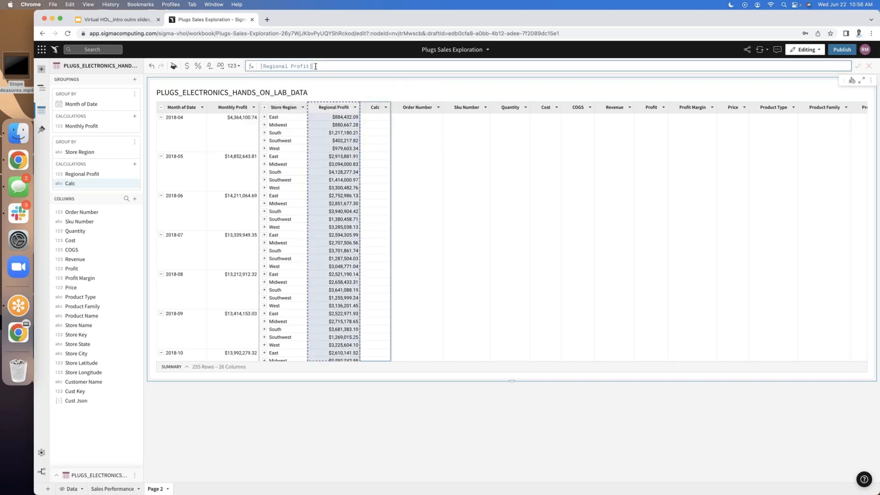
{"action": "type", "text": "/Monthly"}
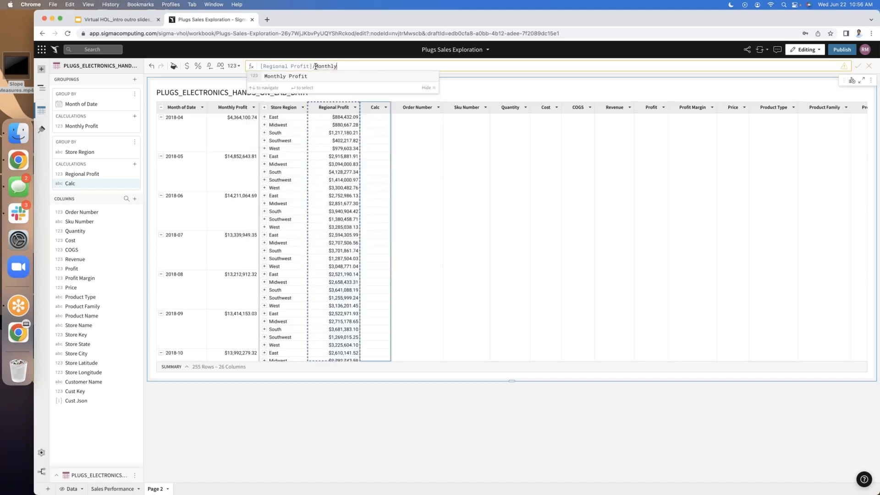
{"action": "key", "text": "Return"}
{"action": "key", "text": "Return"}
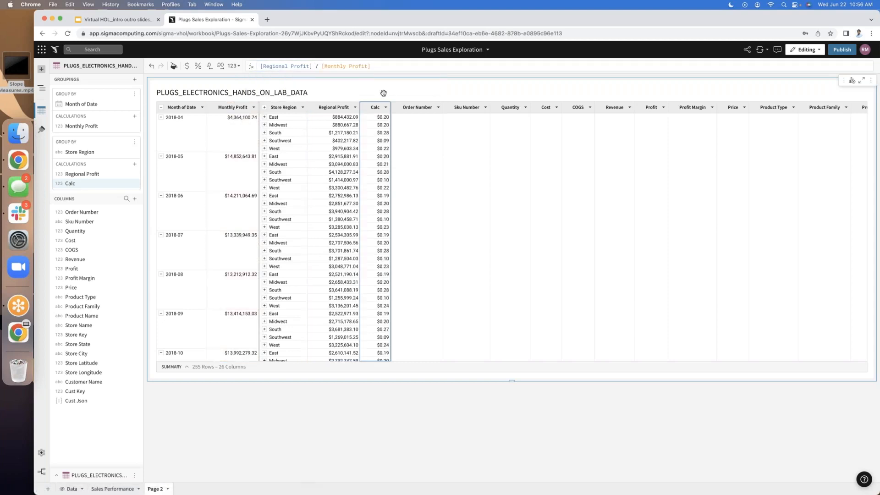
Format the profit ratio column as a percentage and rename it Contribution
{"action": "left_click", "coordinate": [198, 68]}
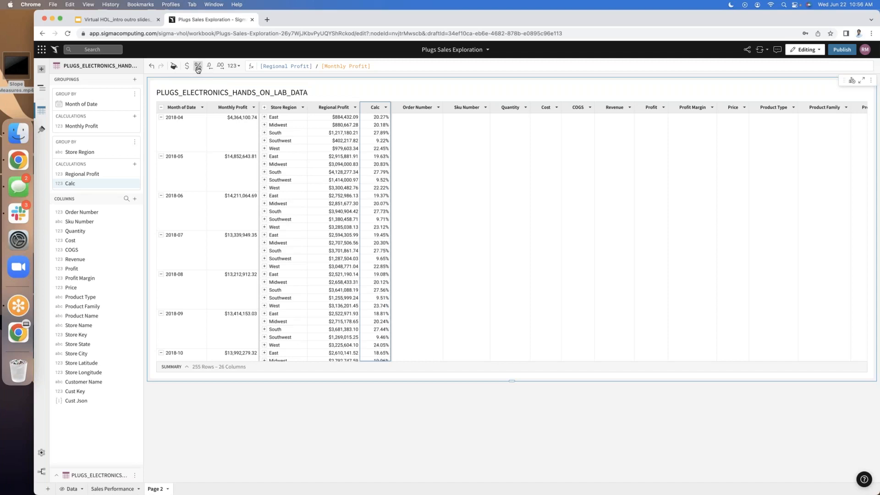
{"action": "double_click", "coordinate": [369, 107]}
{"action": "type", "text": "Cont"}
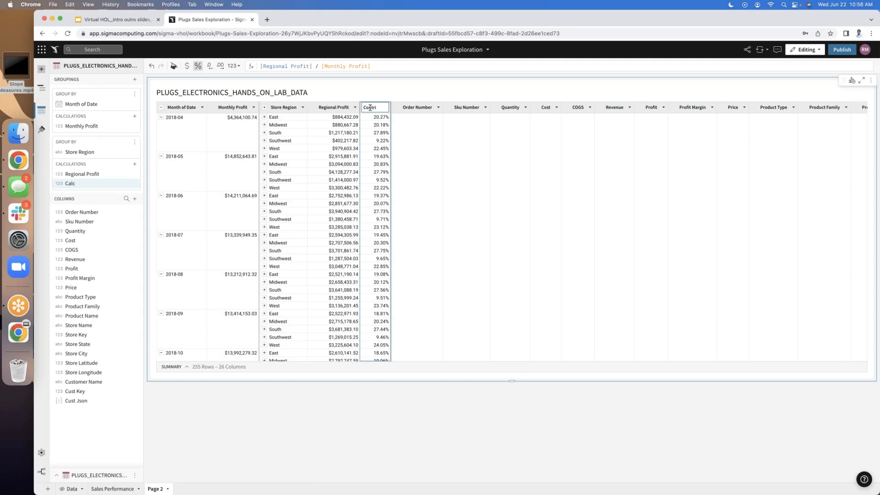
{"action": "type", "text": "ribution"}
{"action": "key", "text": "Return"}
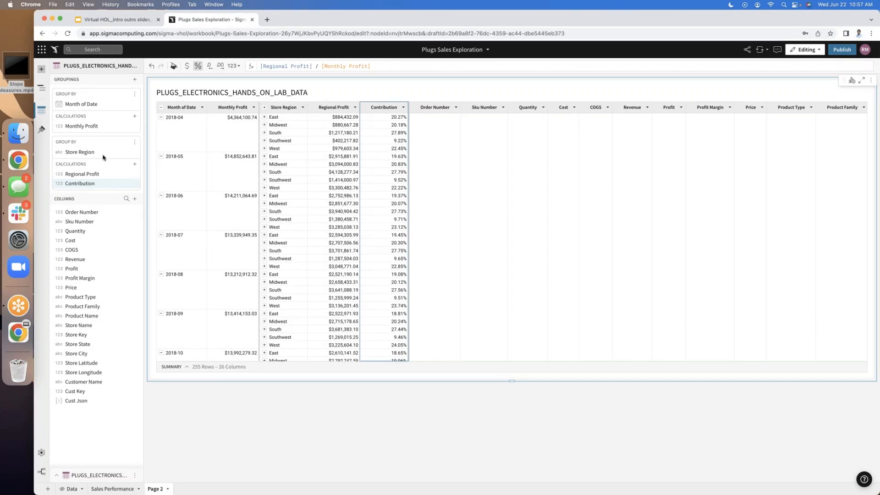
Show totals for the Store Region grouping and inspect the monthly total and grand total rows
{"action": "mouse_move", "coordinate": [108, 144]}
{"action": "left_mouse_down"}
{"action": "mouse_move", "coordinate": [111, 98]}
{"action": "mouse_move", "coordinate": [110, 144]}
{"action": "left_mouse_up"}
{"action": "left_click", "coordinate": [302, 108]}
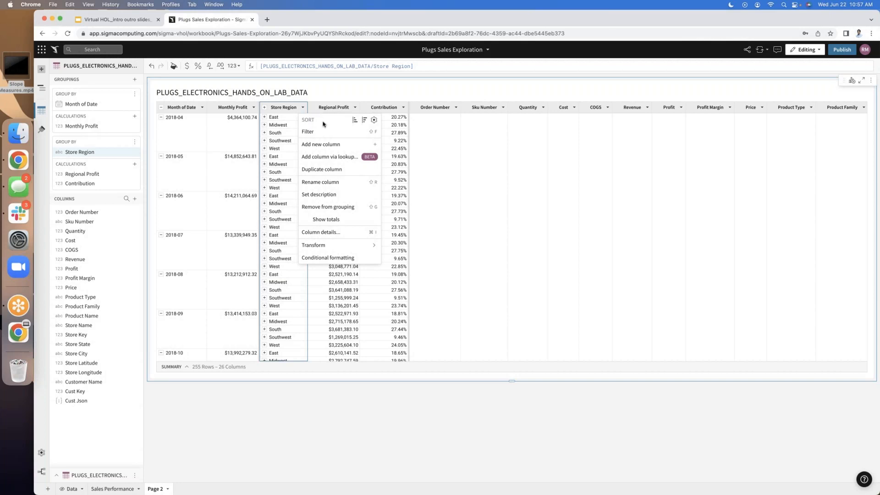
{"action": "left_click", "coordinate": [331, 222]}
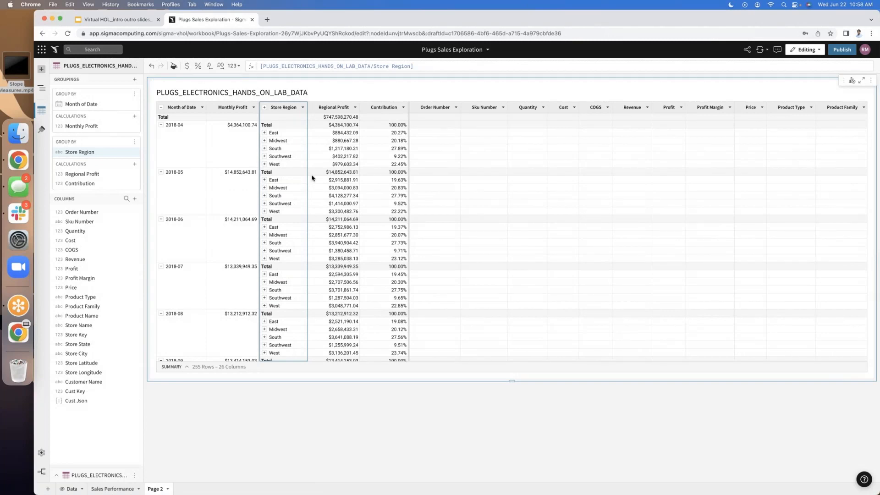
{"action": "left_click", "coordinate": [283, 128]}
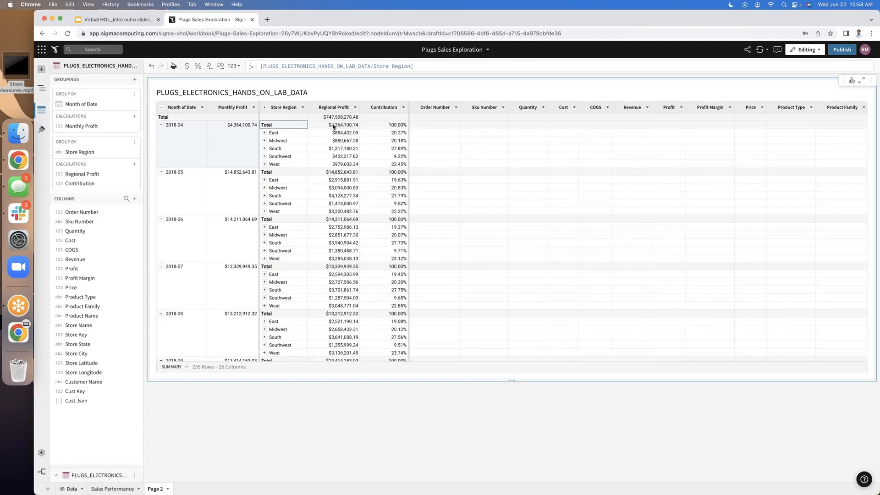
{"action": "left_click", "coordinate": [282, 118]}
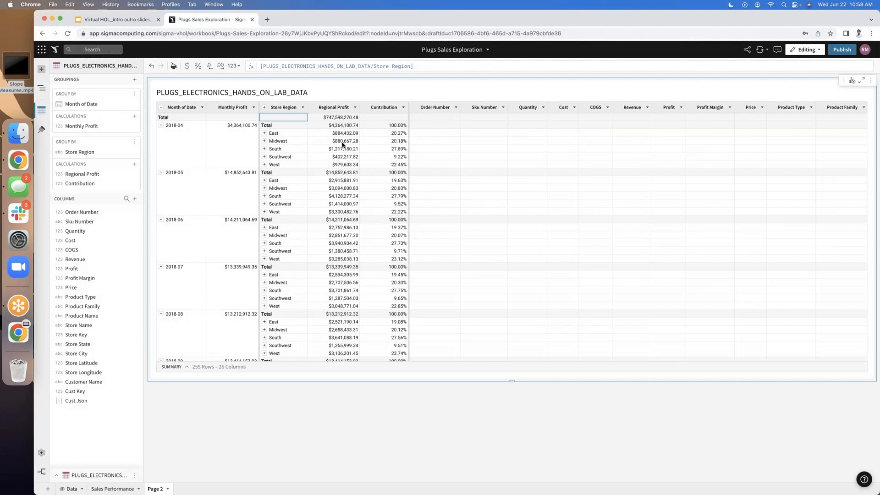
Apply color scale conditional formatting to the background of the Regional Profit column
{"action": "left_click", "coordinate": [356, 109]}
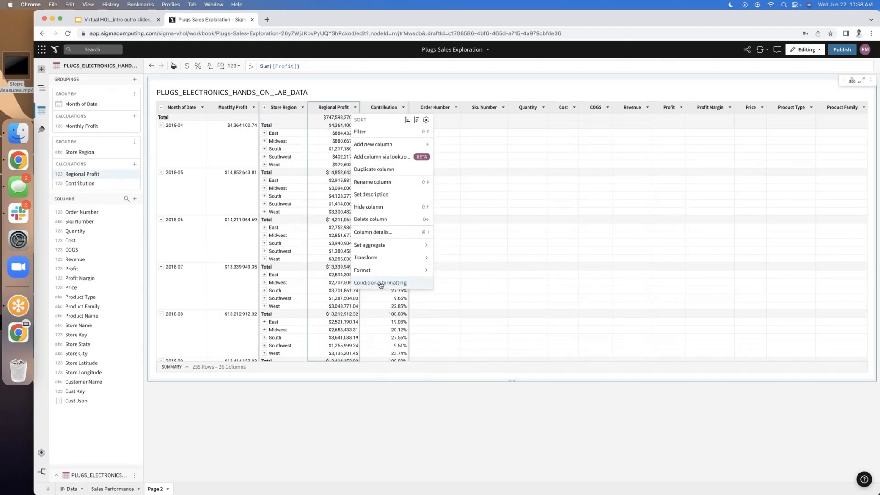
{"action": "left_click", "coordinate": [380, 283]}
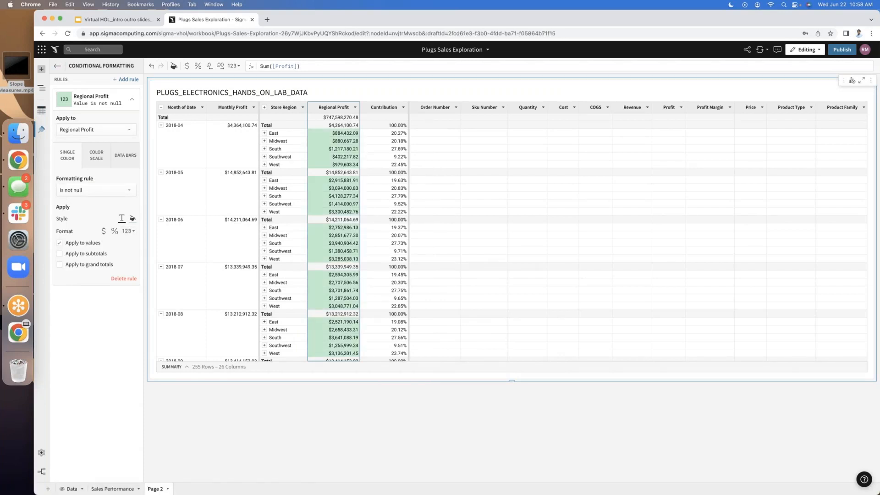
{"action": "left_click", "coordinate": [98, 158]}
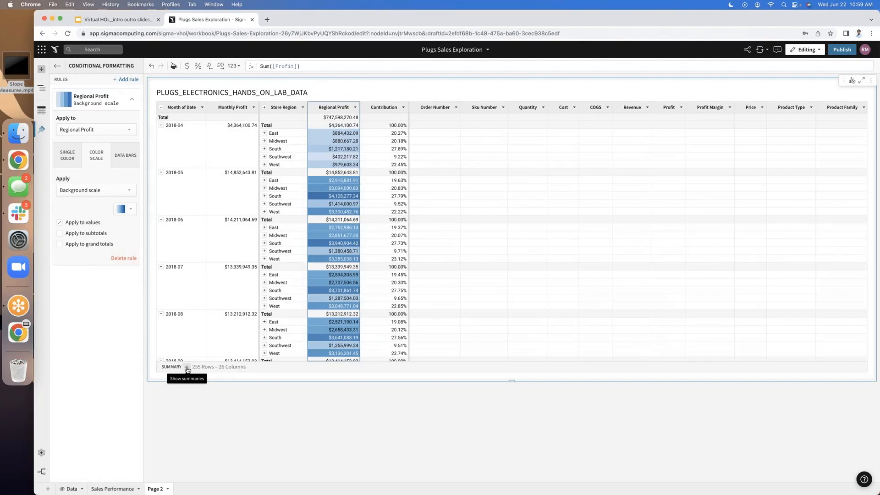
Show the table's summary bar and add a summary that aggregates the Revenue column
{"action": "left_click", "coordinate": [188, 368]}
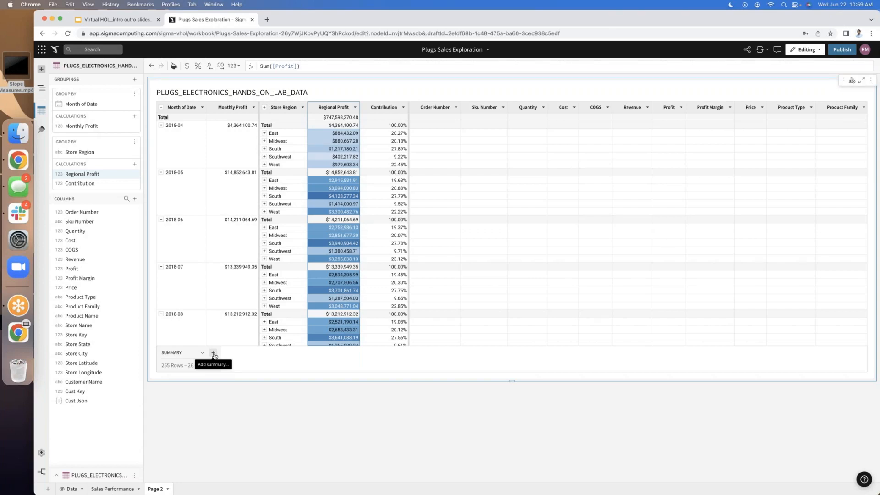
{"action": "left_click", "coordinate": [213, 354]}
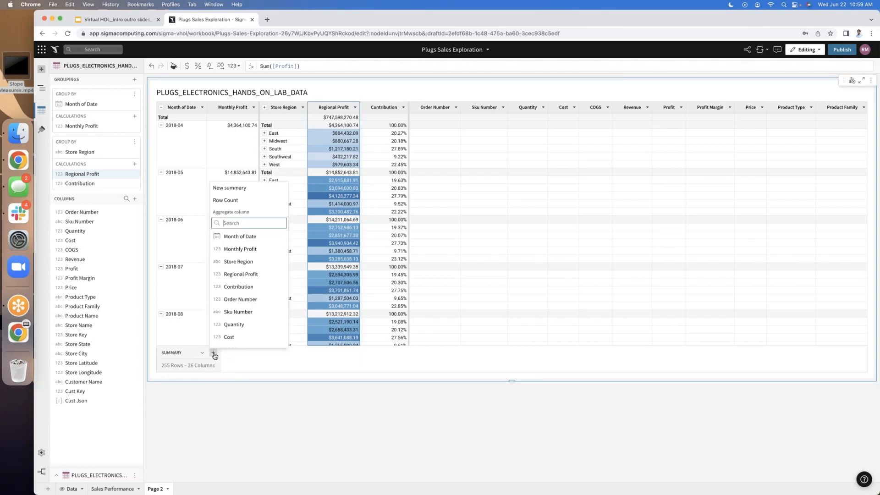
{"action": "type", "text": "reven"}
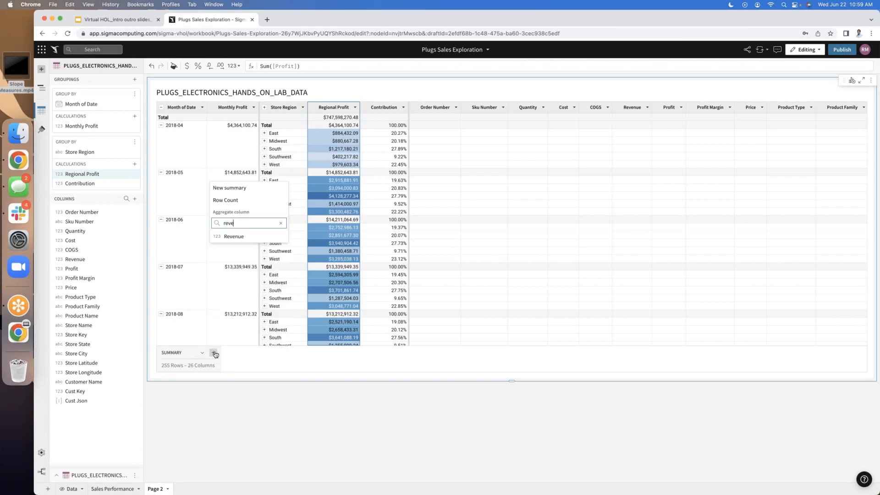
{"action": "left_click", "coordinate": [259, 238]}
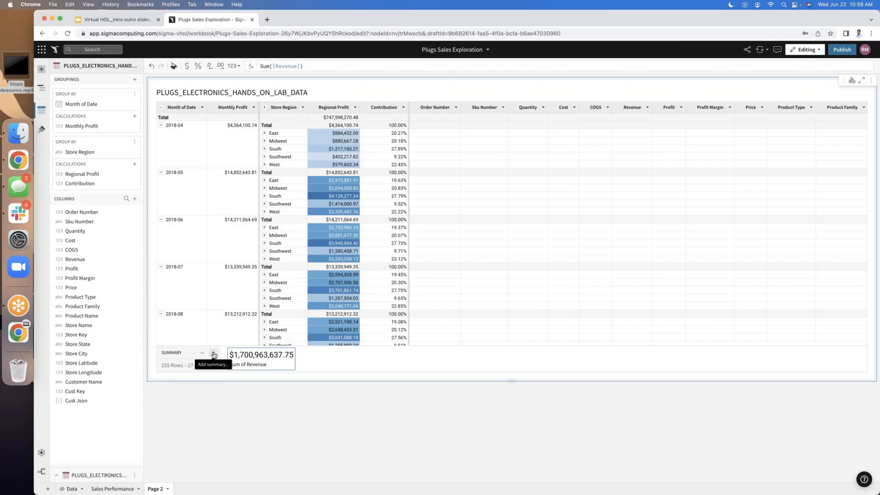
Add a second summary that aggregates the COGS column and check the formula behind the Sum of Revenue summary
{"action": "left_click", "coordinate": [214, 354]}
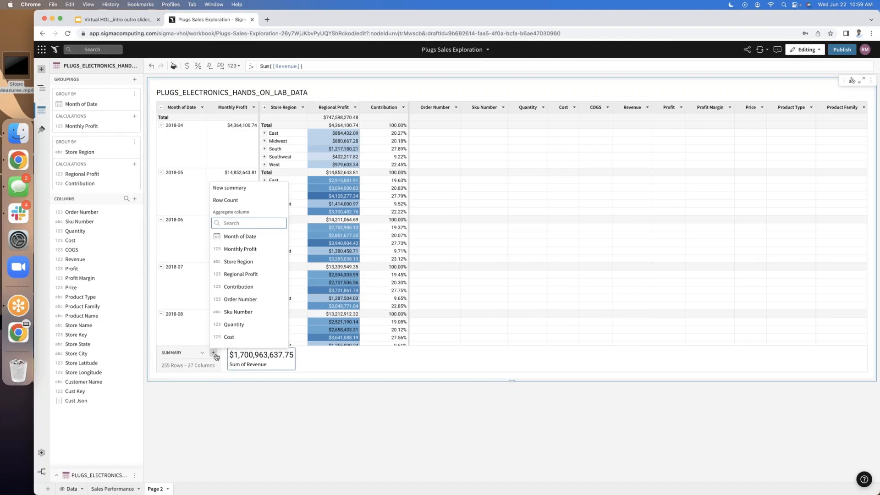
{"action": "type", "text": "COGS"}
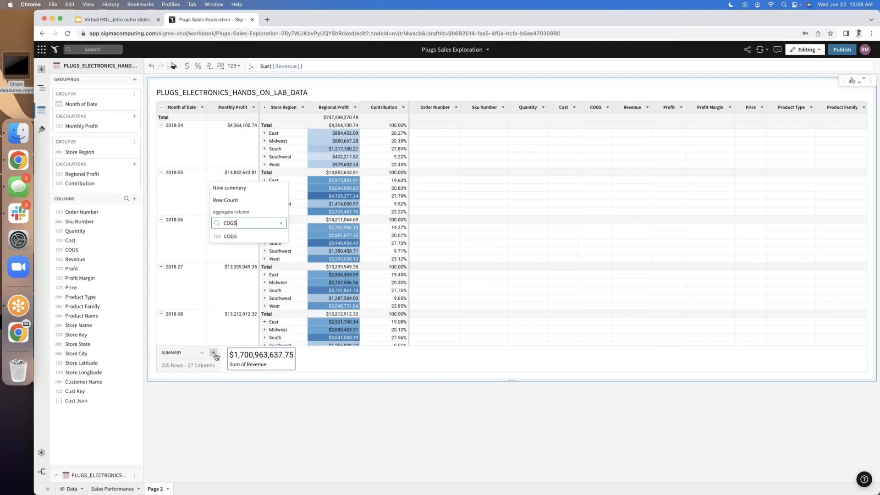
{"action": "left_click", "coordinate": [247, 236]}
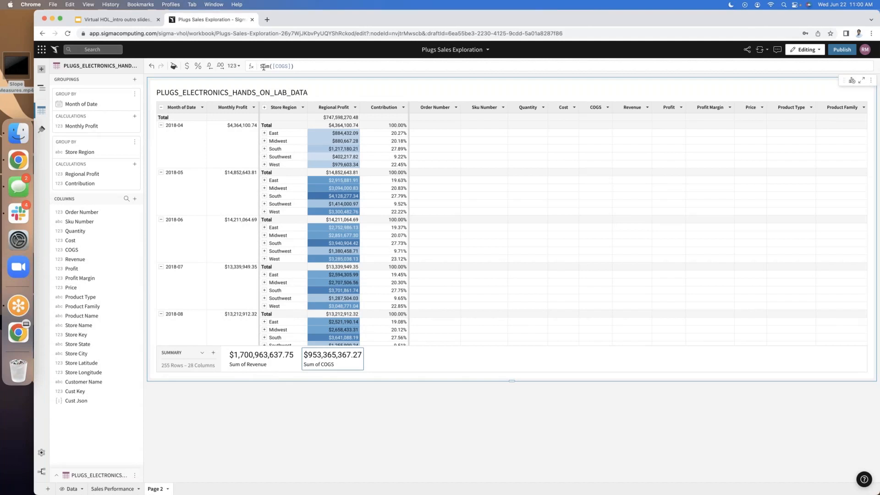
{"action": "left_click", "coordinate": [259, 365]}
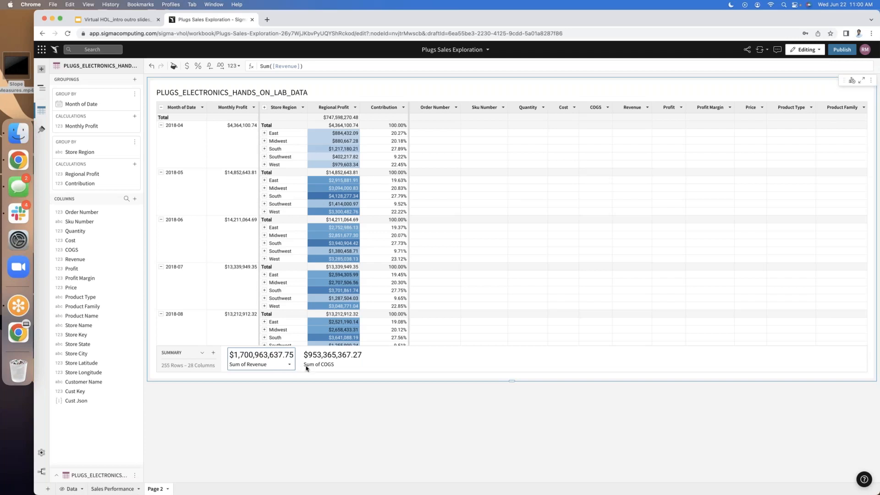
Add a new summary with the formula [Sum of Revenue] - [Sum of COGS] and name it Total Profit
{"action": "left_click", "coordinate": [214, 354]}
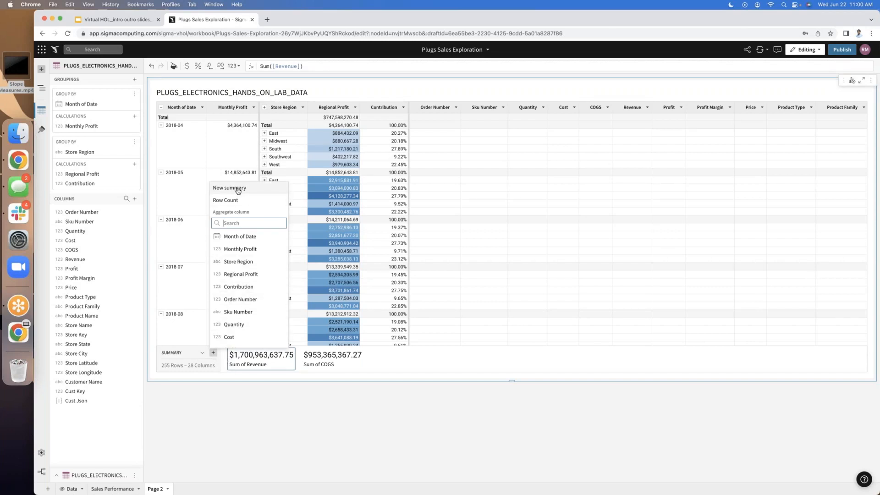
{"action": "left_click", "coordinate": [238, 191]}
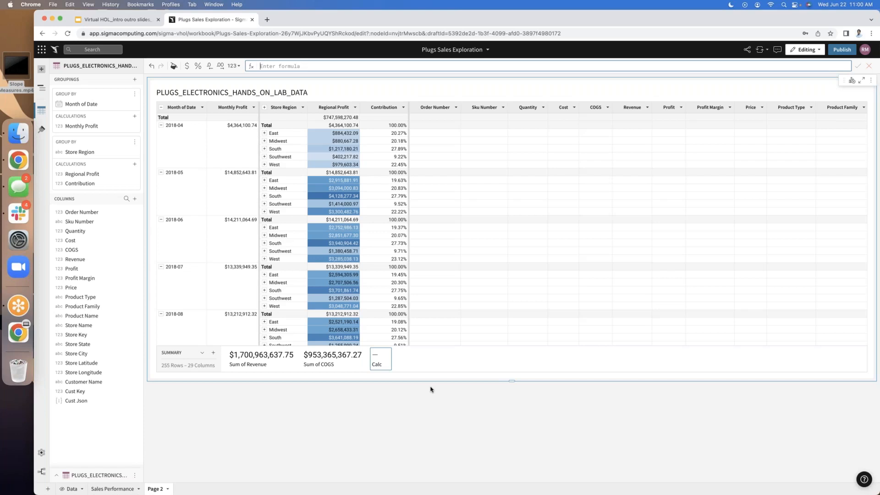
{"action": "type", "text": "sumof"}
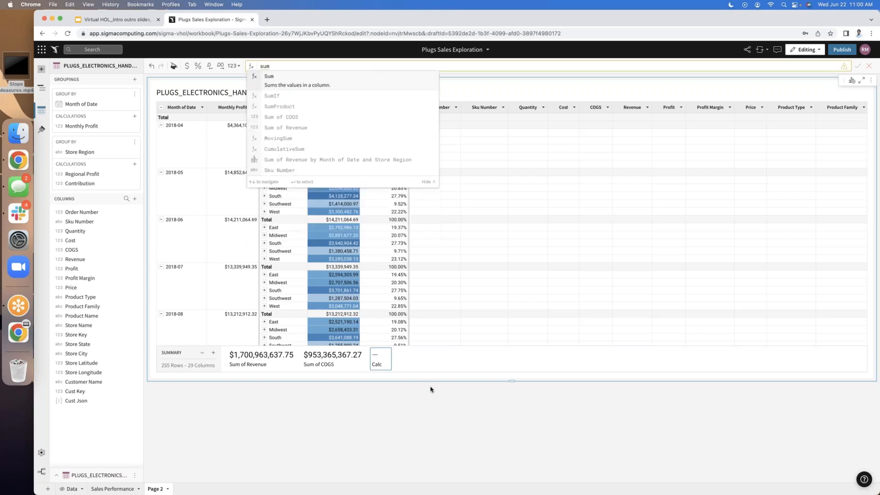
{"action": "key", "text": "Down"}
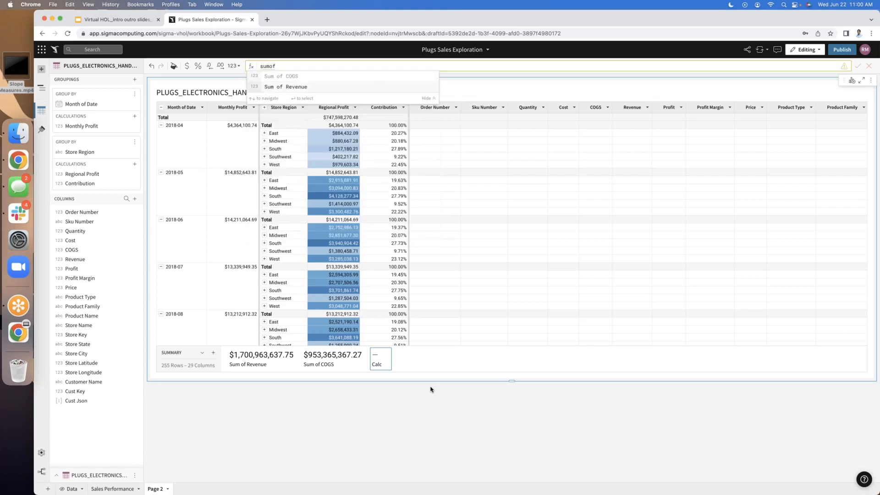
{"action": "key", "text": "Return"}
{"action": "type", "text": "-"}
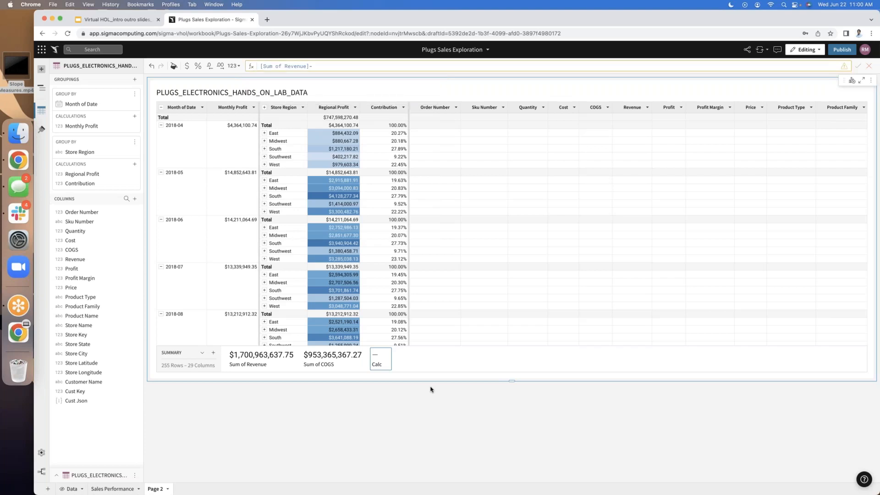
{"action": "type", "text": "Sumof"}
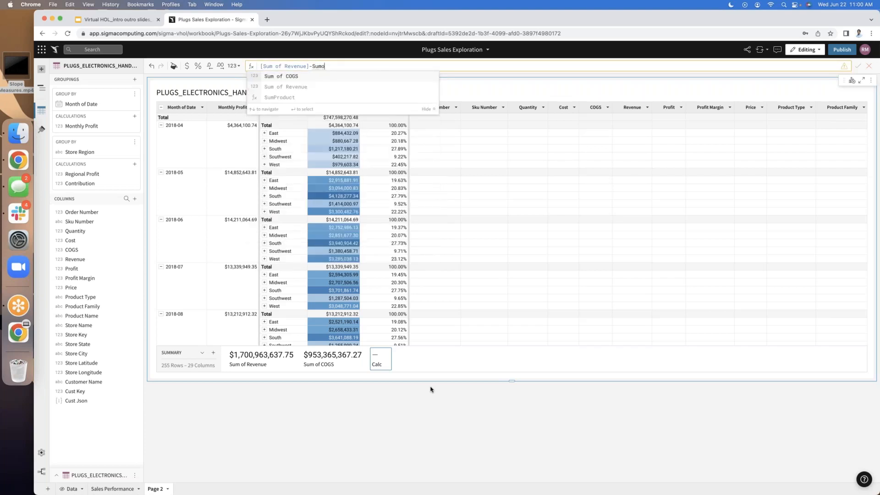
{"action": "left_click", "coordinate": [301, 80]}
{"action": "key", "text": "Return"}
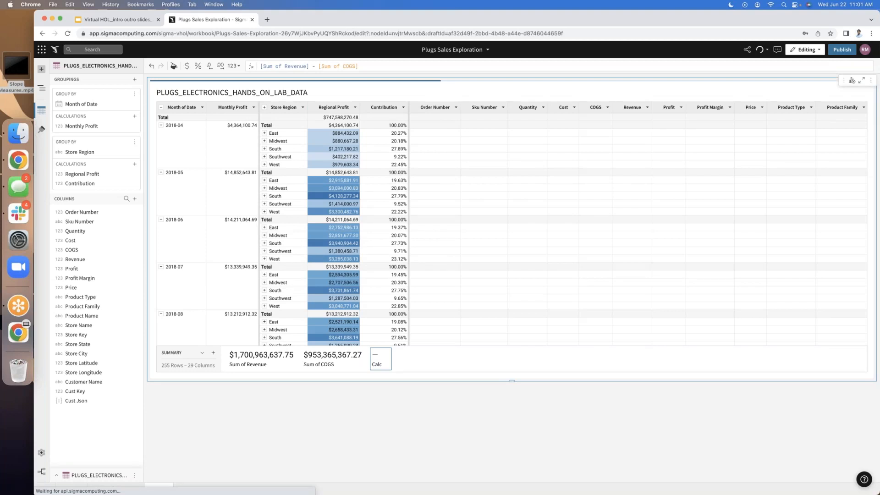
{"action": "key", "text": "Return"}
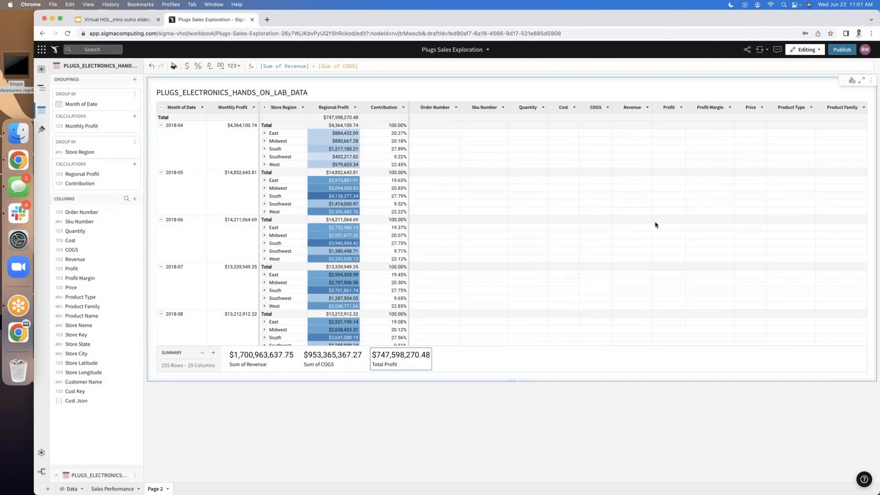
Create a child Single Value visualization from the table that shows Total Profit with value aggregation turned off
{"action": "left_click", "coordinate": [851, 82]}
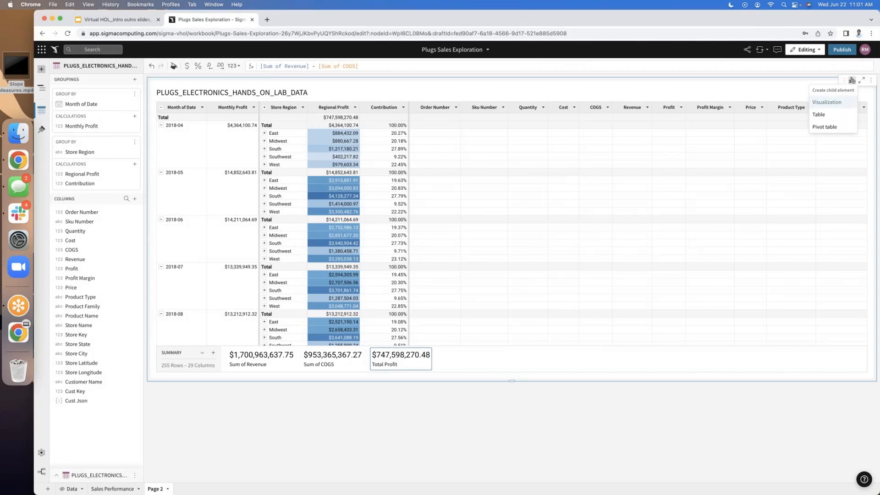
{"action": "left_click", "coordinate": [827, 102]}
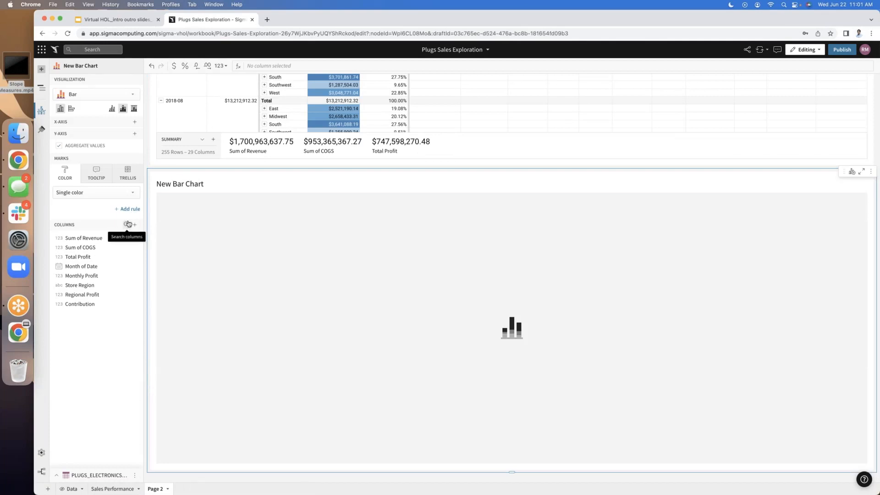
{"action": "left_click", "coordinate": [104, 97]}
{"action": "scroll", "coordinate": [96, 181], "scroll_direction": "down", "scroll_amount": 2}
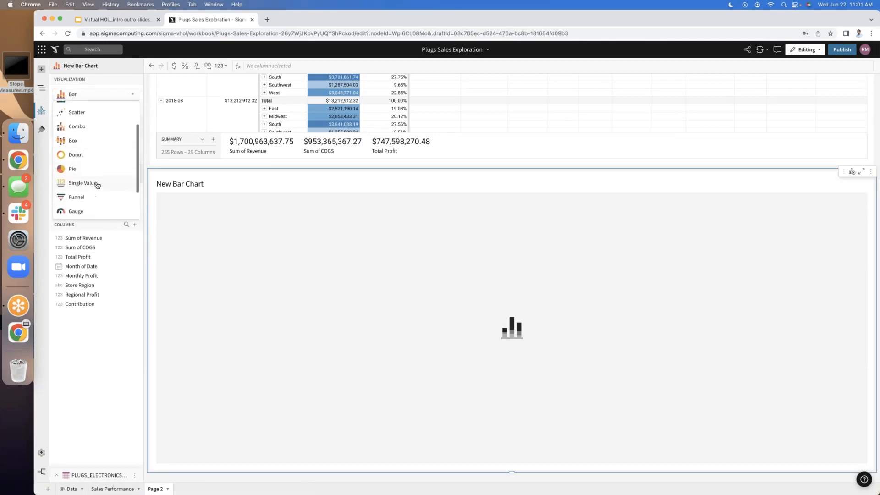
{"action": "left_click", "coordinate": [97, 184]}
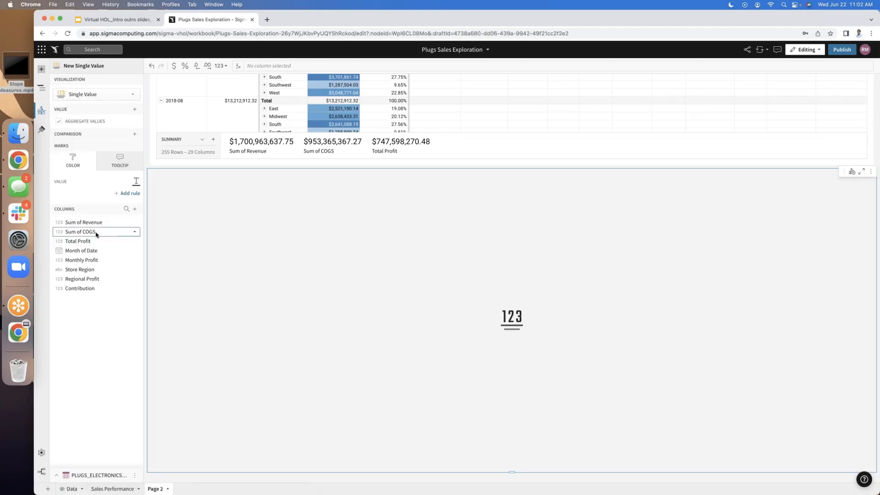
{"action": "left_click_drag", "start_coordinate": [99, 241], "coordinate": [105, 126]}
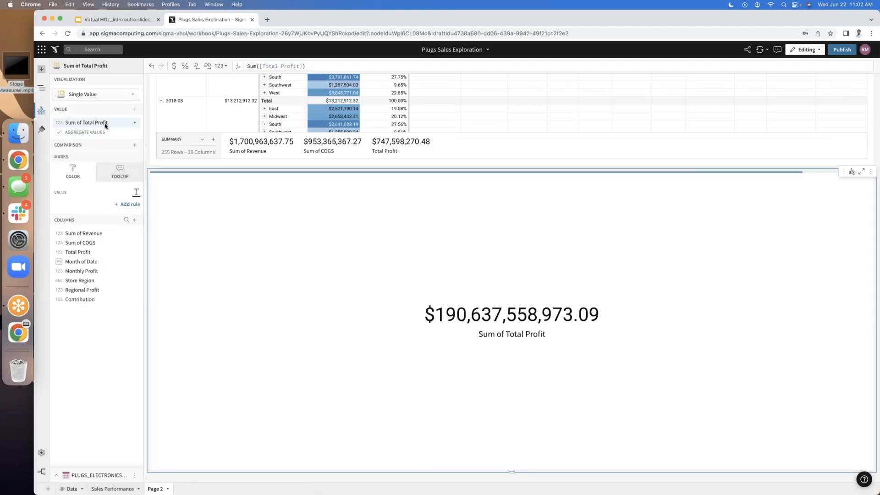
{"action": "left_click", "coordinate": [59, 133]}
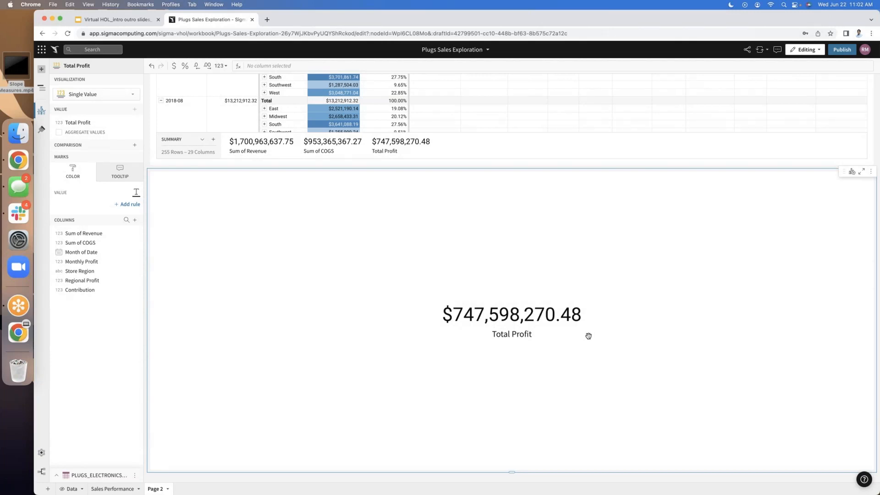
Delete the Total Profit single value element from the page
{"action": "left_click", "coordinate": [871, 171]}
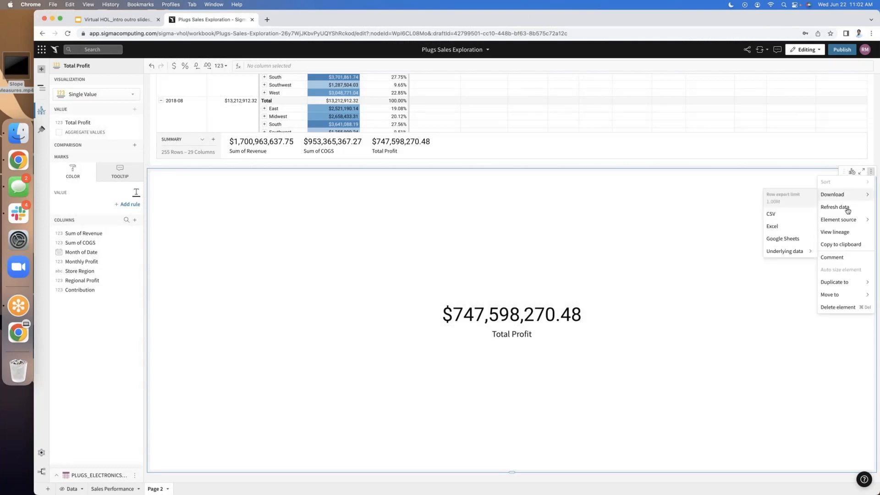
{"action": "left_click", "coordinate": [835, 307]}
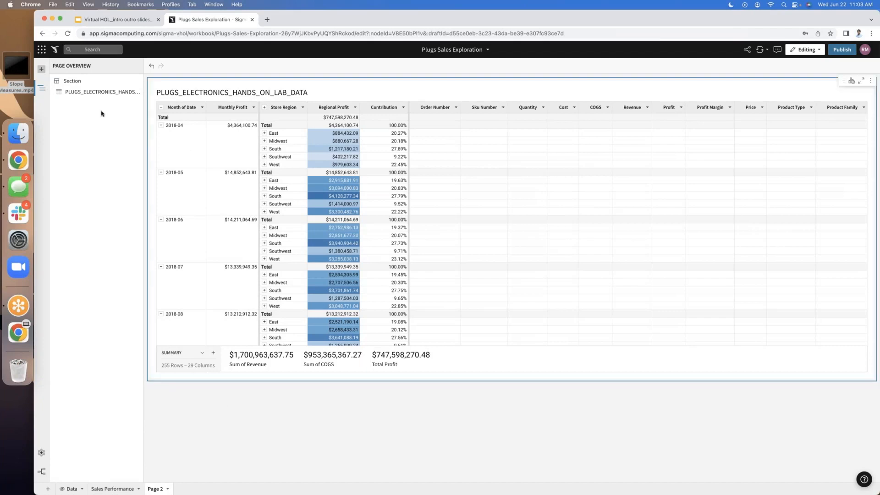
Add a text box control of type Parameter with value type Number and control ID Forecast
{"action": "left_click", "coordinate": [41, 70]}
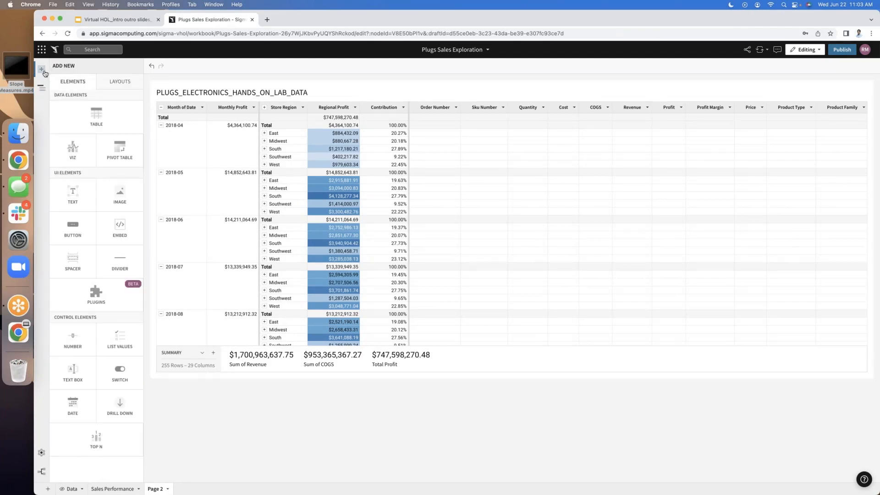
{"action": "left_click", "coordinate": [73, 375]}
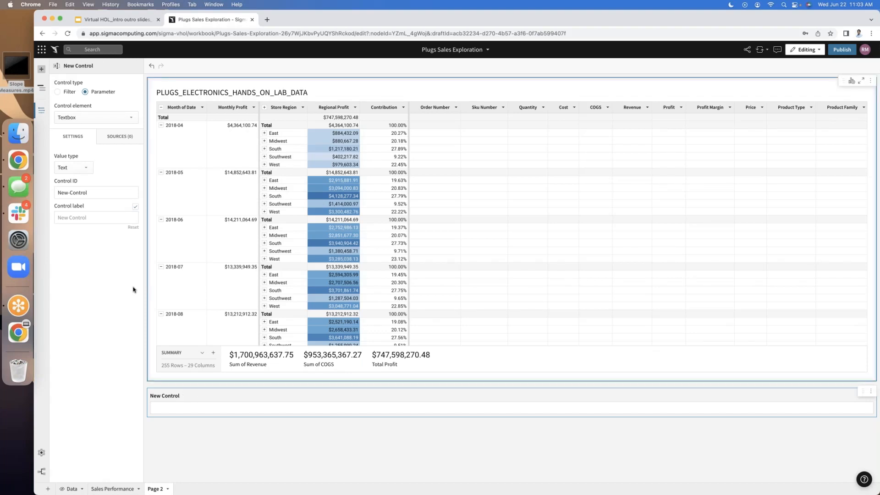
{"action": "left_click", "coordinate": [77, 93]}
{"action": "left_click", "coordinate": [84, 92]}
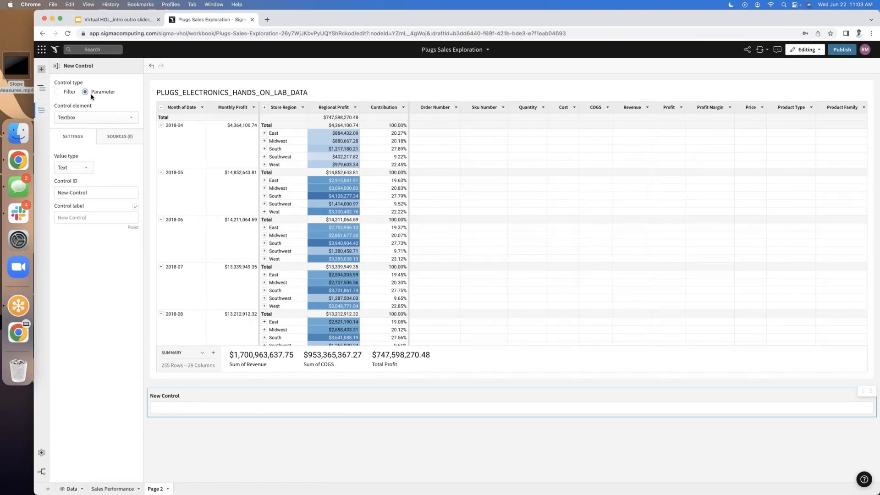
{"action": "left_click", "coordinate": [80, 171]}
{"action": "left_click", "coordinate": [77, 193]}
{"action": "left_click", "coordinate": [95, 192]}
{"action": "type", "text": "Porecast"}
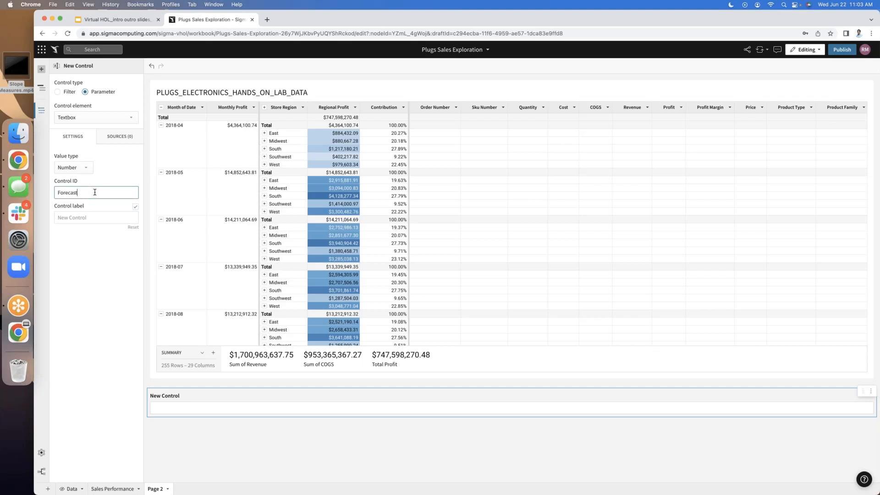
{"action": "key", "text": "Return"}
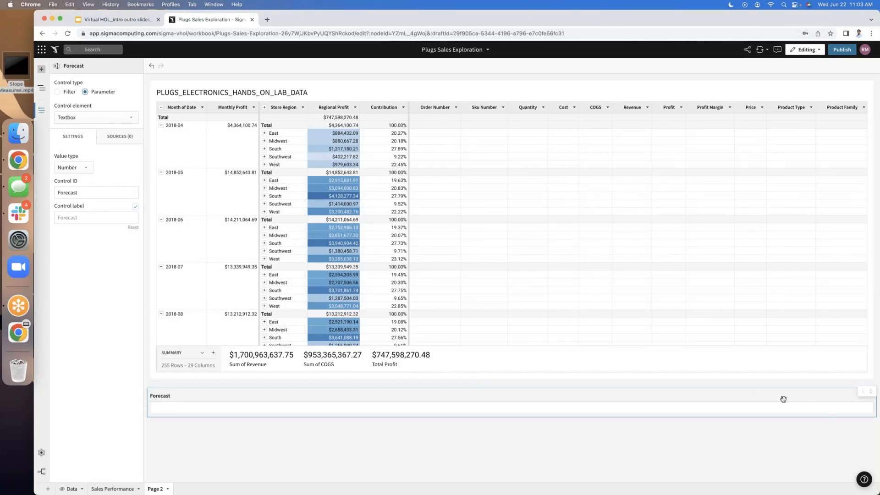
Set the value of the Forecast control to 1.1
{"action": "left_click", "coordinate": [862, 407]}
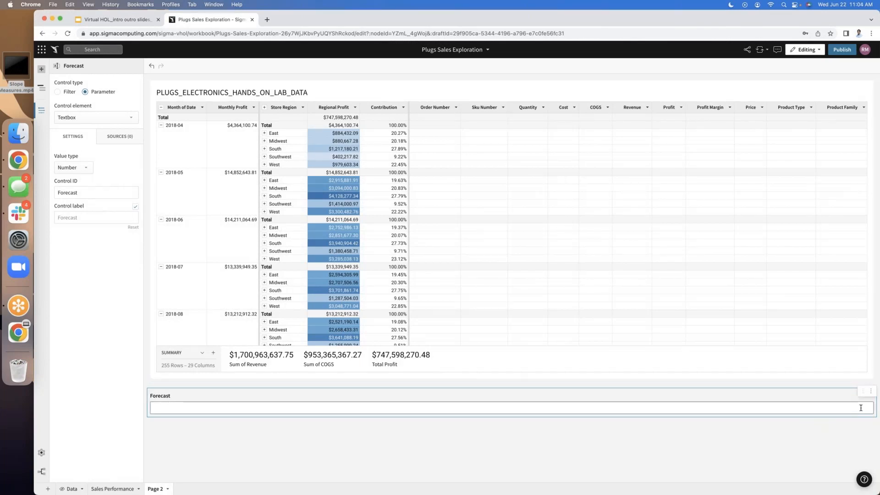
{"action": "key", "text": "Return"}
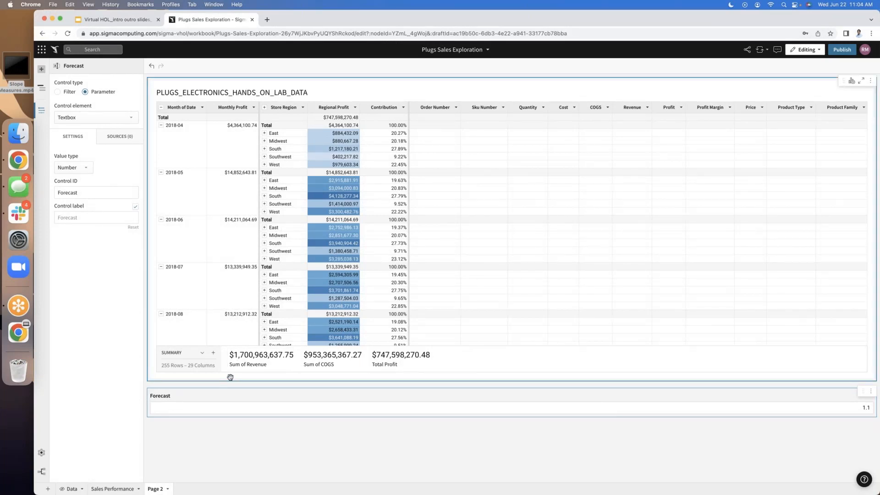
Change the Sum of Revenue summary formula to Sum([Revenue]) * [Forecast] and publish the workbook
{"action": "left_click", "coordinate": [254, 365]}
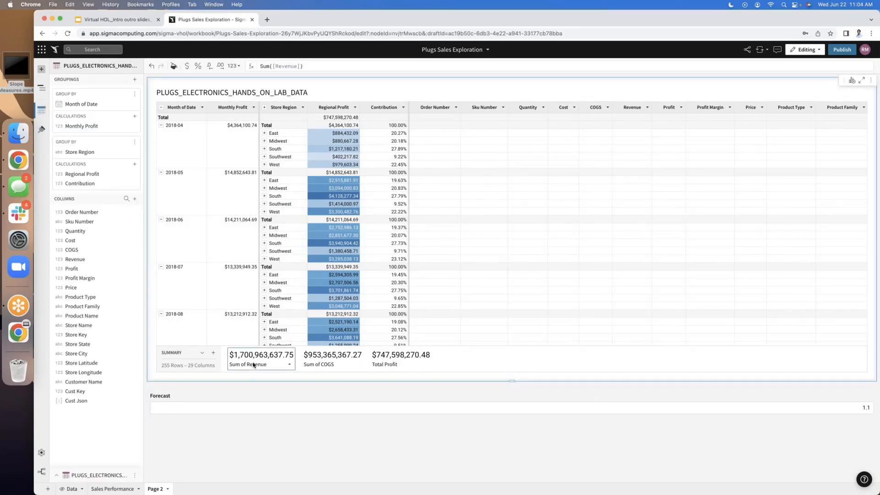
{"action": "left_click", "coordinate": [324, 67]}
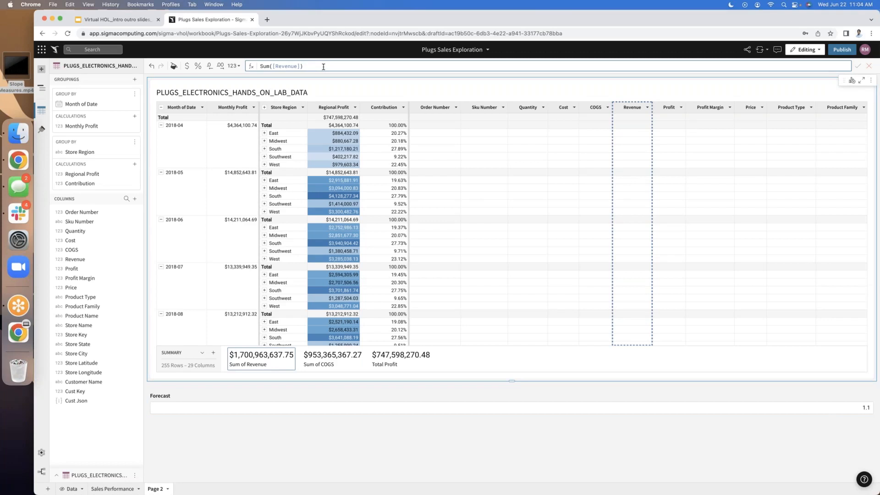
{"action": "type", "text": "*"}
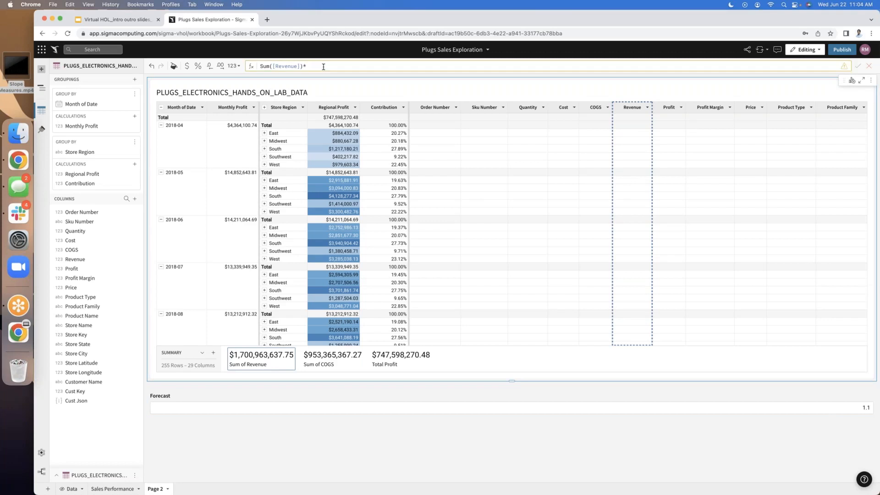
{"action": "type", "text": "for"}
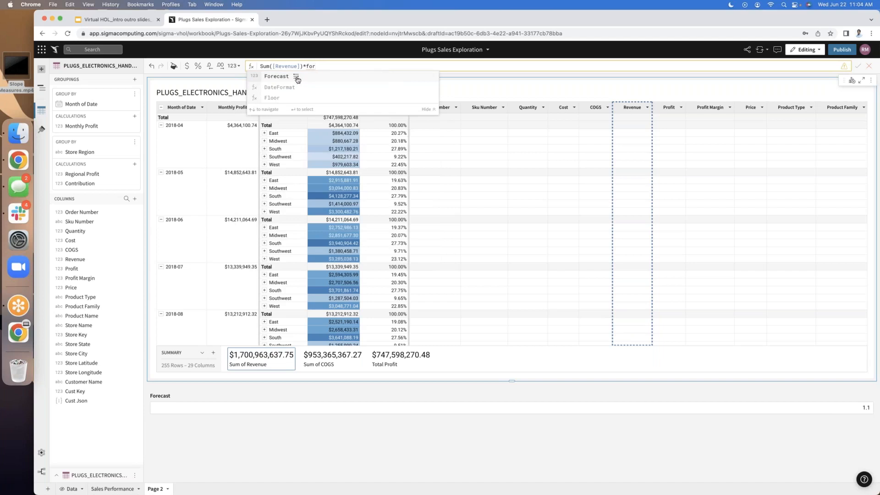
{"action": "left_click", "coordinate": [297, 79]}
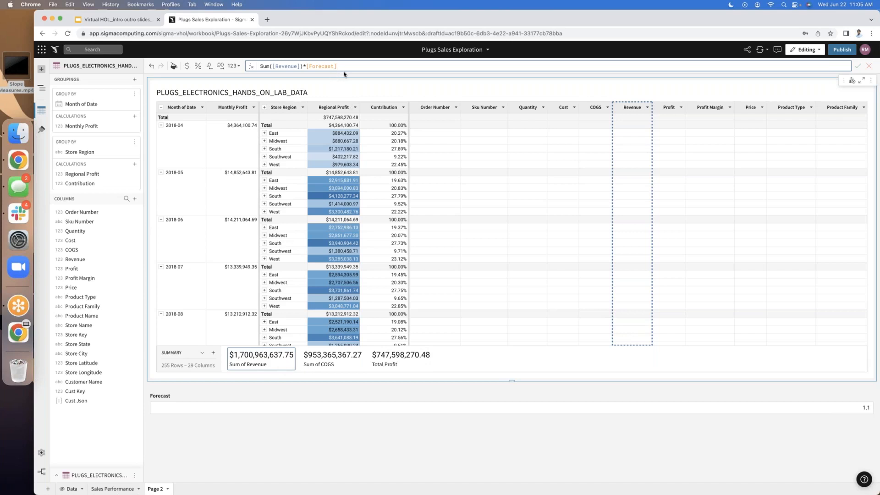
{"action": "key", "text": "Return"}
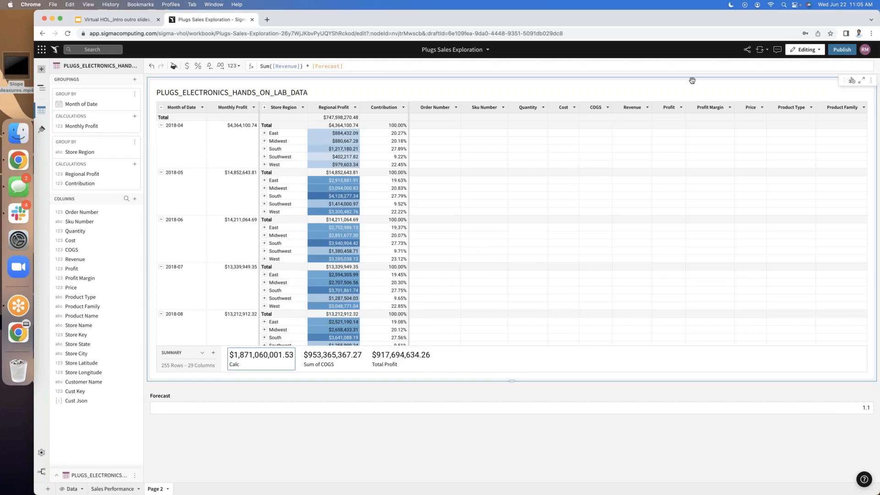
{"action": "left_click", "coordinate": [841, 51]}
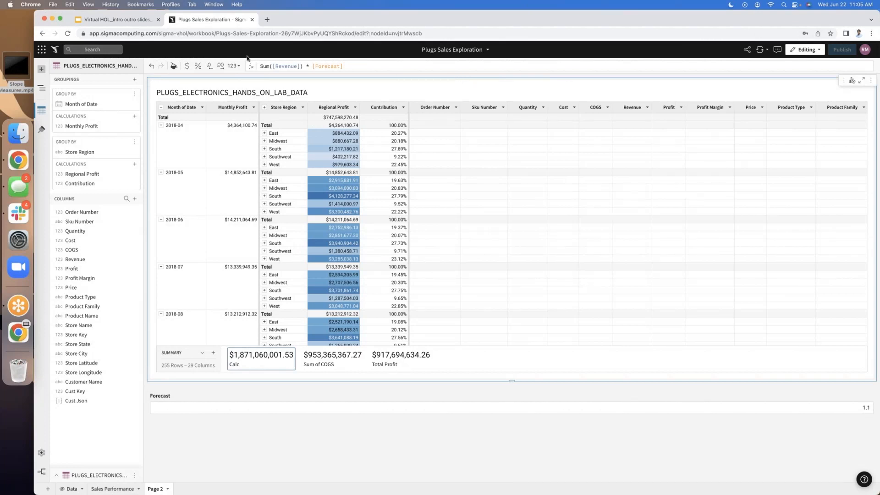
Switch to the Virtual HOL_intro outro slides_June_2022 deck in Google Slides and present it, advancing to the "Time for a Poll" slide
{"action": "left_click", "coordinate": [127, 23]}
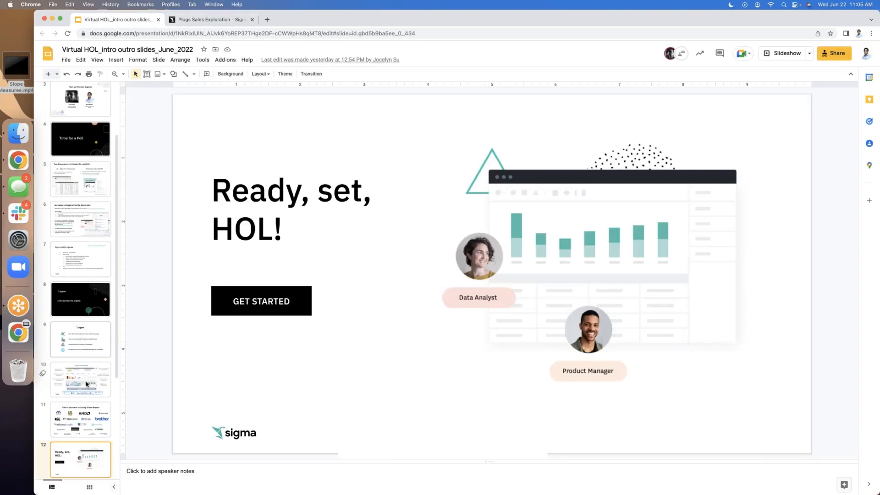
{"action": "scroll", "coordinate": [91, 412], "scroll_direction": "down", "scroll_amount": 3}
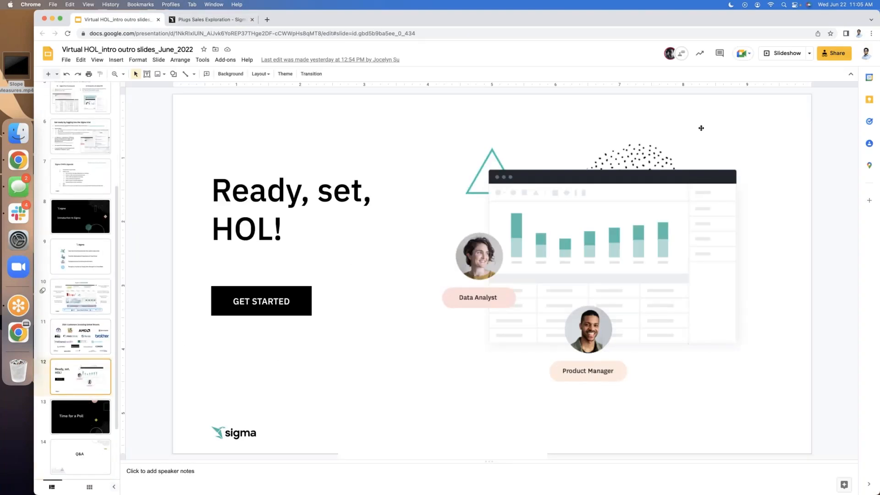
{"action": "left_click", "coordinate": [784, 54]}
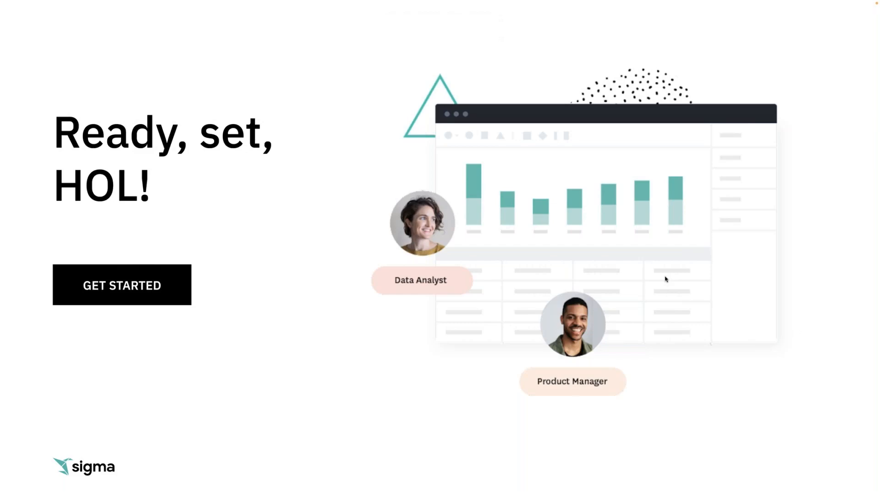
{"action": "key", "text": "Right"}
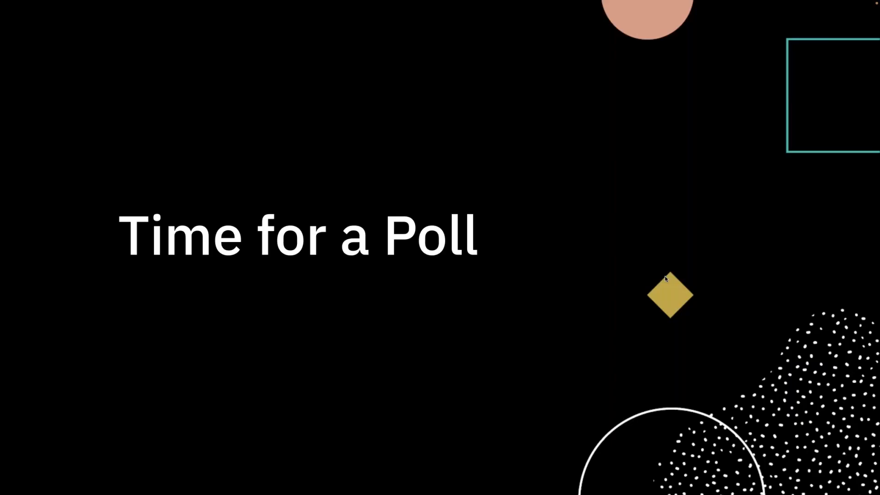